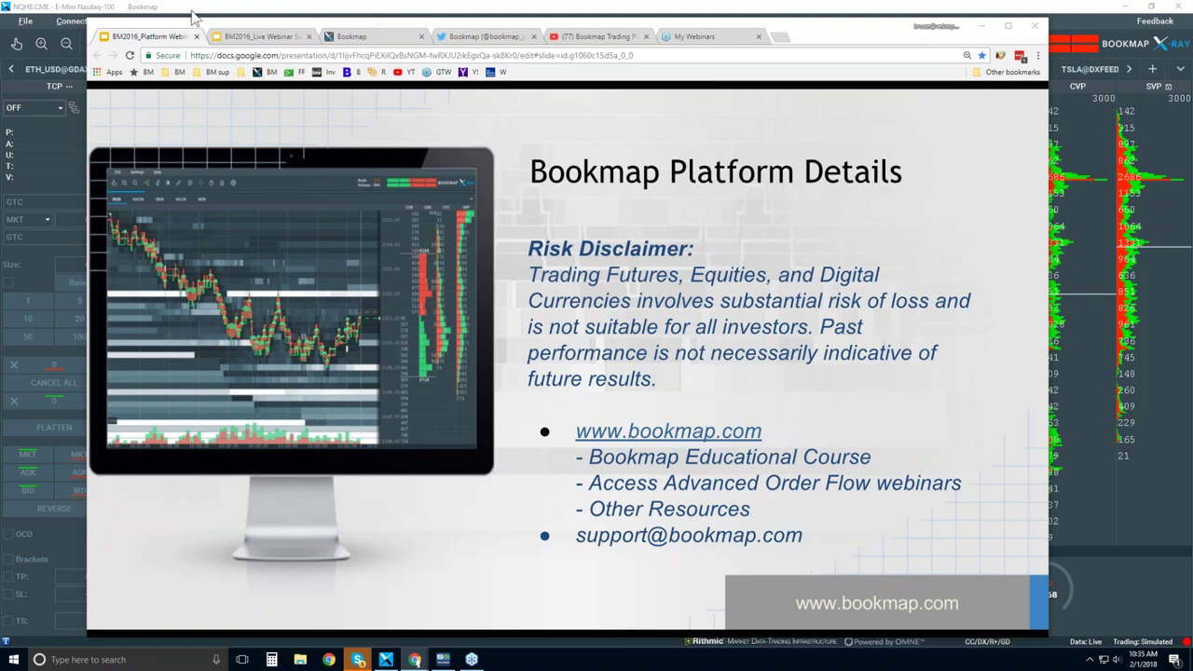
# Bring the Bookmap NQH8.CME heatmap window in front of the Google Slides presentation.
pyautogui.click(194, 13)
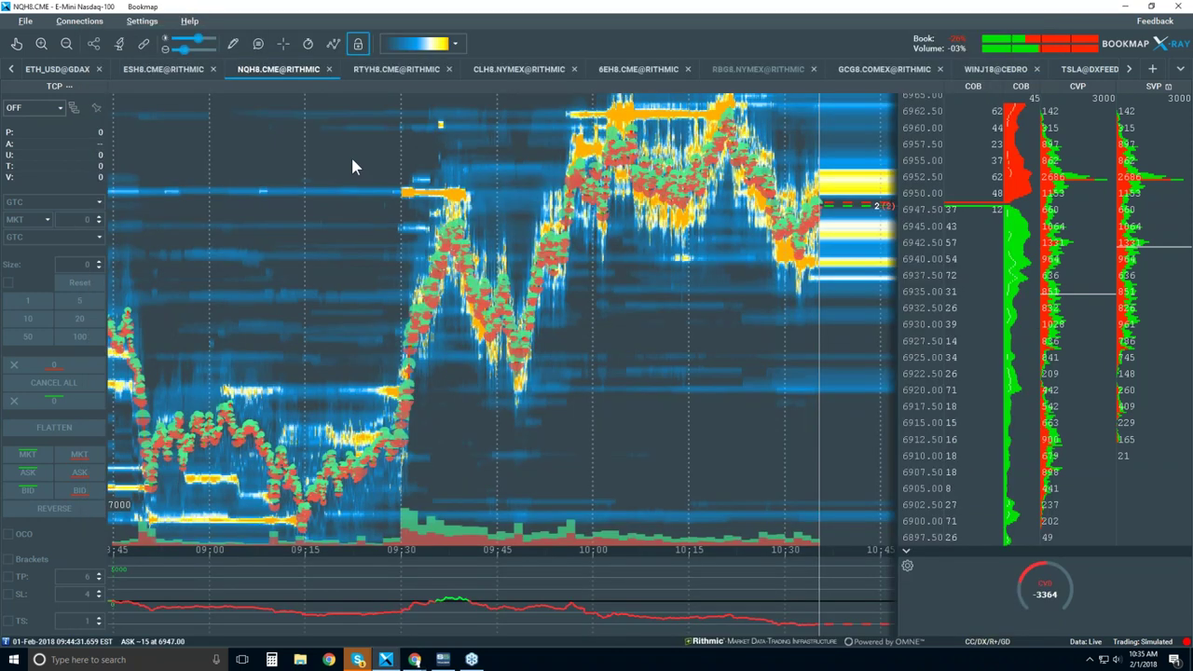
# Open the NQH8 studies configuration, toggle Large trades alert on then off, and shift the dialog left.
pyautogui.click(144, 21)
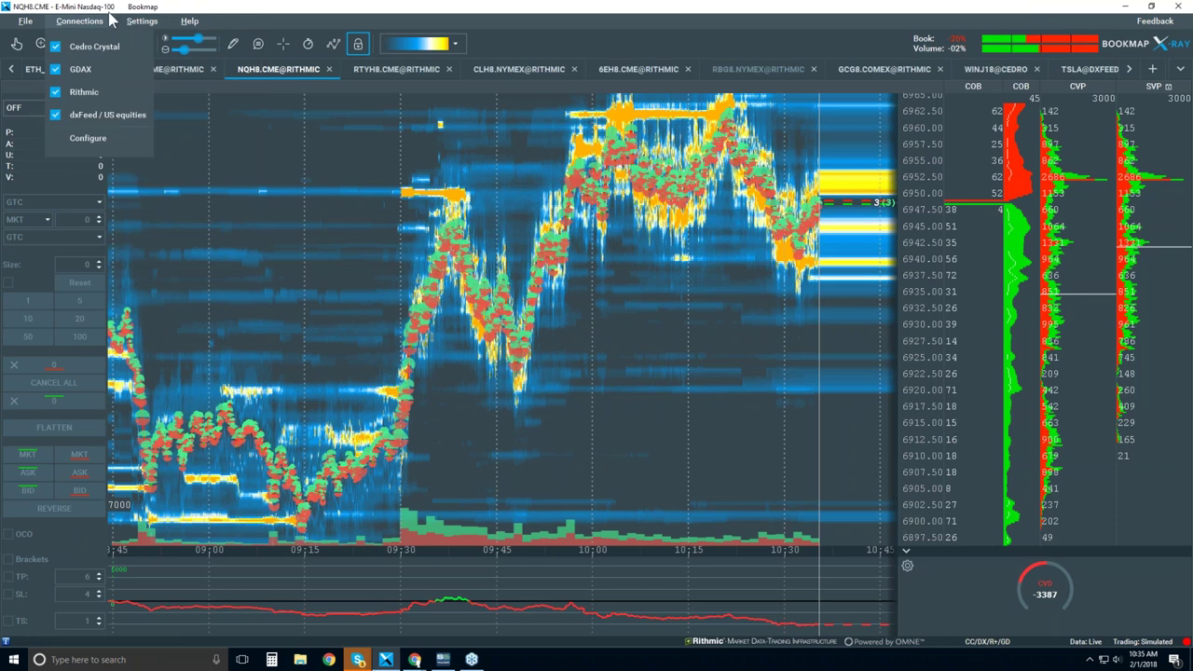
pyautogui.click(116, 49)
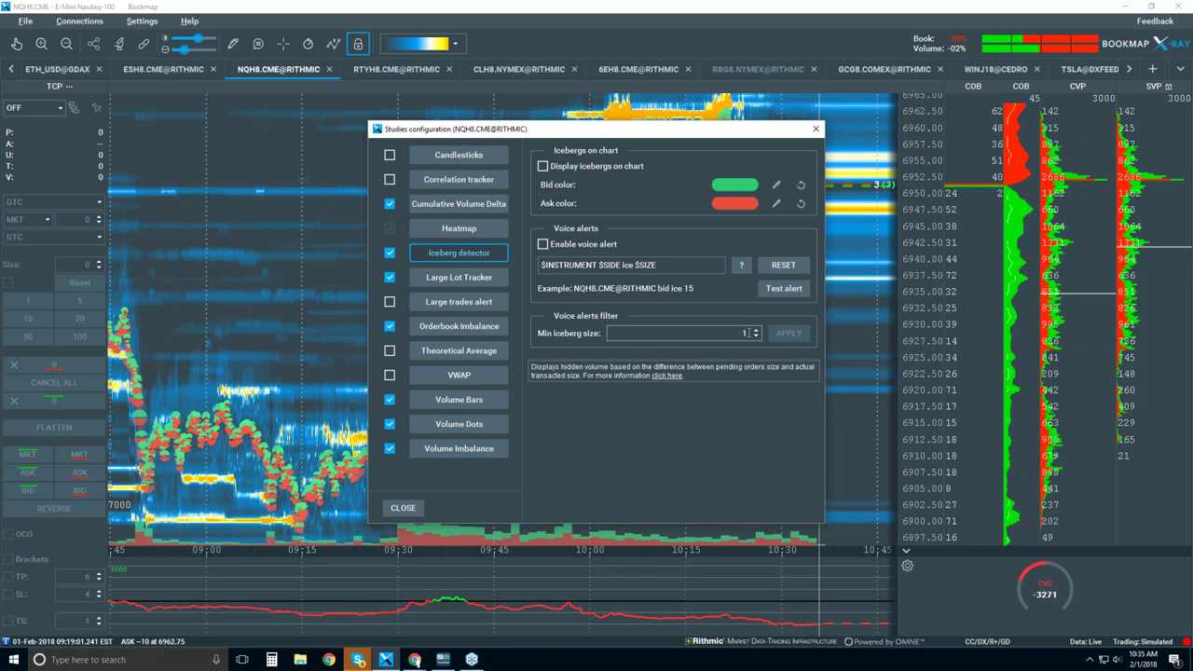
pyautogui.click(474, 303)
pyautogui.click(390, 302)
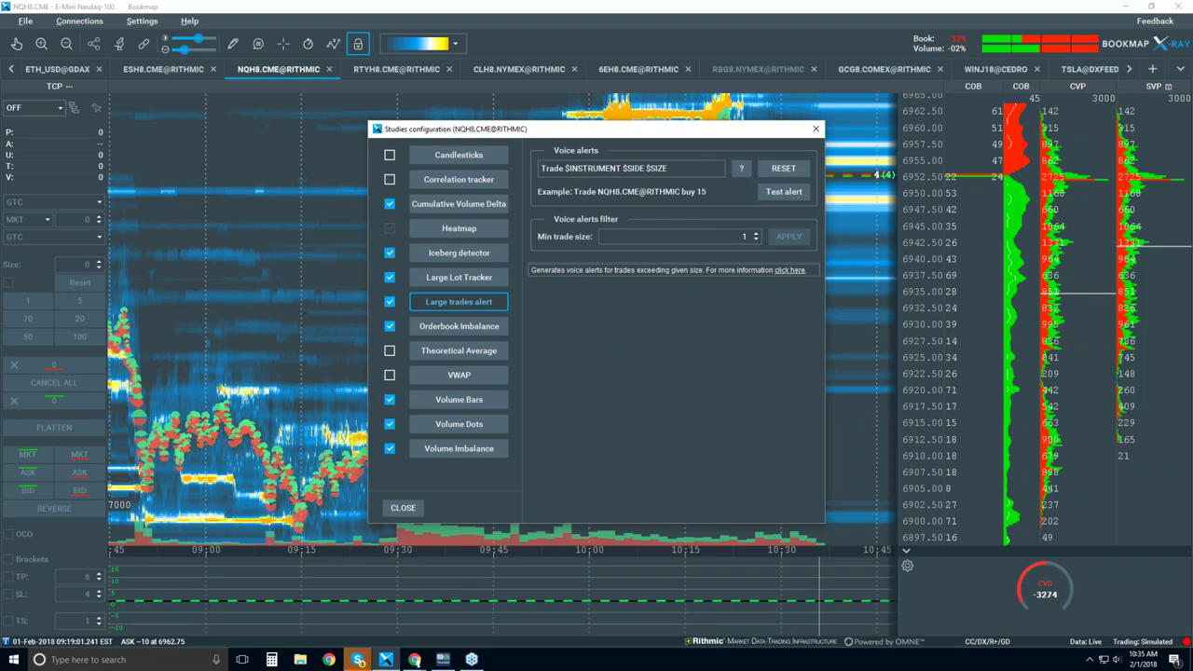
pyautogui.click(389, 303)
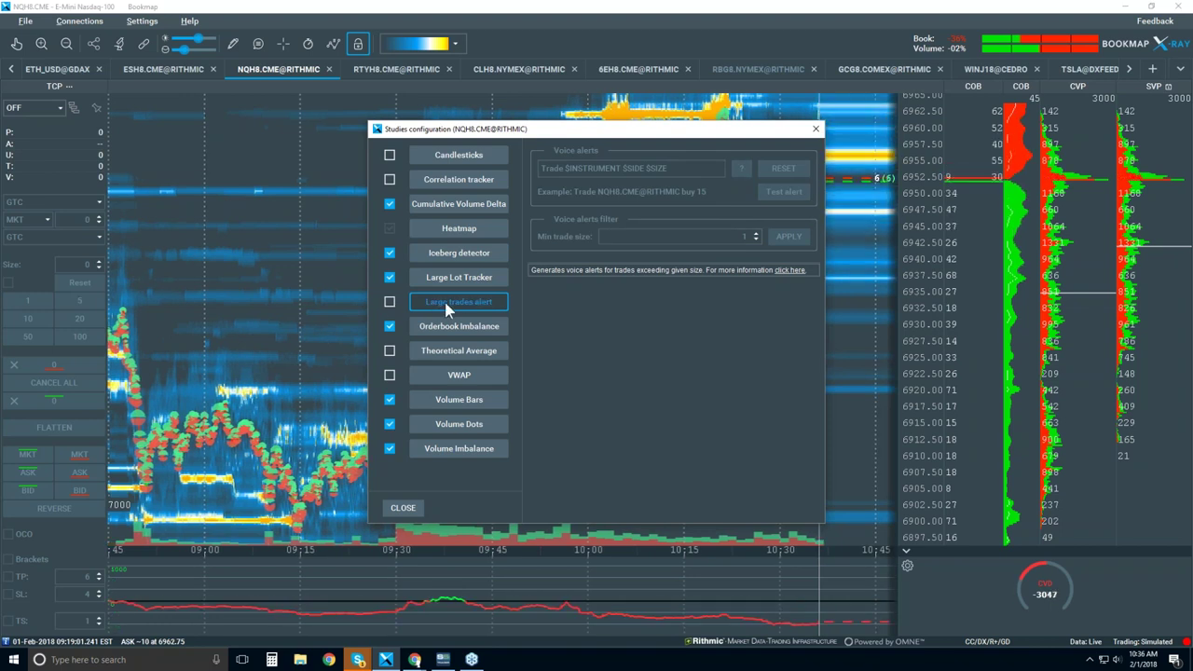
pyautogui.moveTo(713, 130); pyautogui.dragTo(661, 125)
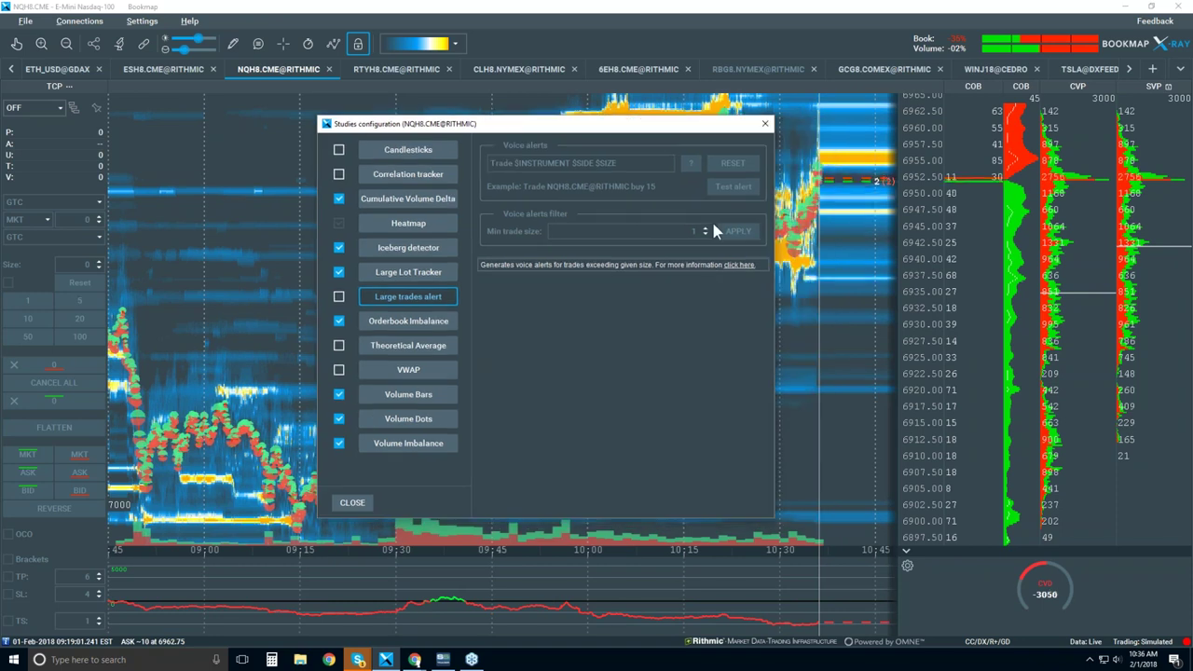
# Close the studies configuration, restore full trade-dot saturation, and briefly check the Settings menu.
pyautogui.click(763, 126)
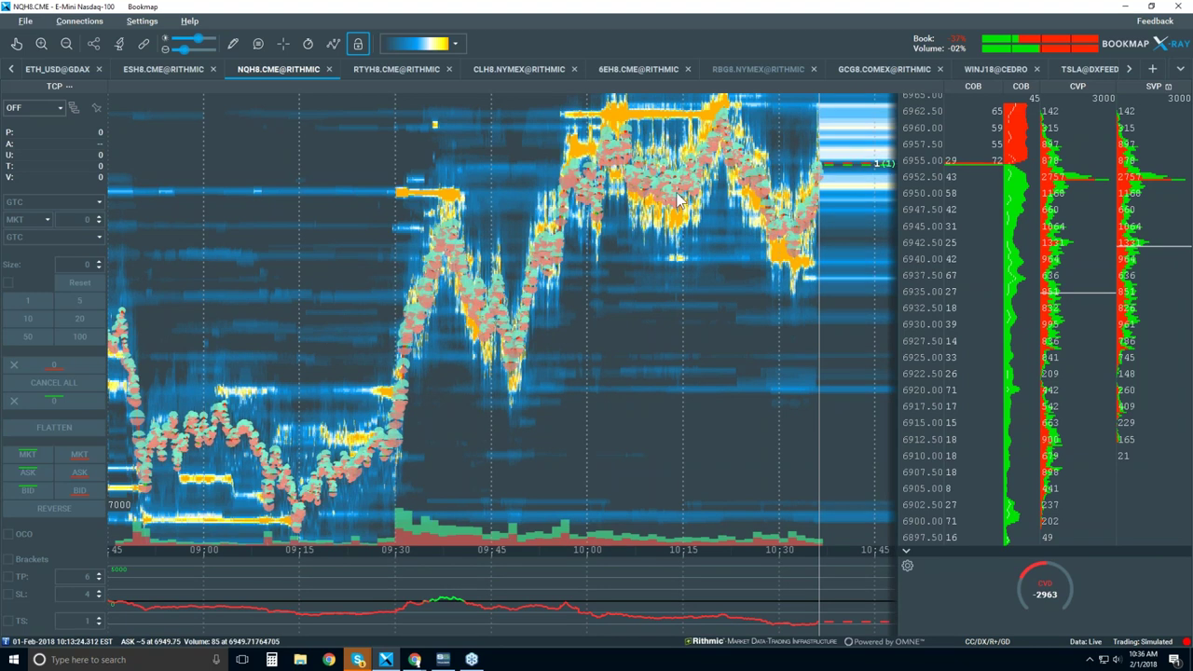
pyautogui.click(184, 38)
pyautogui.click(142, 20)
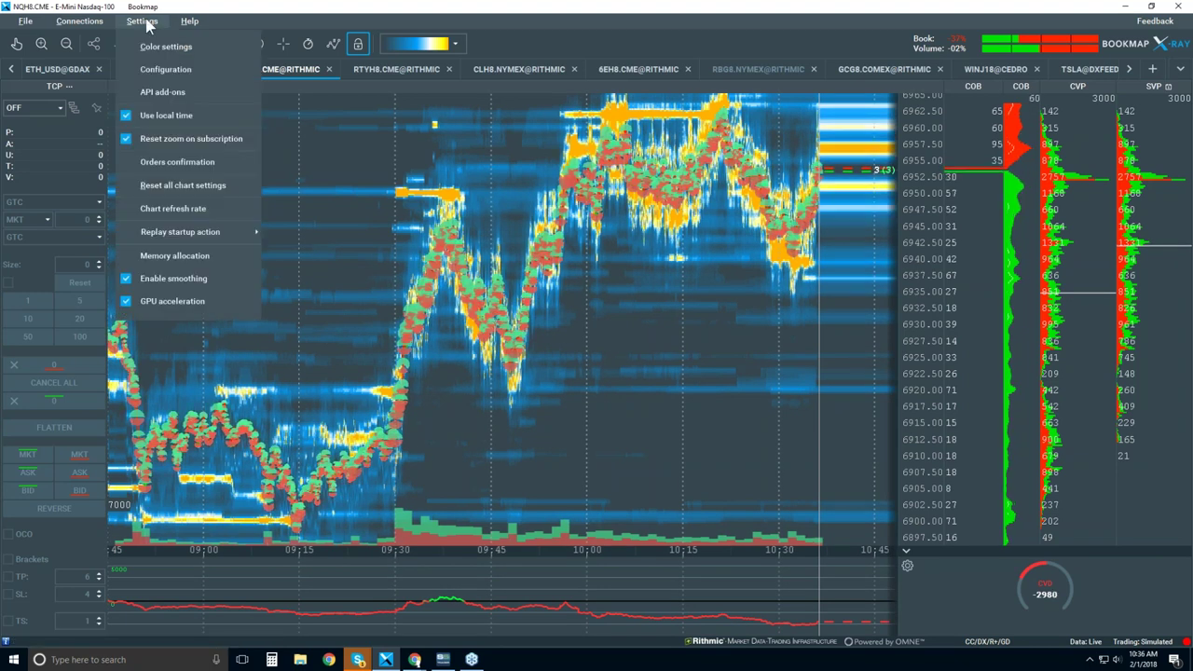
pyautogui.moveTo(94, 28)
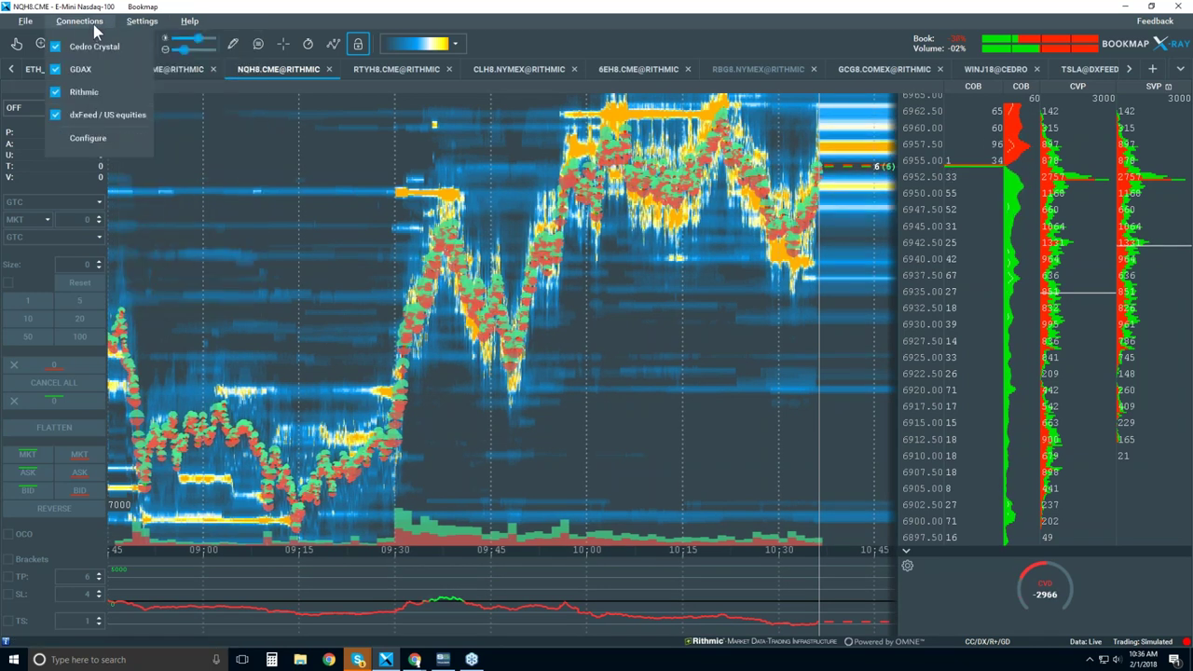
pyautogui.moveTo(136, 22)
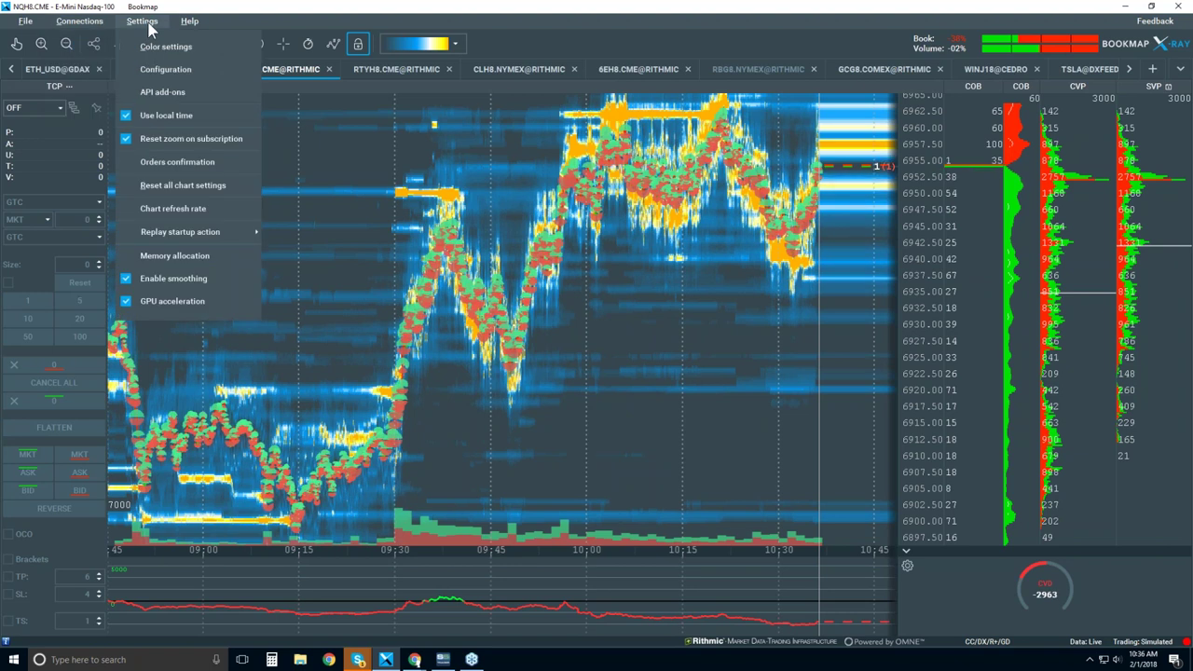
pyautogui.click(392, 147)
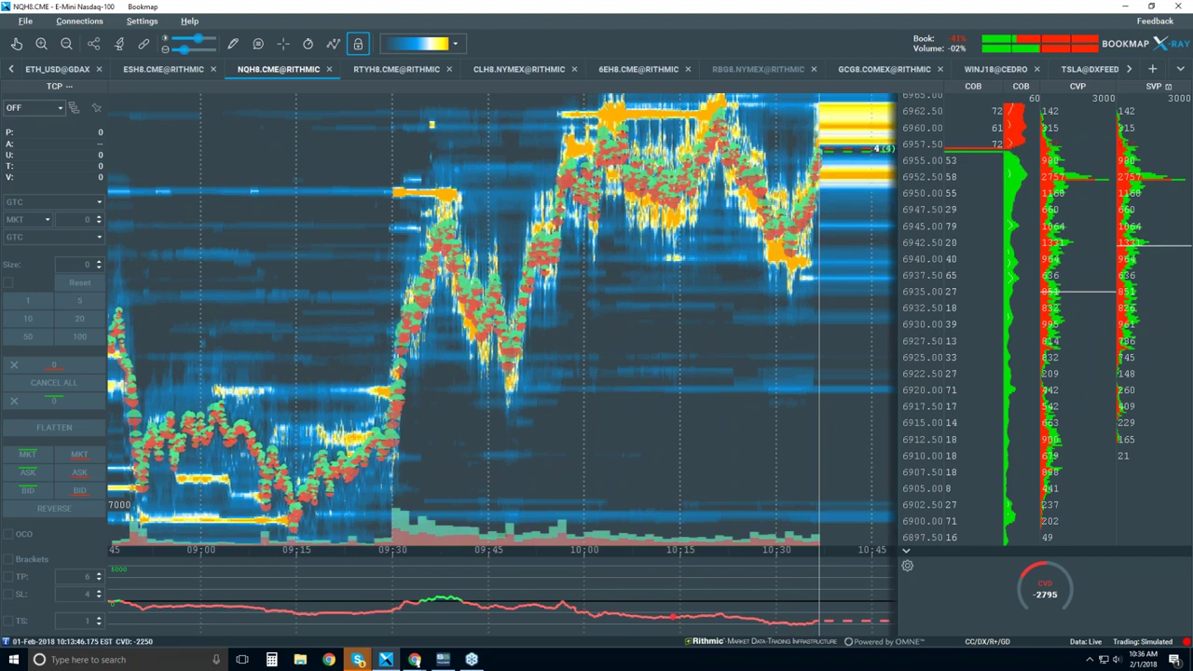
# Bring the Chrome window forward on the bookmap.com tab.
pyautogui.moveTo(417, 661)
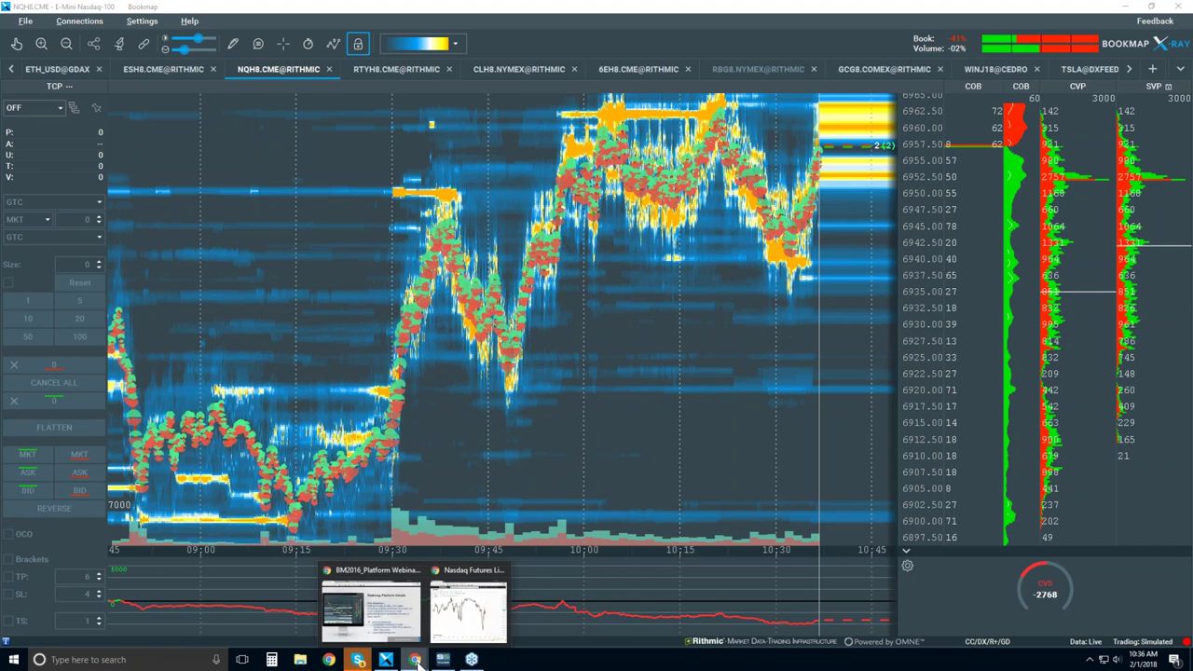
pyautogui.click(370, 611)
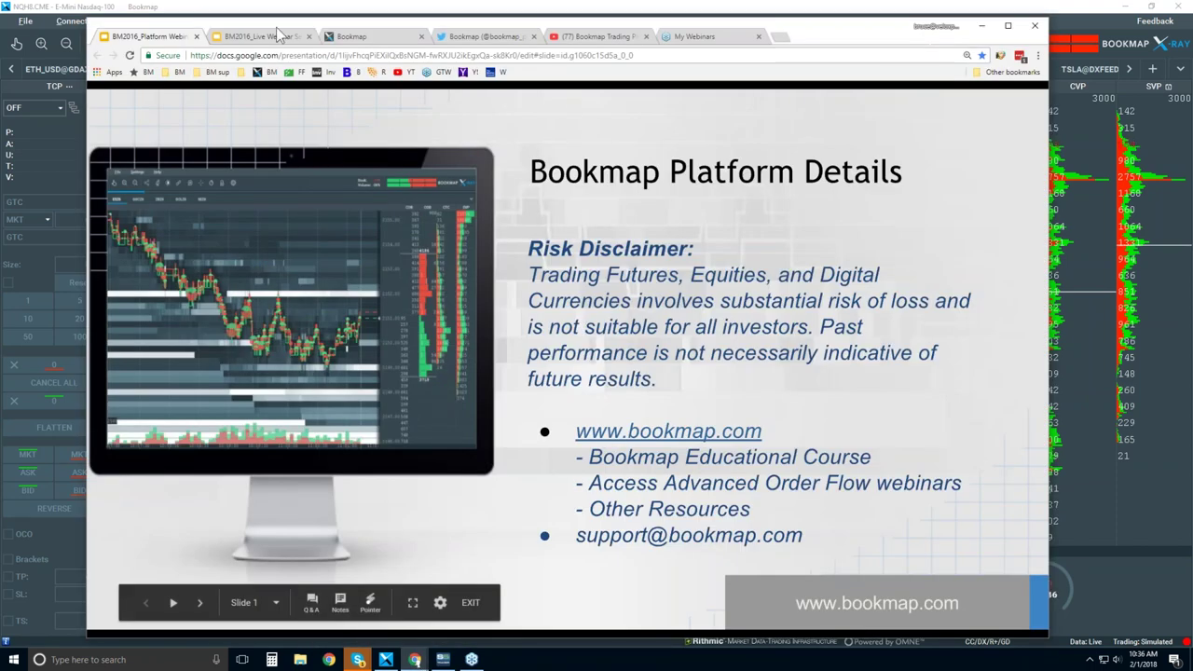
pyautogui.click(348, 37)
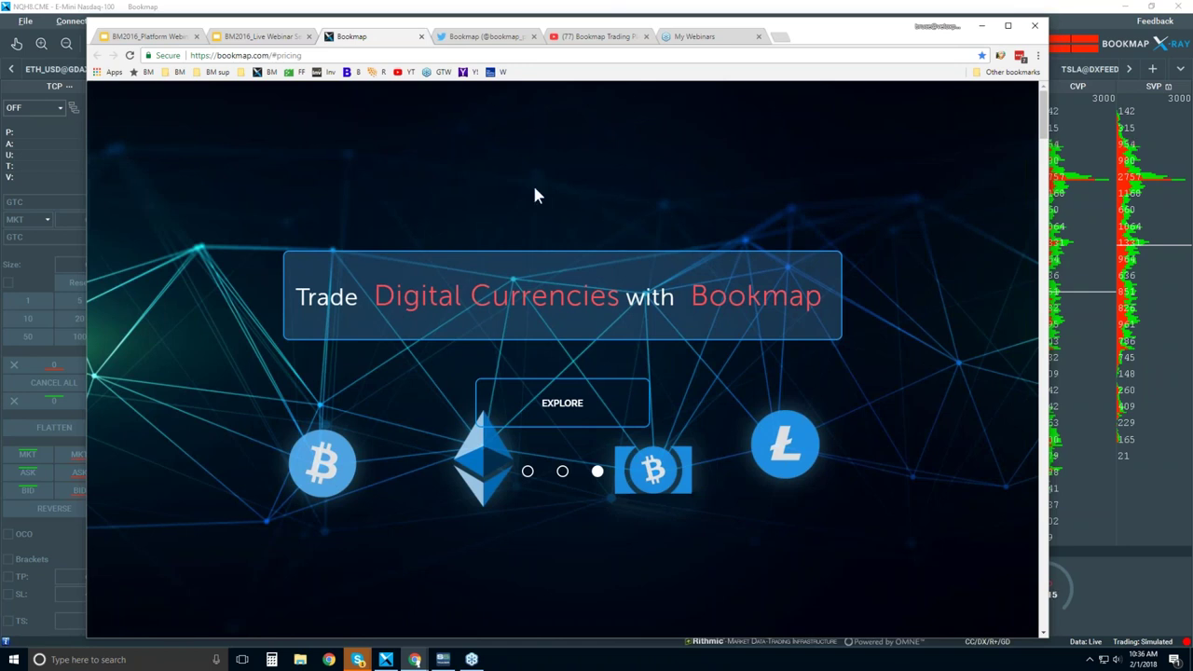
# Scroll down to the Bookmap Packages pricing, from Free to $99 monthly.
pyautogui.scroll(-5, 541, 200)
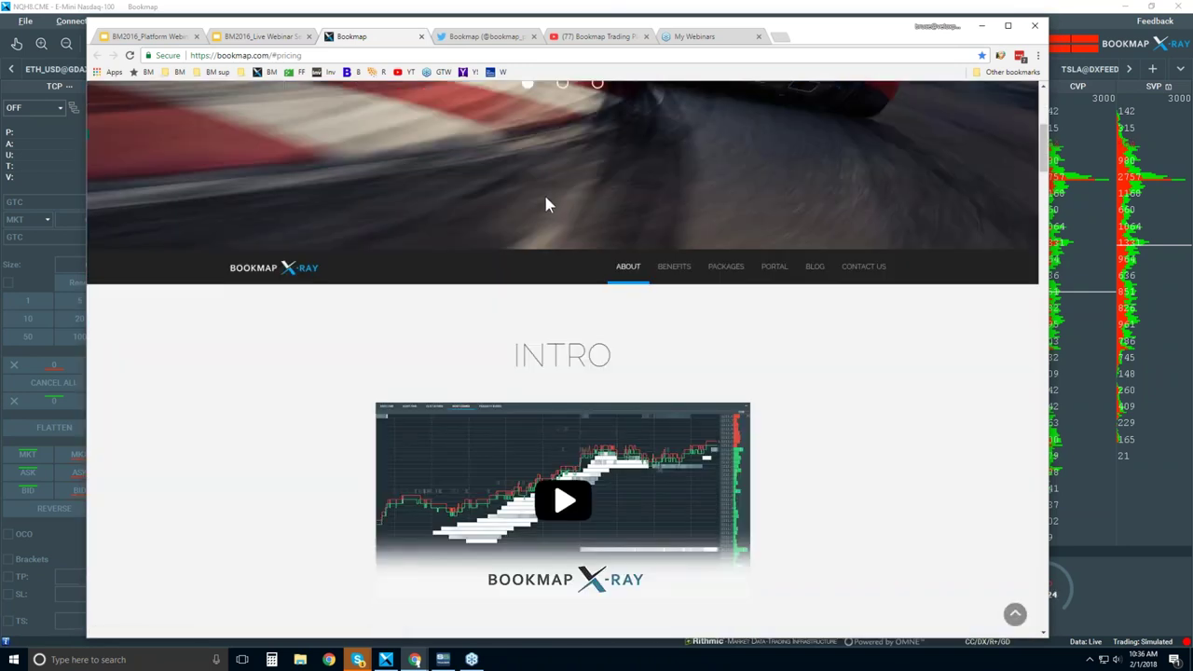
pyautogui.scroll(-2, 545, 204)
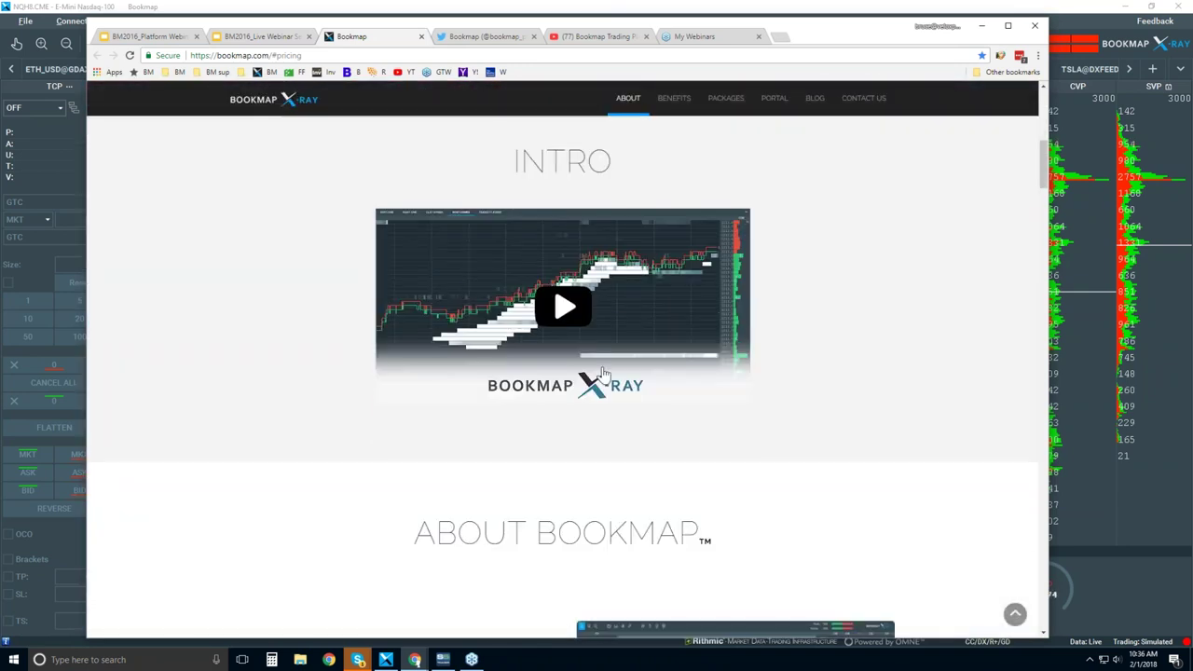
pyautogui.scroll(-4, 545, 203)
pyautogui.scroll(-10, 545, 203)
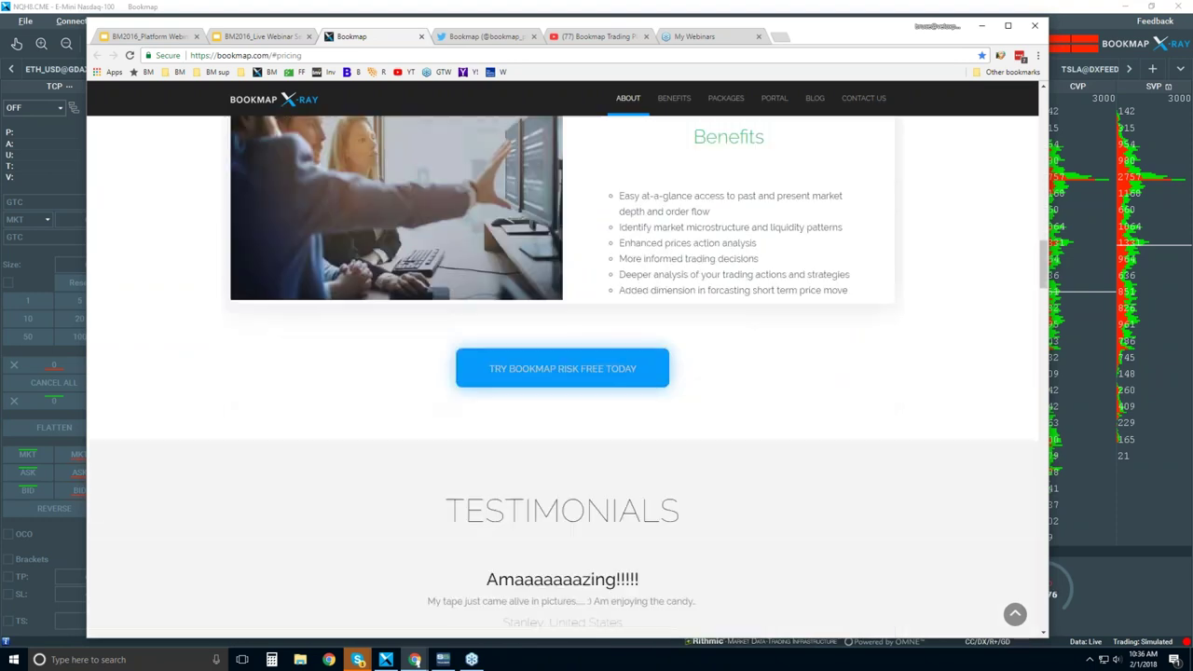
pyautogui.scroll(-5, 598, 373)
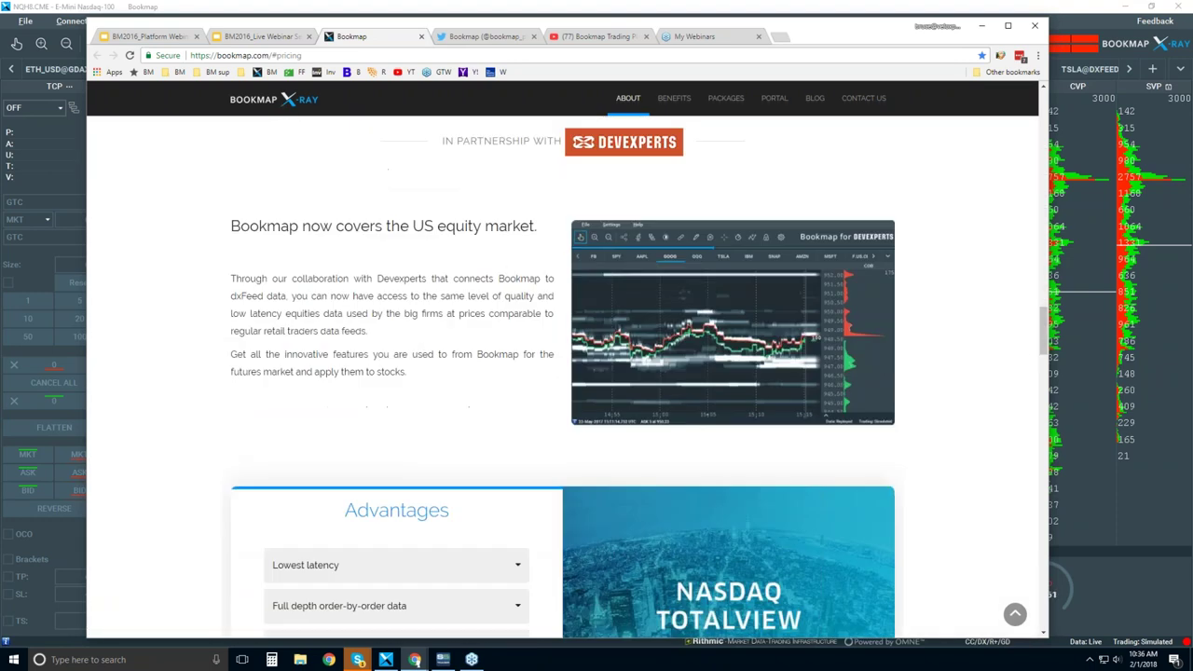
pyautogui.scroll(-2, 598, 375)
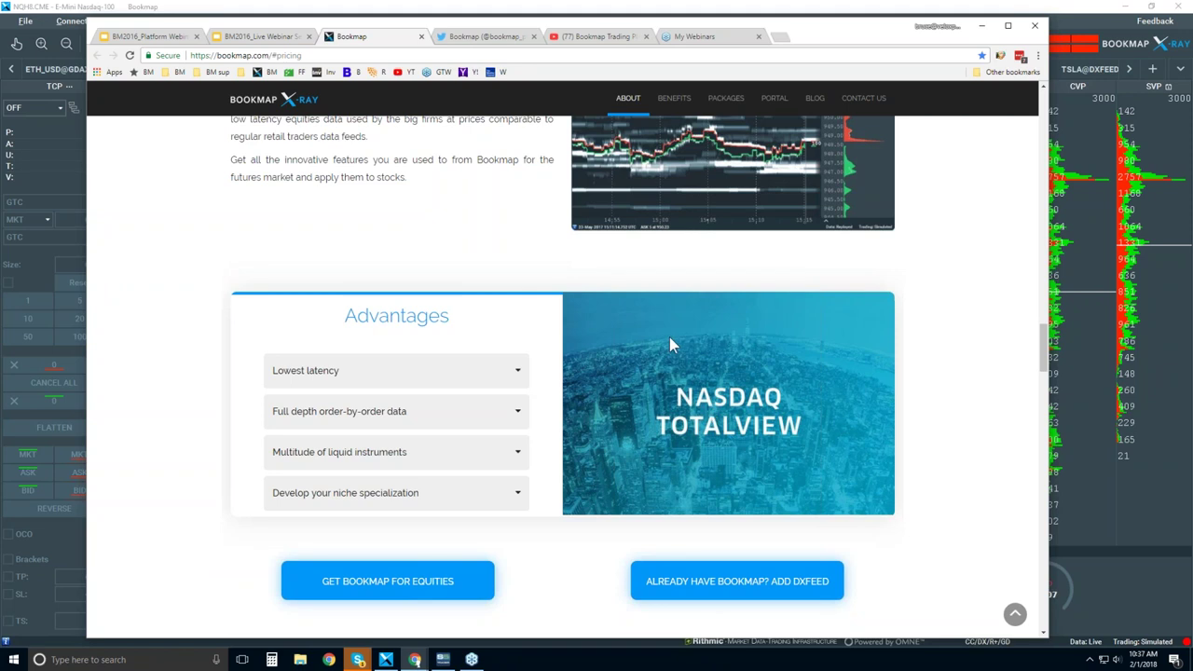
pyautogui.scroll(-10, 669, 345)
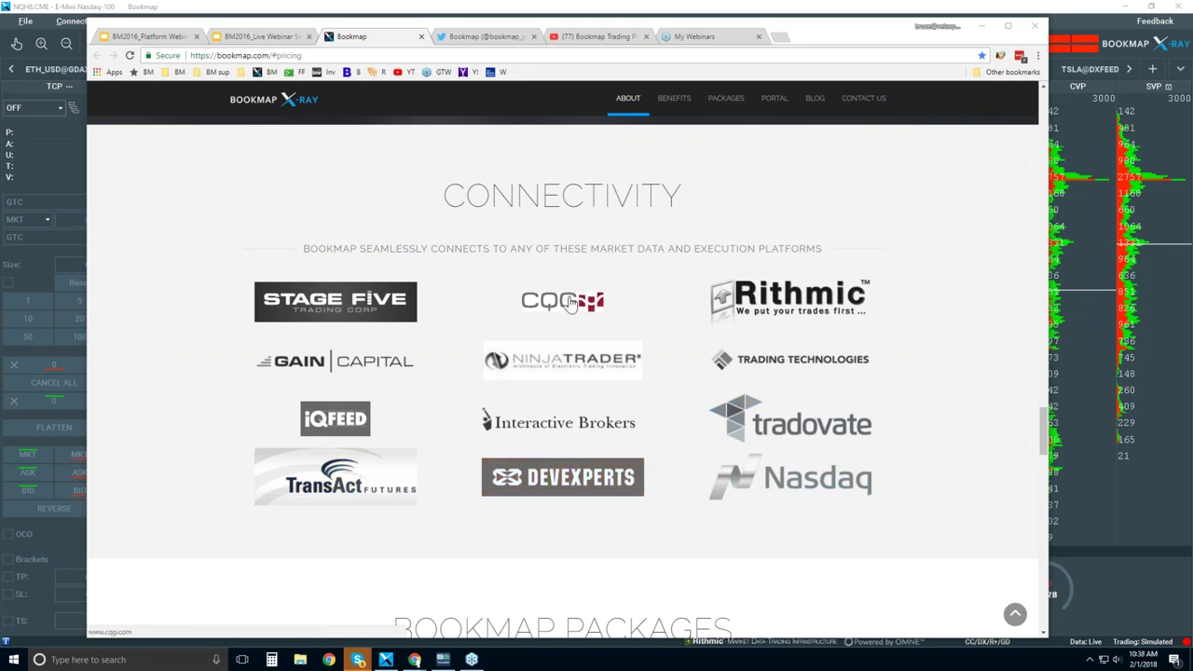
pyautogui.scroll(-3, 722, 375)
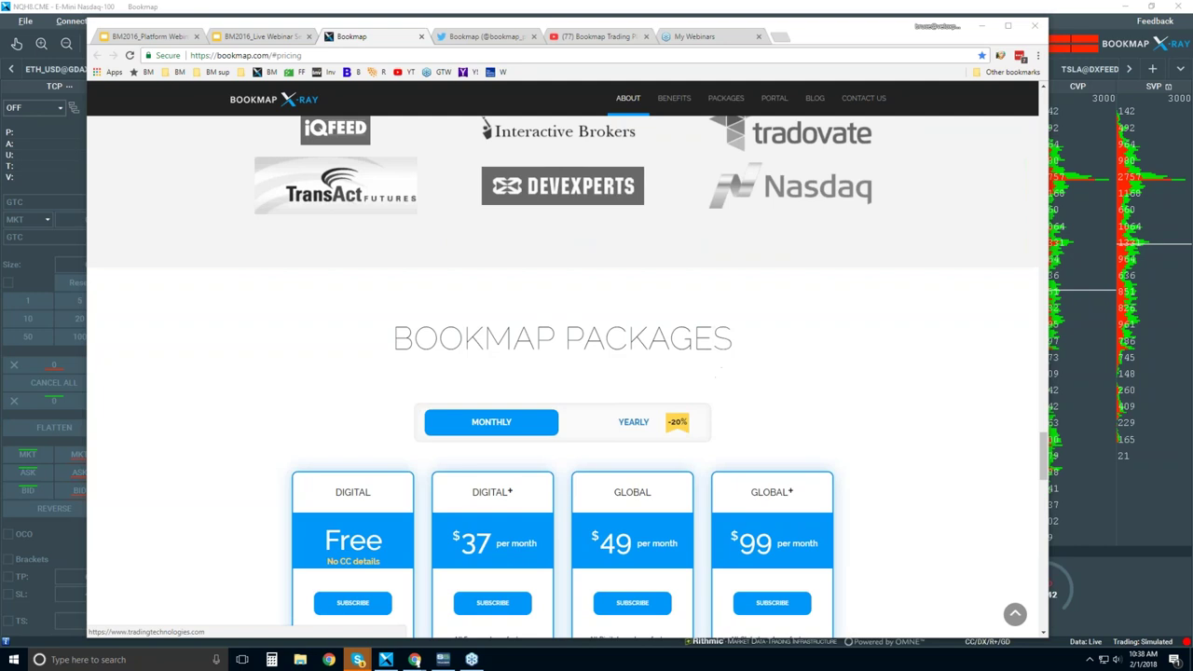
pyautogui.scroll(-2, 722, 375)
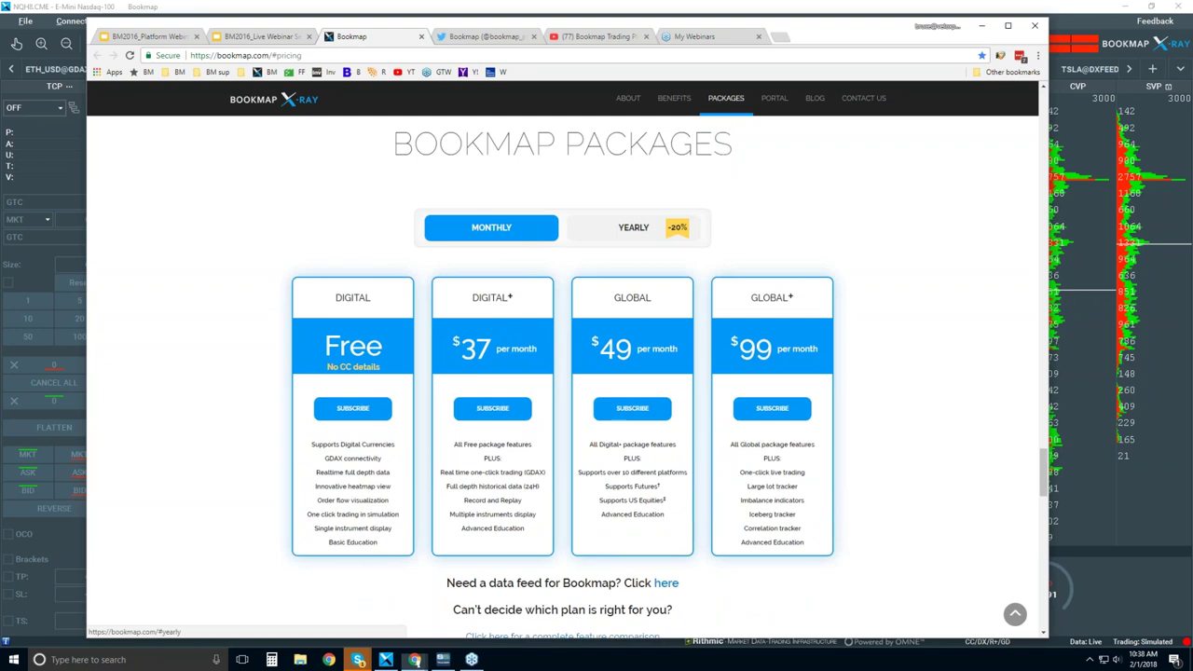
pyautogui.click(665, 231)
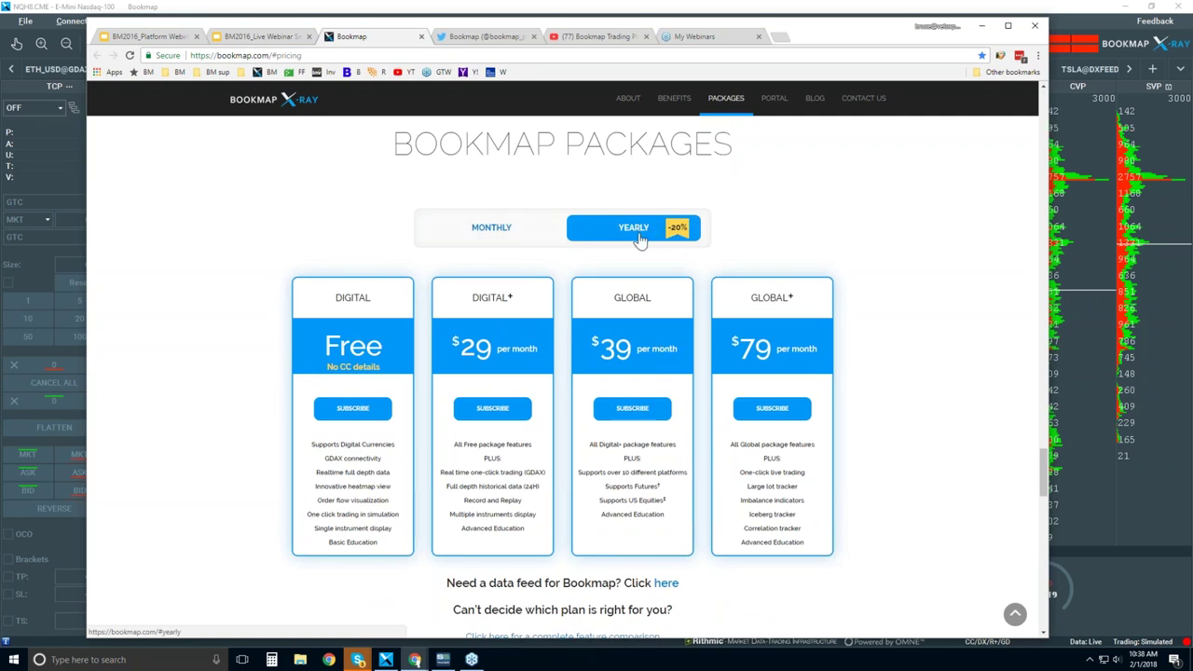
pyautogui.click(497, 232)
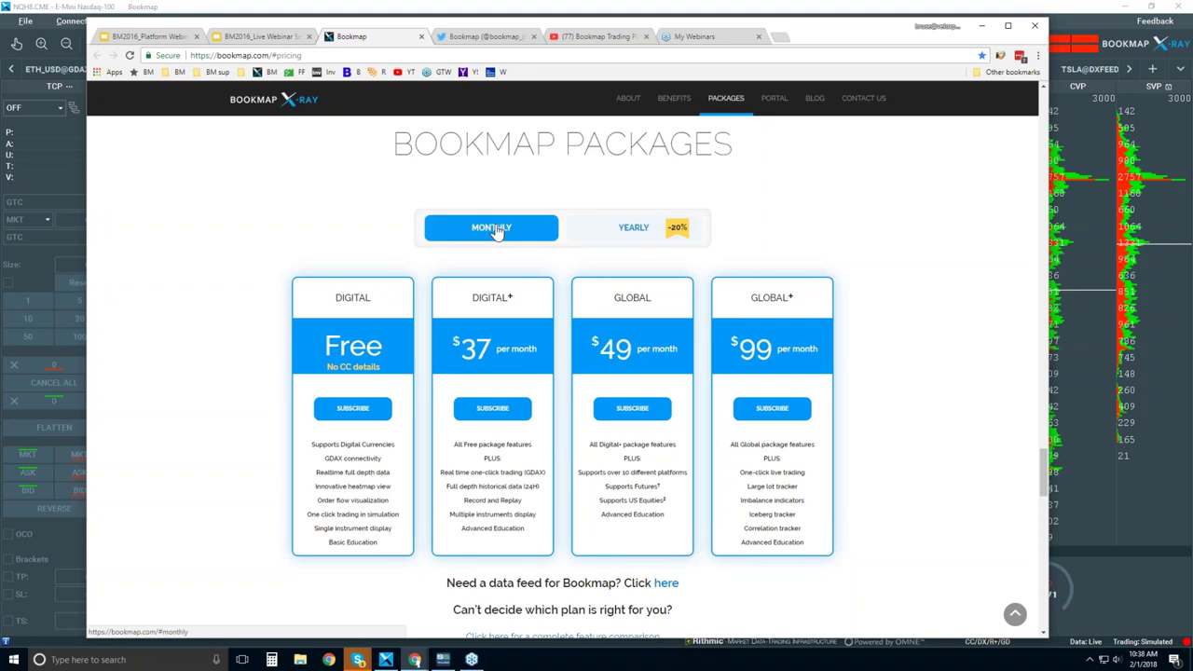
pyautogui.doubleClick(360, 298)
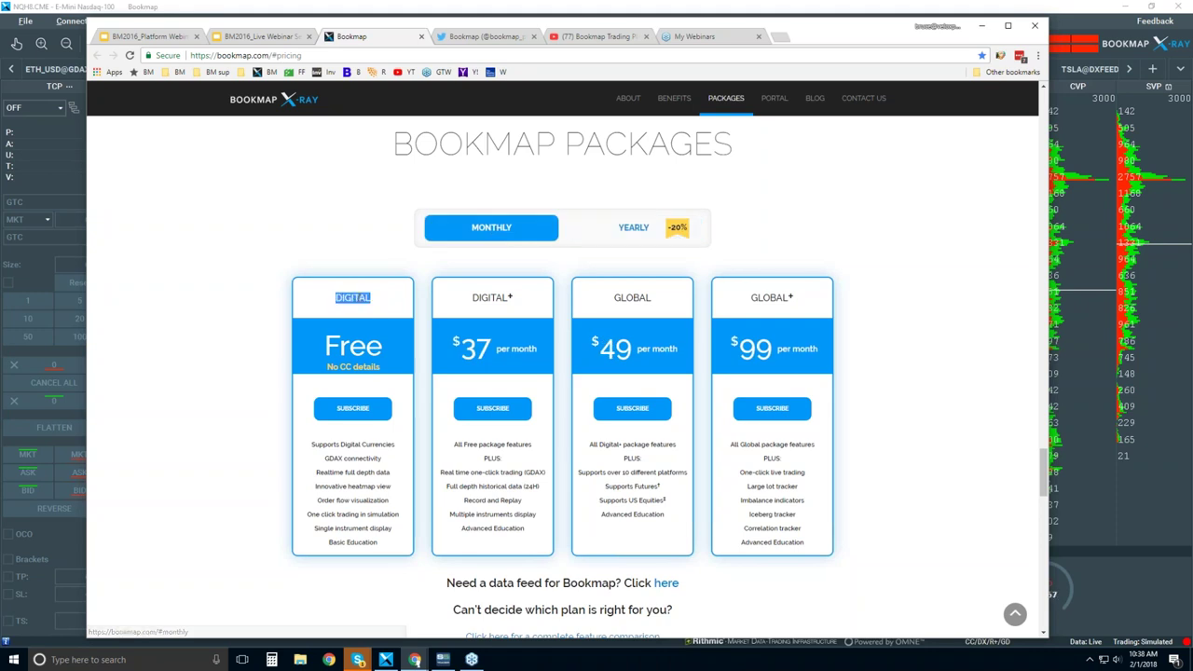
pyautogui.doubleClick(630, 295)
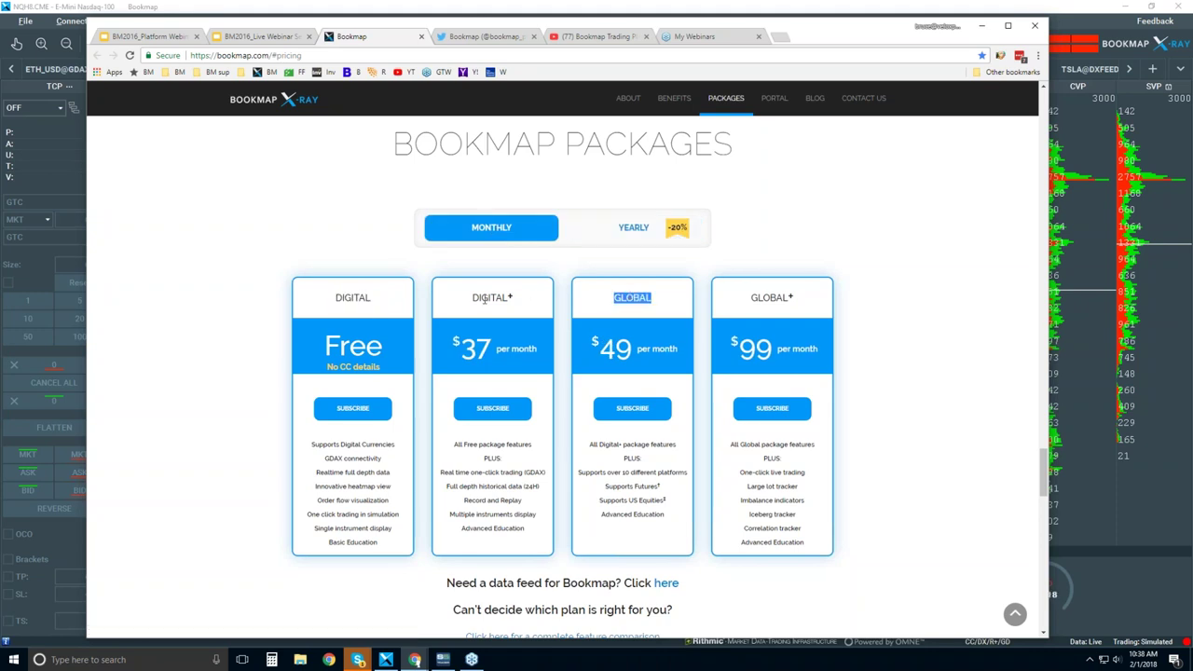
pyautogui.doubleClick(359, 298)
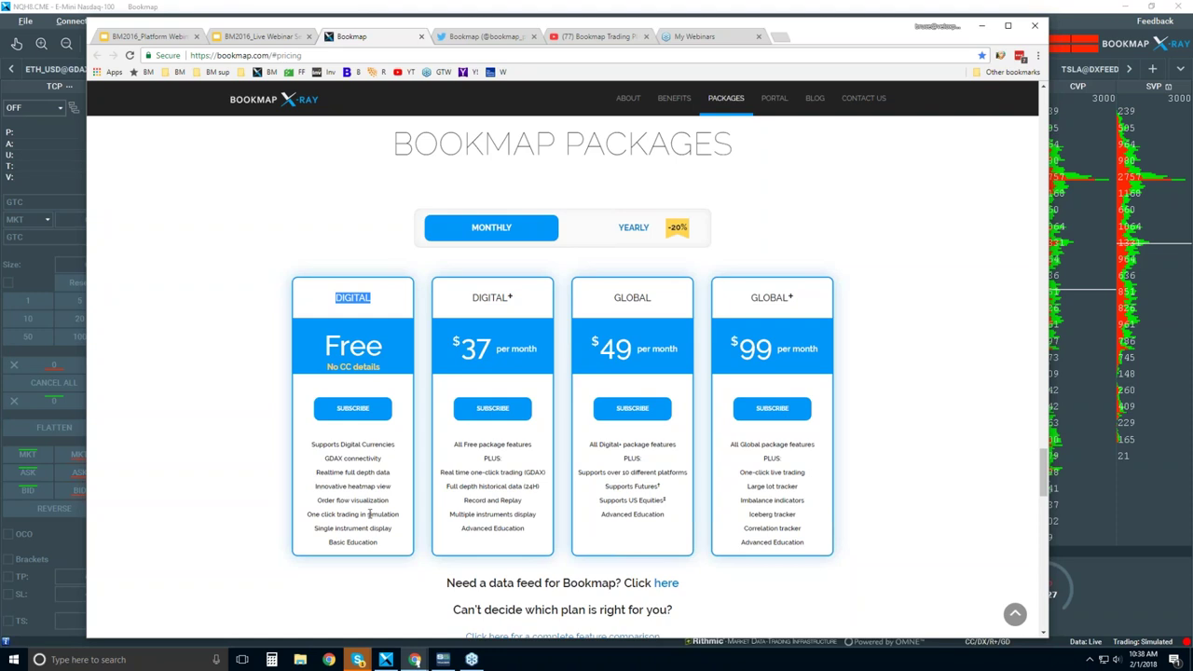
pyautogui.click(314, 515)
pyautogui.moveTo(314, 515); pyautogui.dragTo(390, 511)
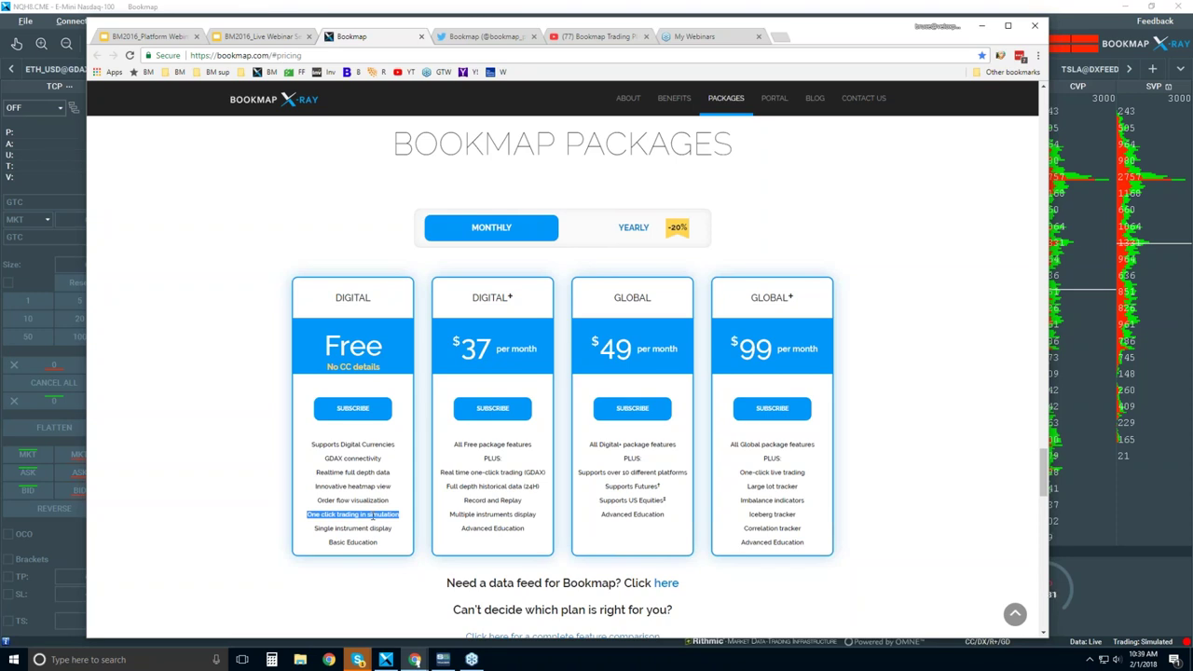
pyautogui.doubleClick(352, 529)
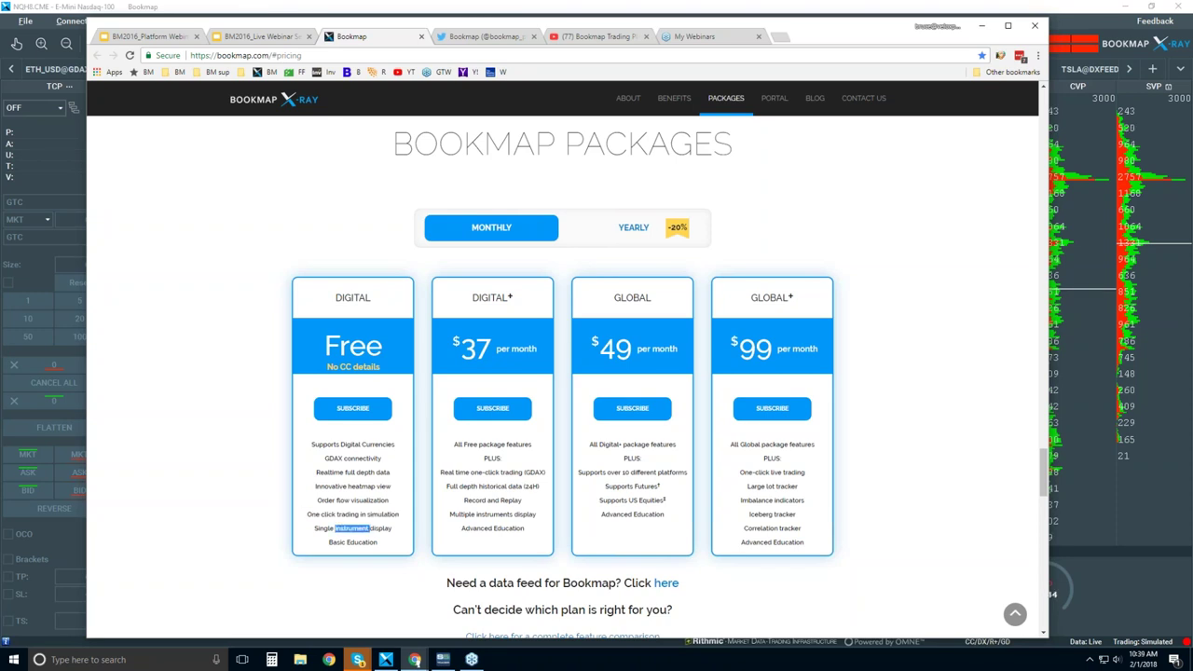
pyautogui.doubleClick(362, 542)
pyautogui.doubleClick(337, 542)
pyautogui.tripleClick(353, 542)
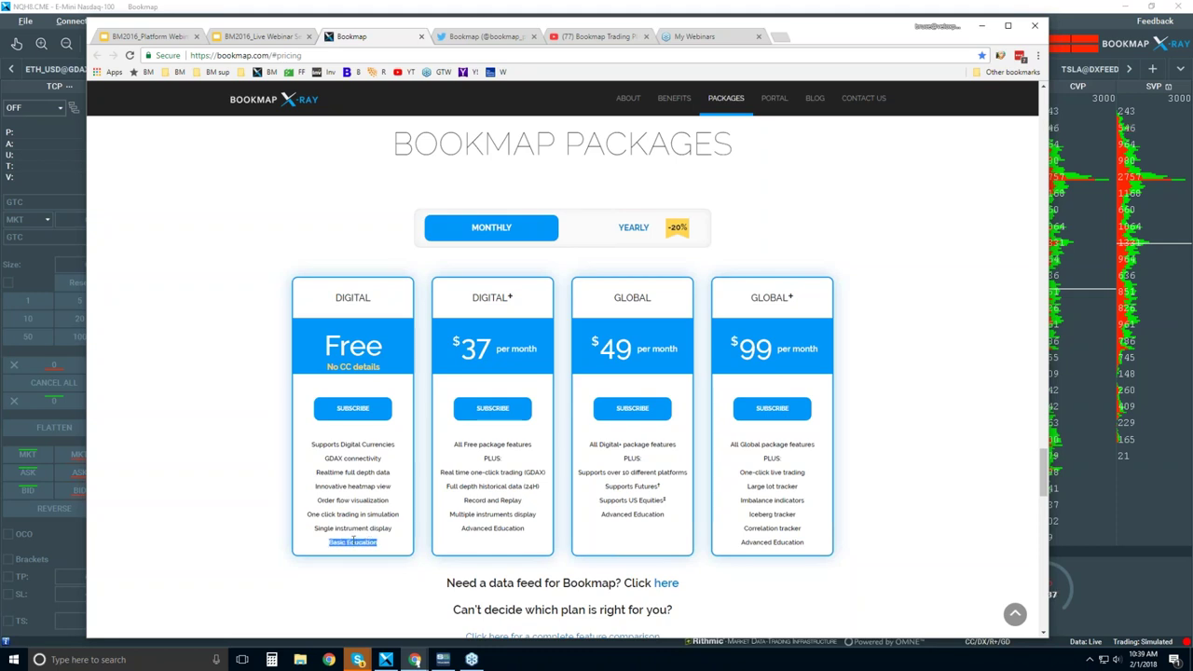
pyautogui.click(353, 541)
pyautogui.moveTo(462, 529); pyautogui.dragTo(523, 531)
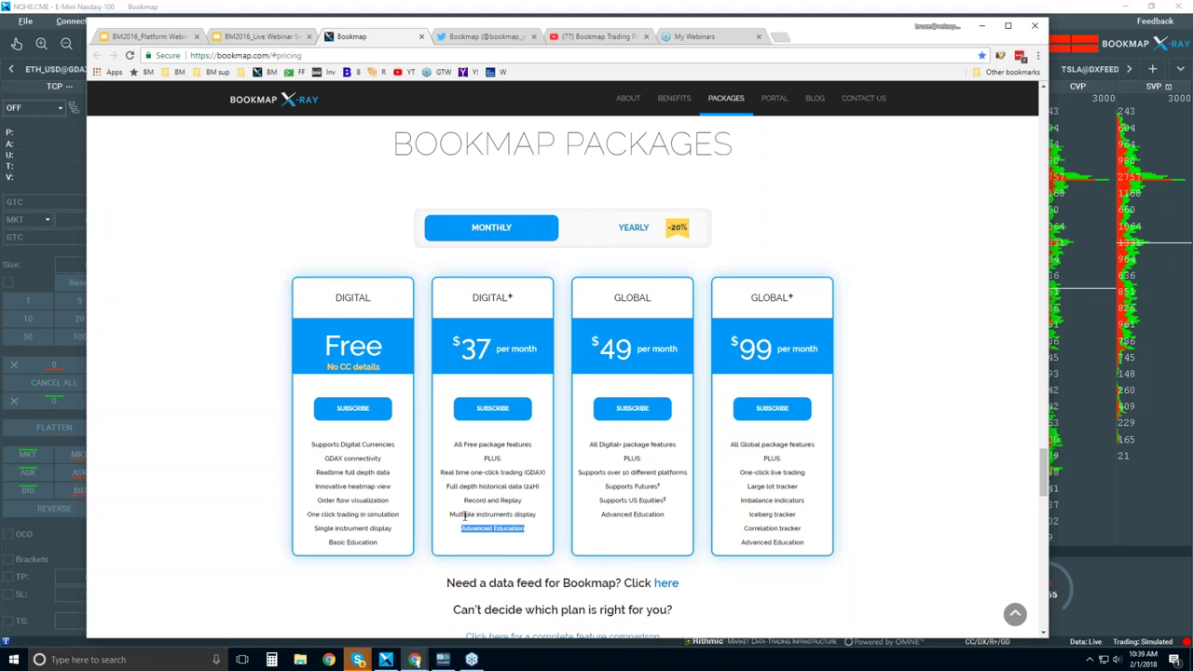
pyautogui.moveTo(449, 515); pyautogui.dragTo(537, 514)
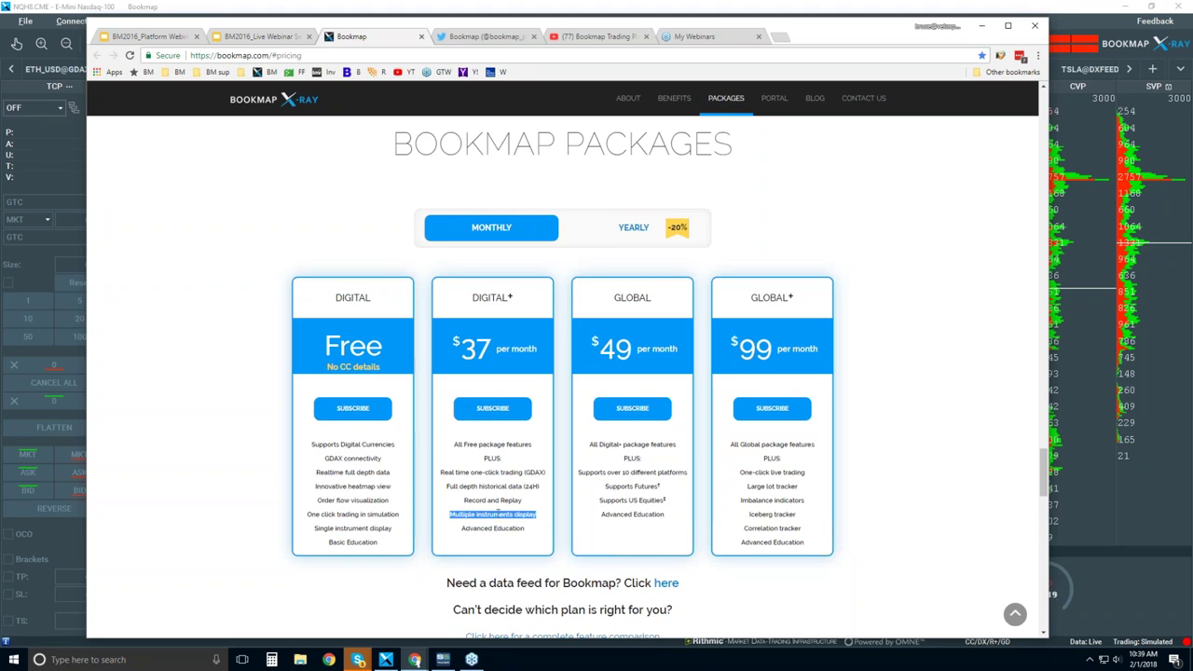
pyautogui.moveTo(464, 500); pyautogui.dragTo(522, 501)
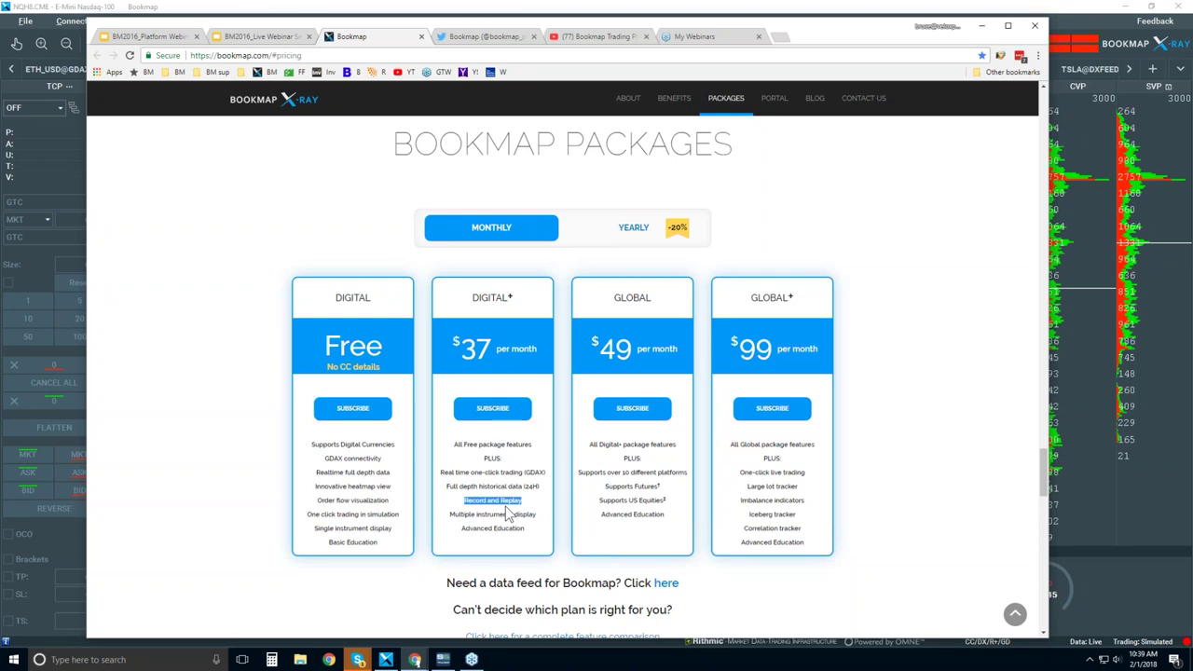
pyautogui.click(648, 299)
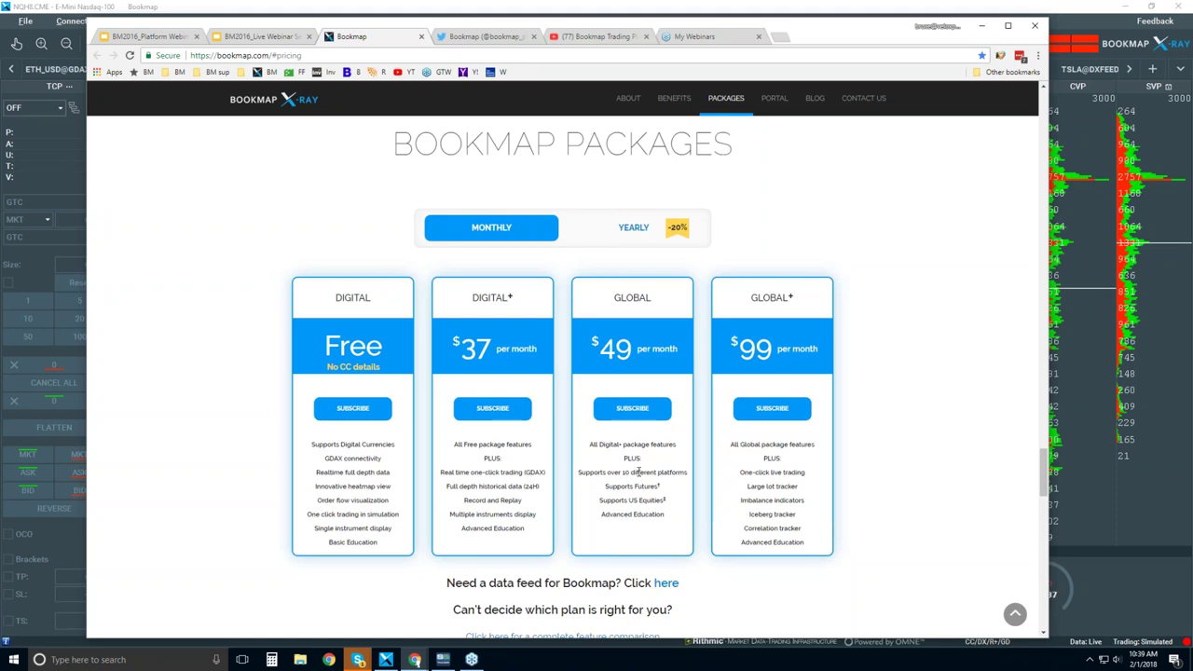
pyautogui.scroll(3, 669, 438)
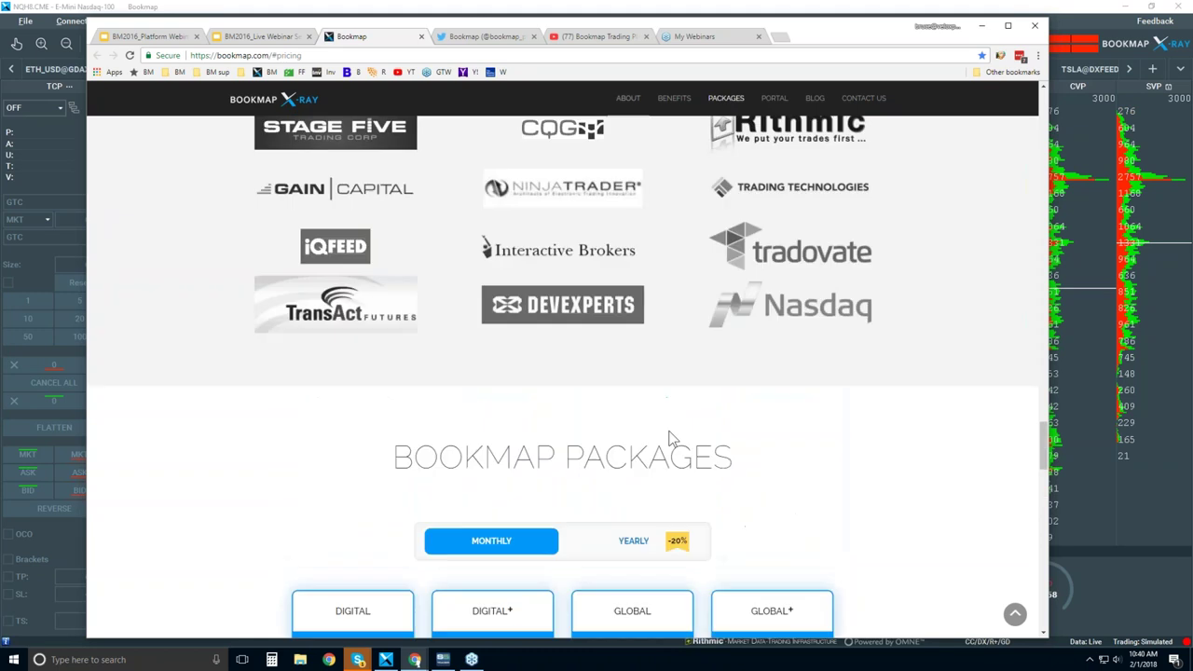
pyautogui.scroll(2, 670, 438)
pyautogui.scroll(-3, 663, 442)
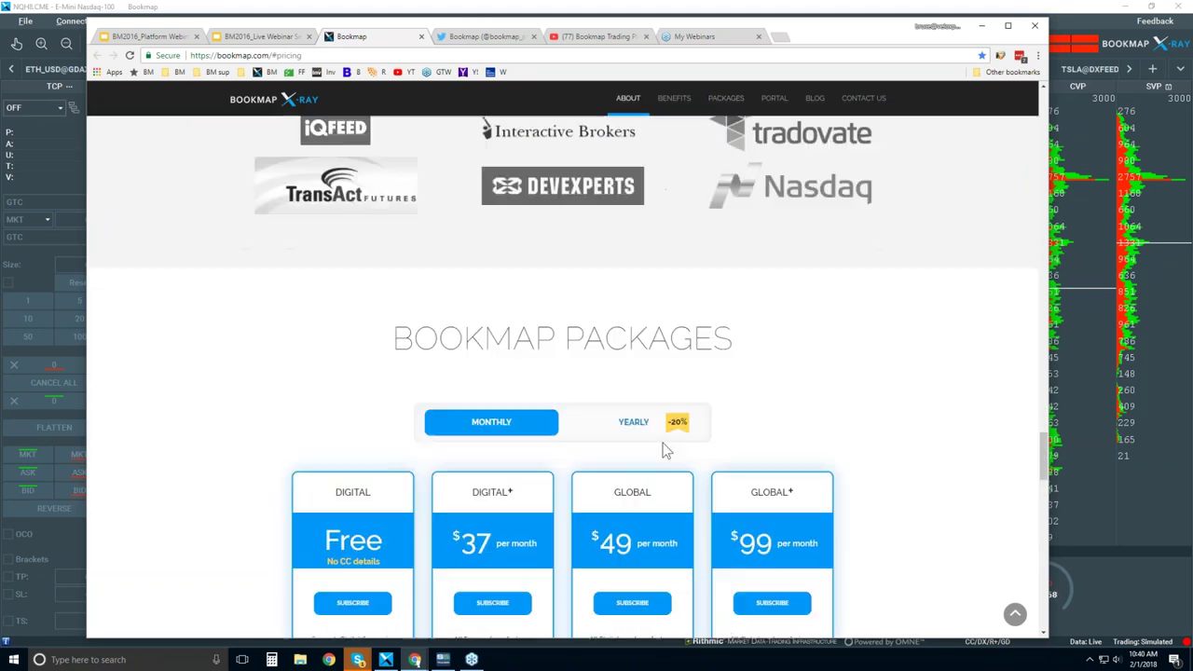
pyautogui.scroll(-2, 663, 443)
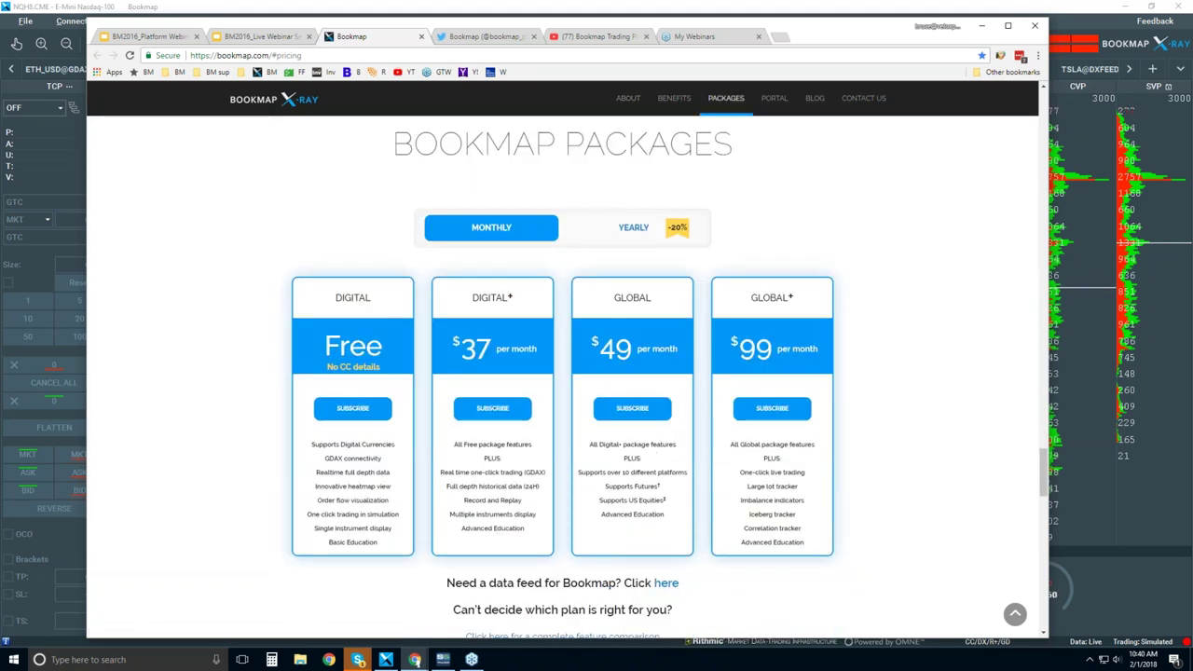
pyautogui.tripleClick(632, 487)
pyautogui.click(621, 502)
pyautogui.tripleClick(621, 501)
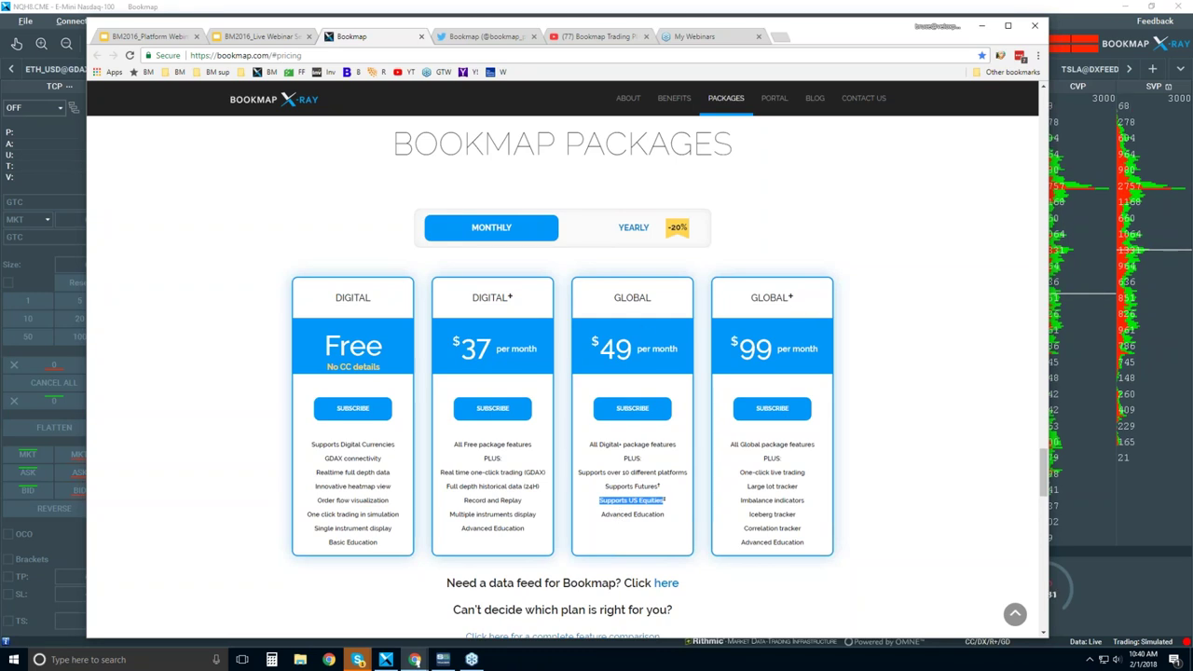
pyautogui.click(749, 473)
pyautogui.moveTo(749, 473); pyautogui.dragTo(794, 474)
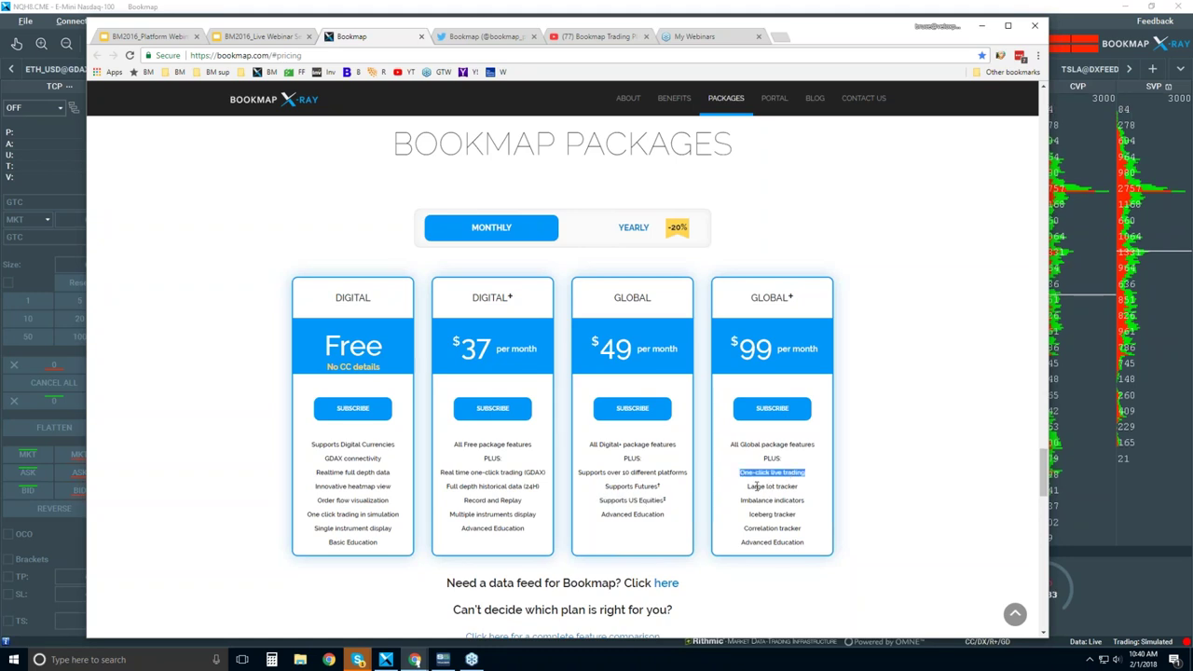
pyautogui.moveTo(749, 485); pyautogui.dragTo(800, 529)
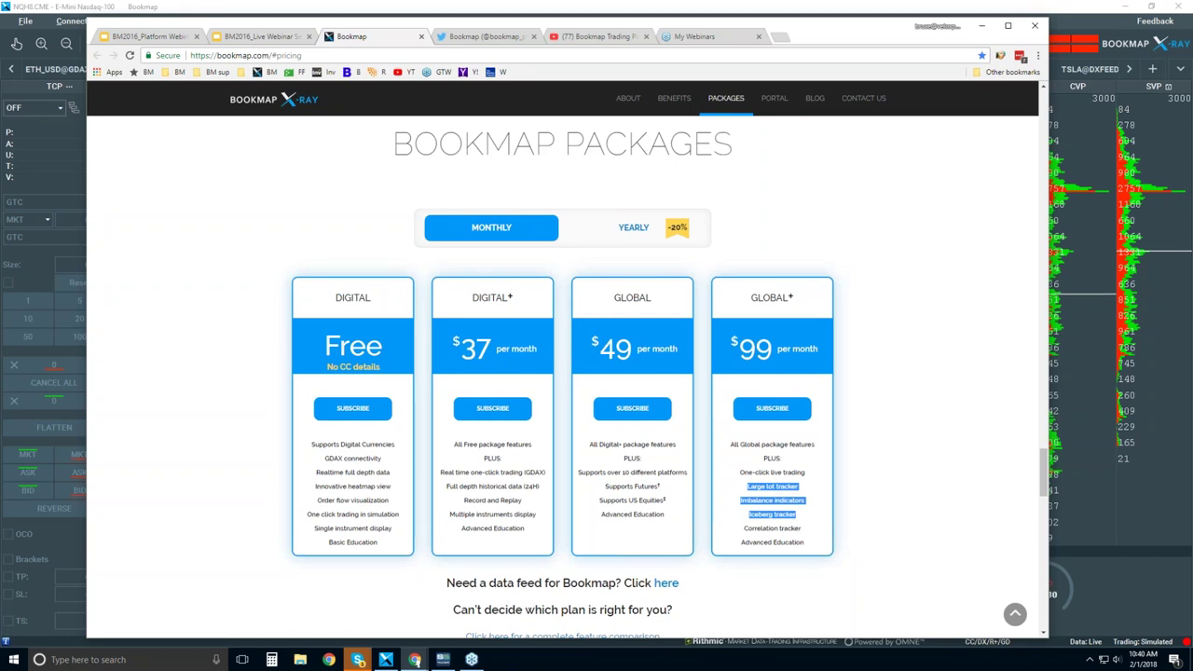
pyautogui.moveTo(748, 486); pyautogui.dragTo(806, 535)
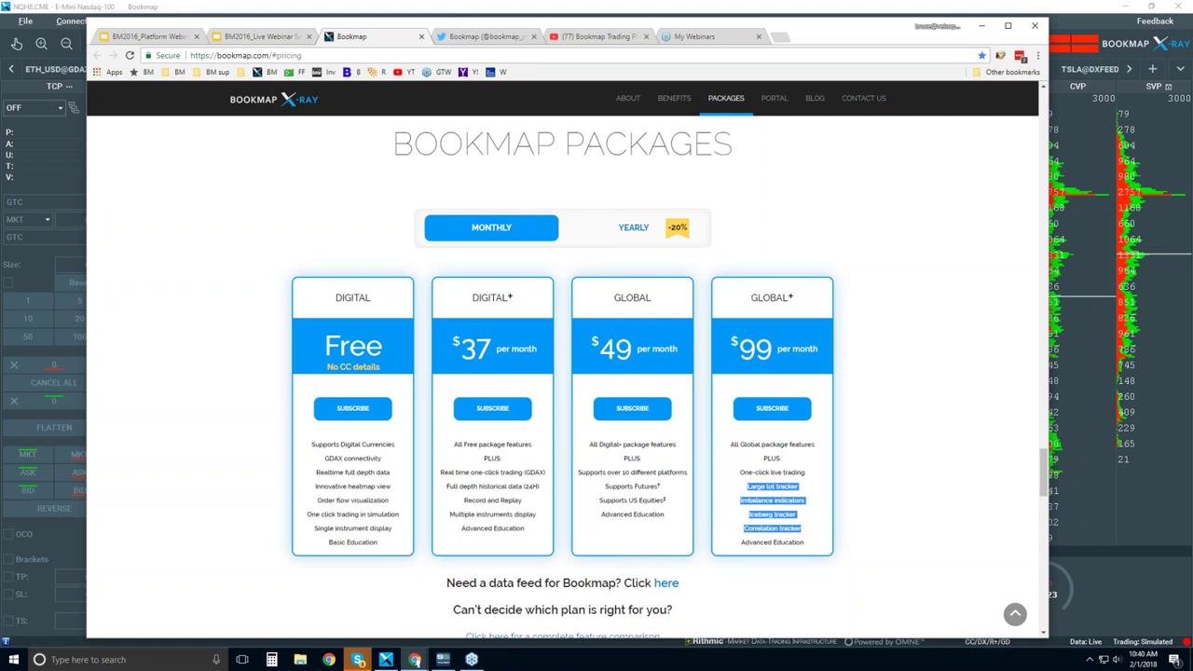
pyautogui.click(760, 487)
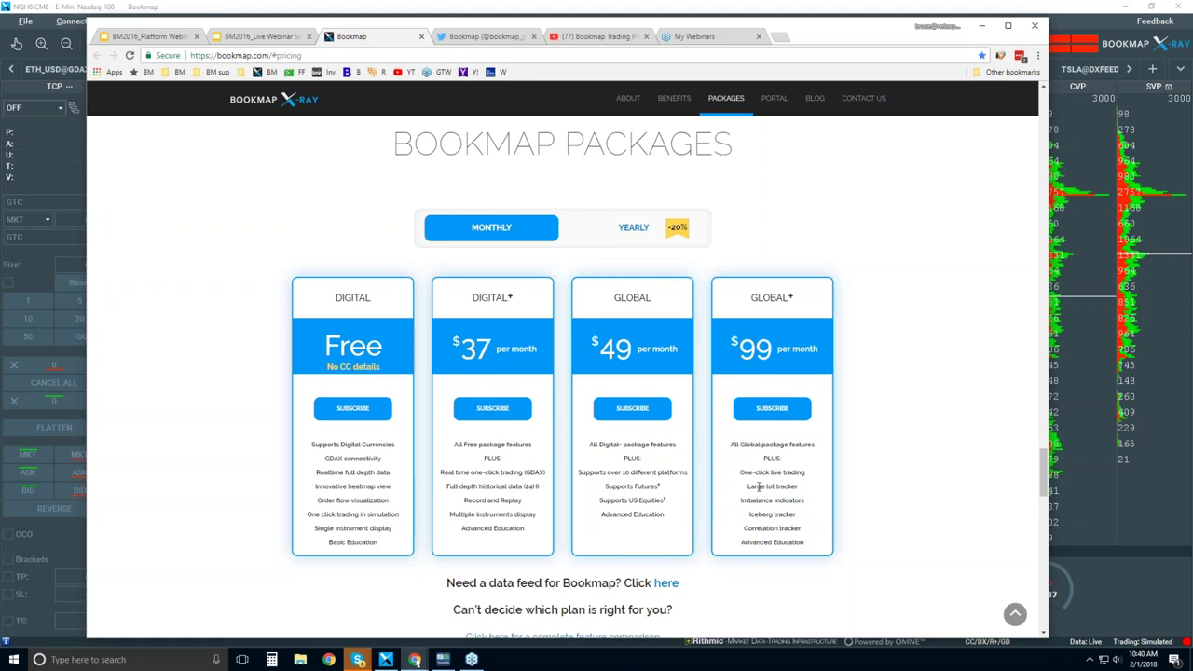
pyautogui.doubleClick(760, 487)
pyautogui.moveTo(749, 514); pyautogui.dragTo(797, 518)
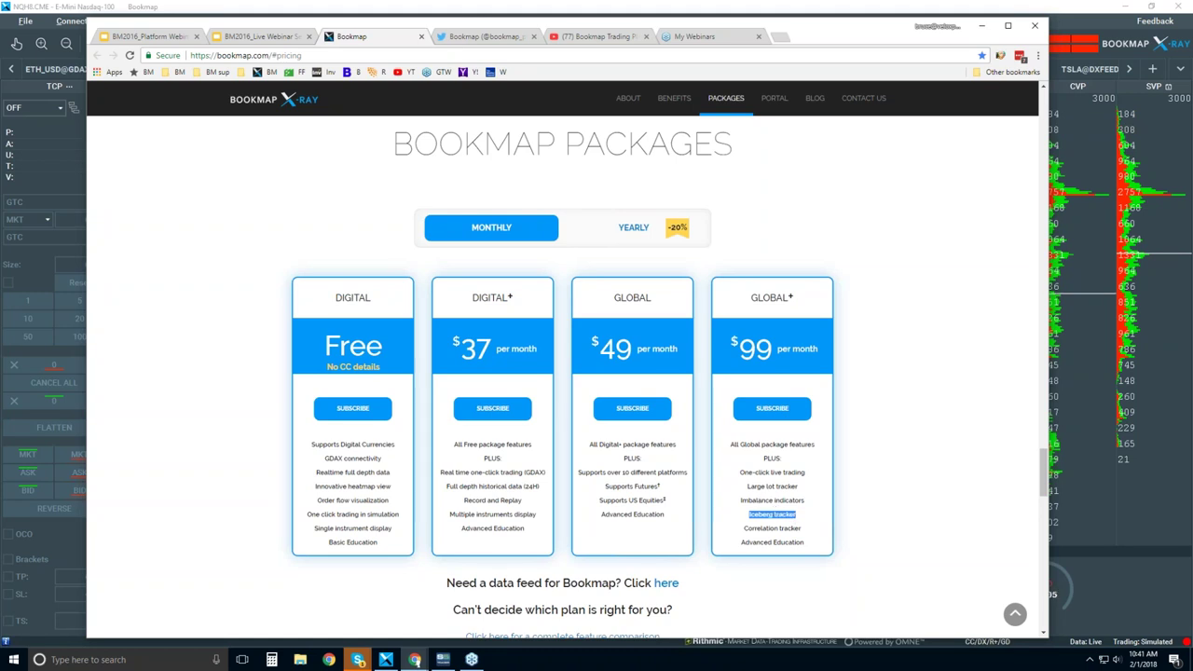
pyautogui.moveTo(740, 501); pyautogui.dragTo(803, 500)
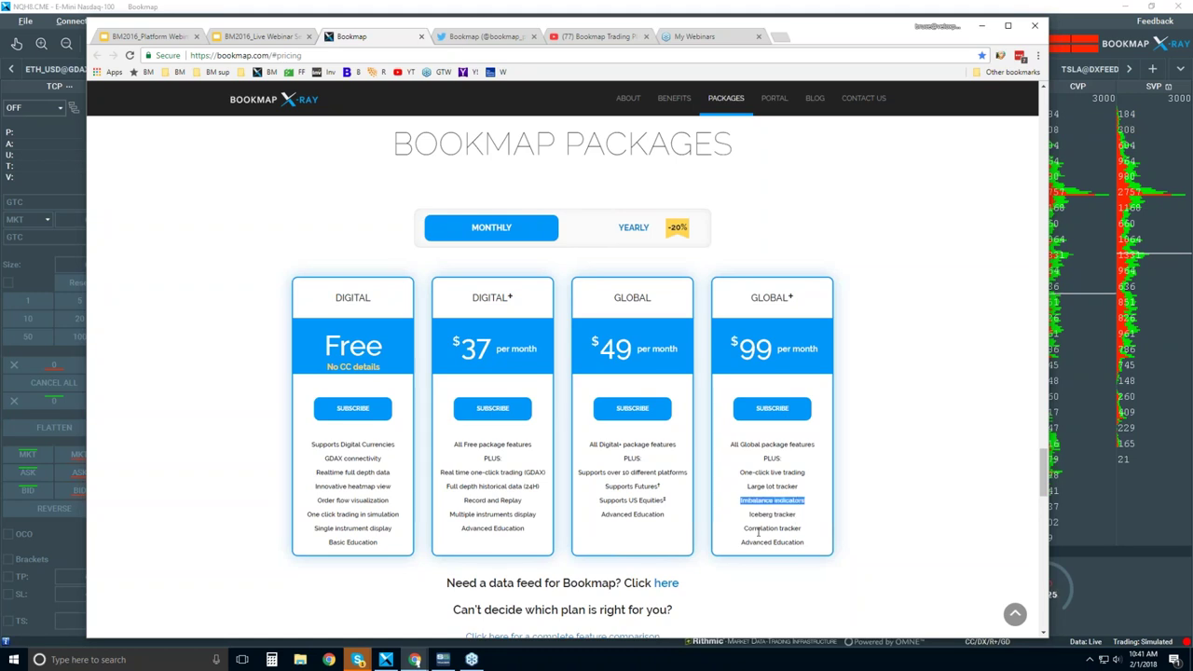
pyautogui.moveTo(744, 529); pyautogui.dragTo(802, 528)
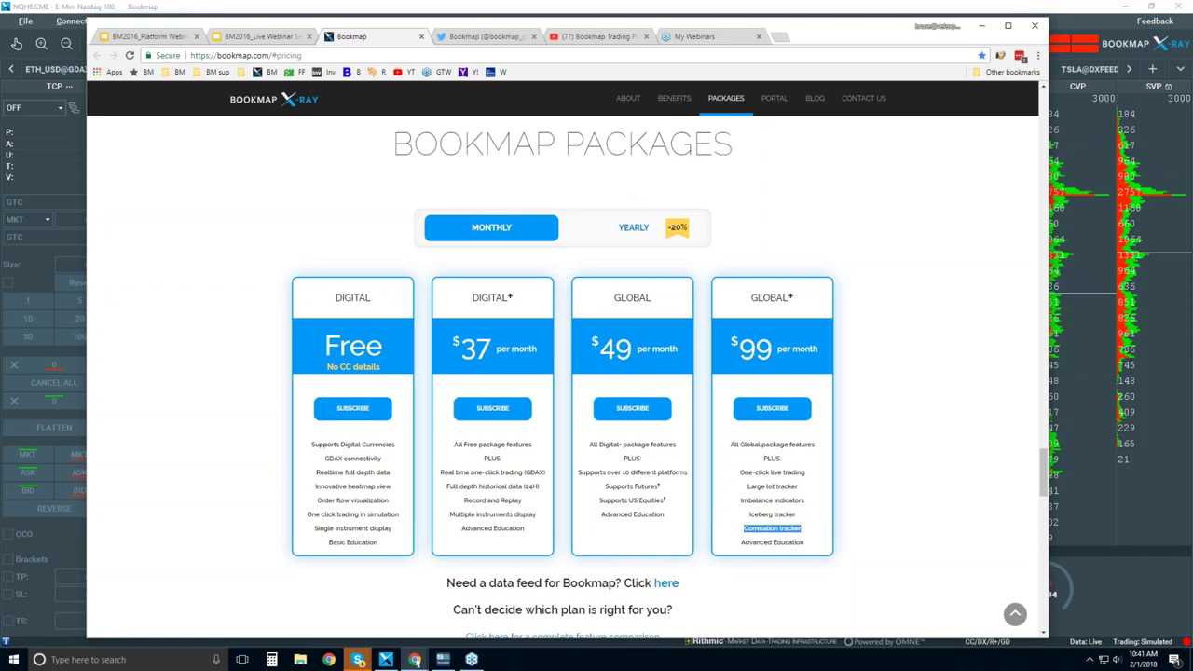
# View Bookmap's Twitter profile from the top, then switch to the Bookmap YouTube channel.
pyautogui.click(489, 37)
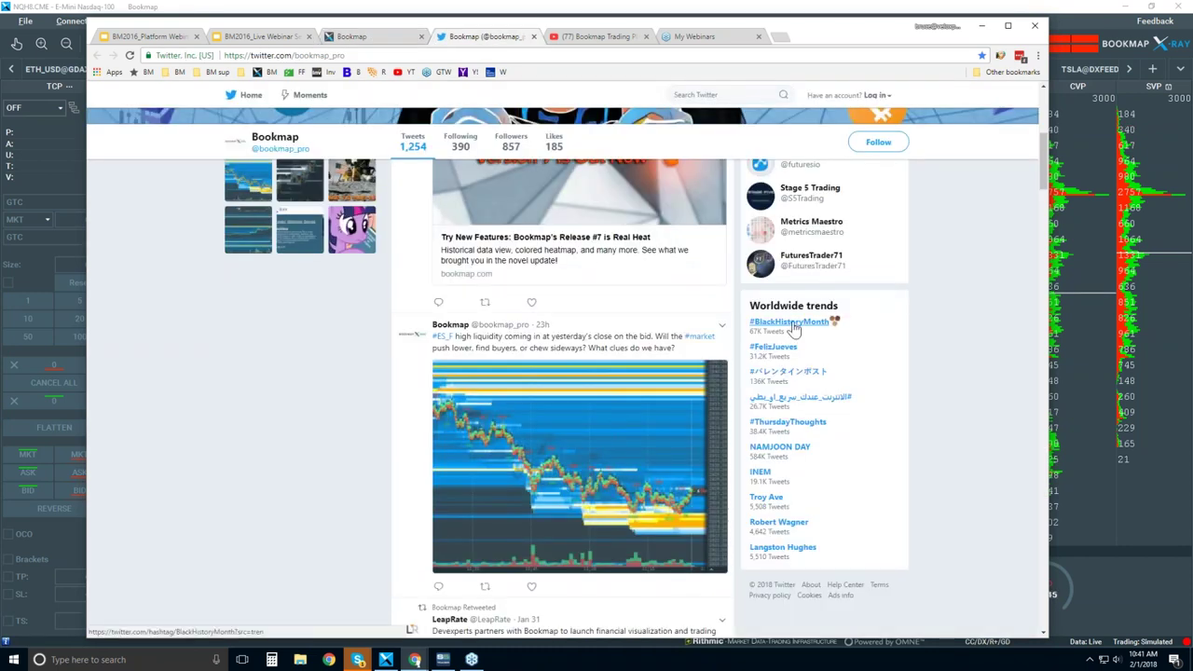
pyautogui.scroll(5, 792, 326)
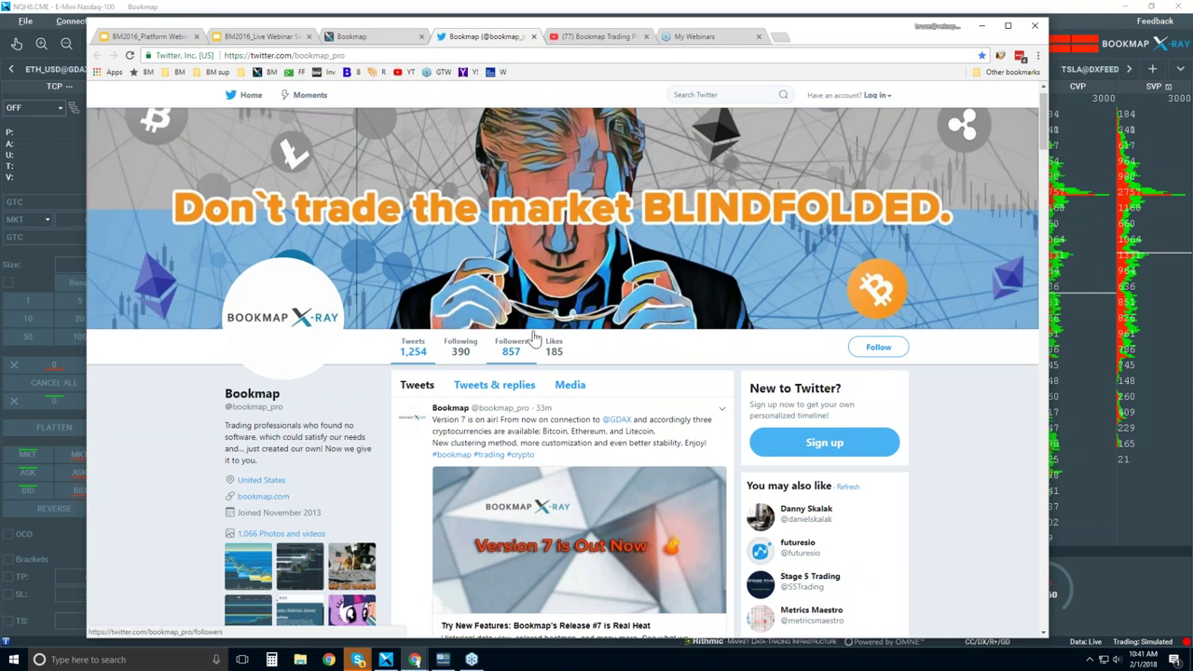
pyautogui.click(600, 36)
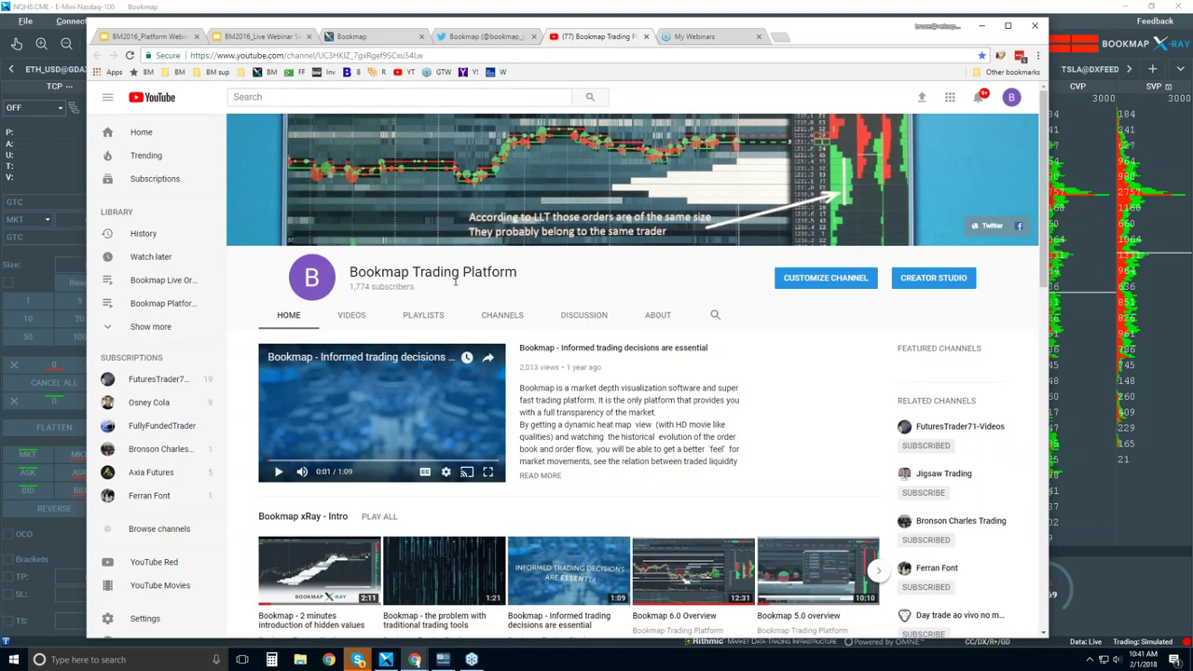
# Scroll past the xRay Intro and Features rows to the Order Flow video snippets.
pyautogui.scroll(-2, 455, 282)
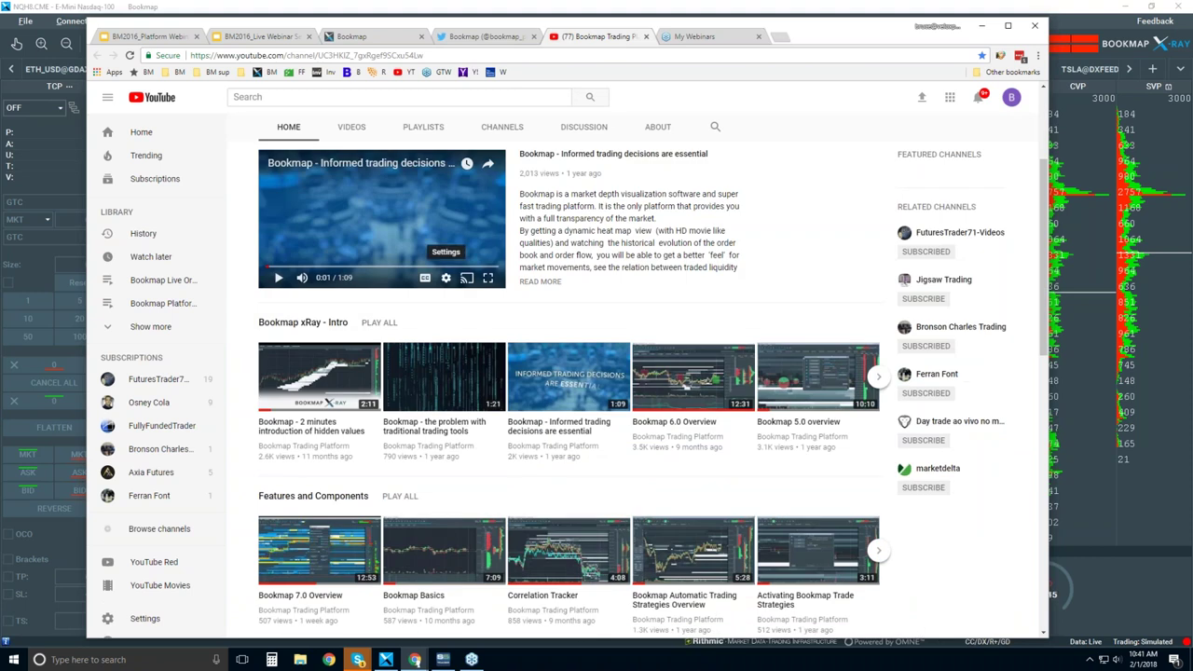
pyautogui.scroll(-1, 455, 289)
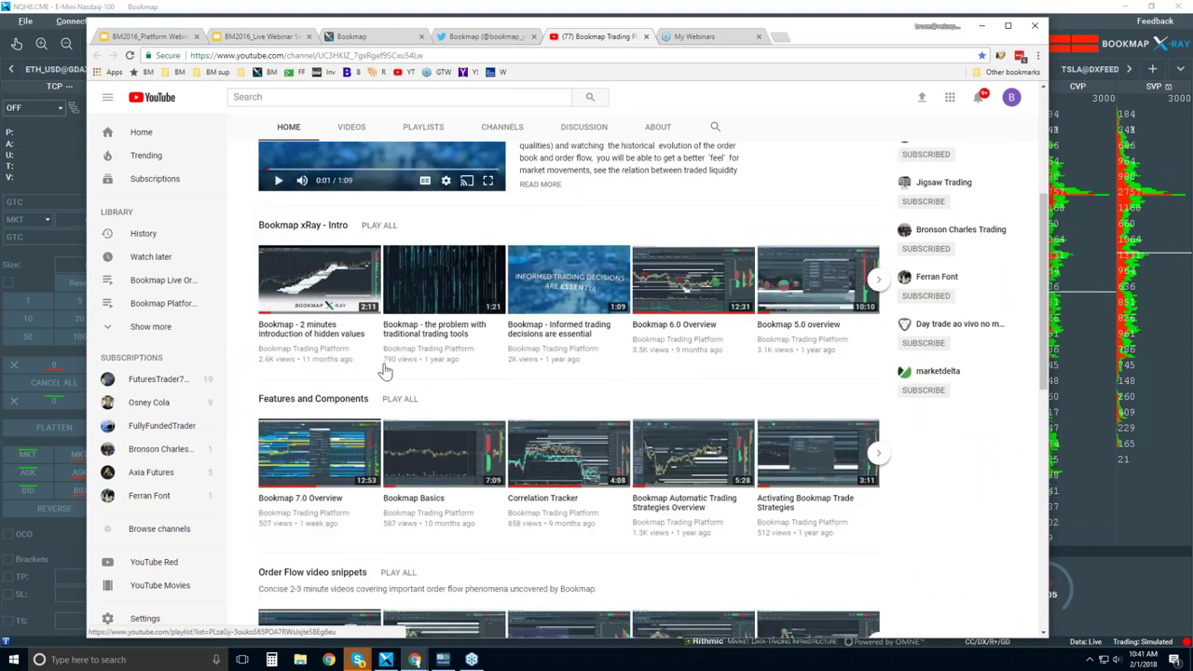
pyautogui.scroll(-2, 340, 399)
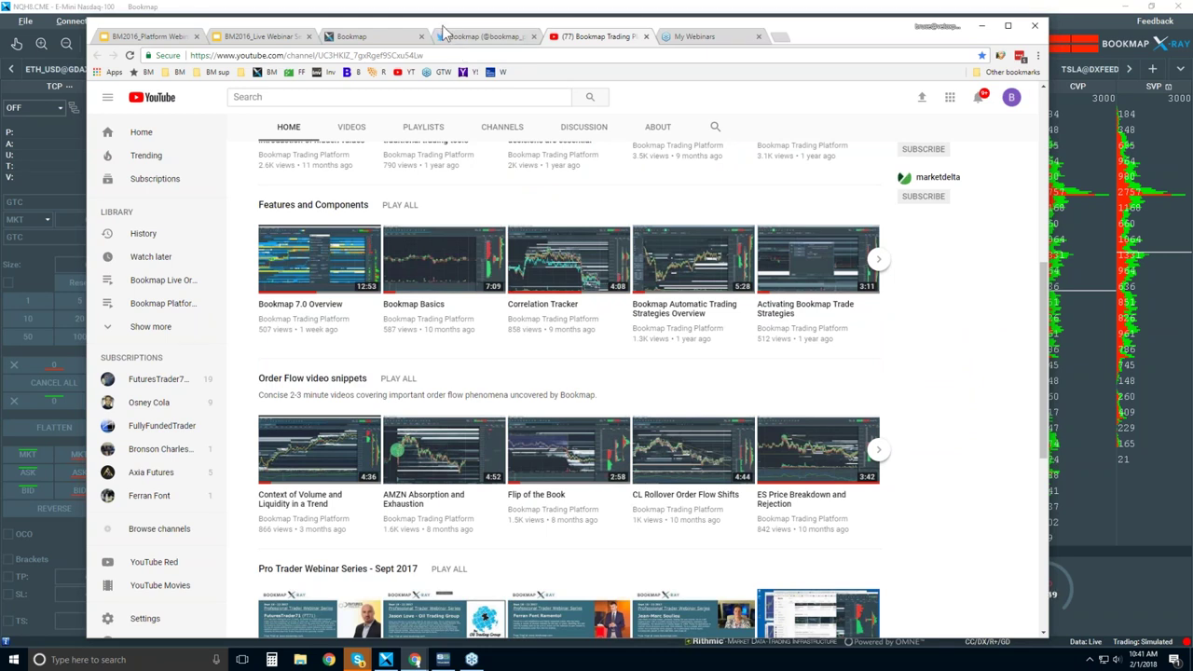
# Revisit the bookmap.com packages page, then bring the Bookmap NQH8.CME window to the front.
pyautogui.click(357, 37)
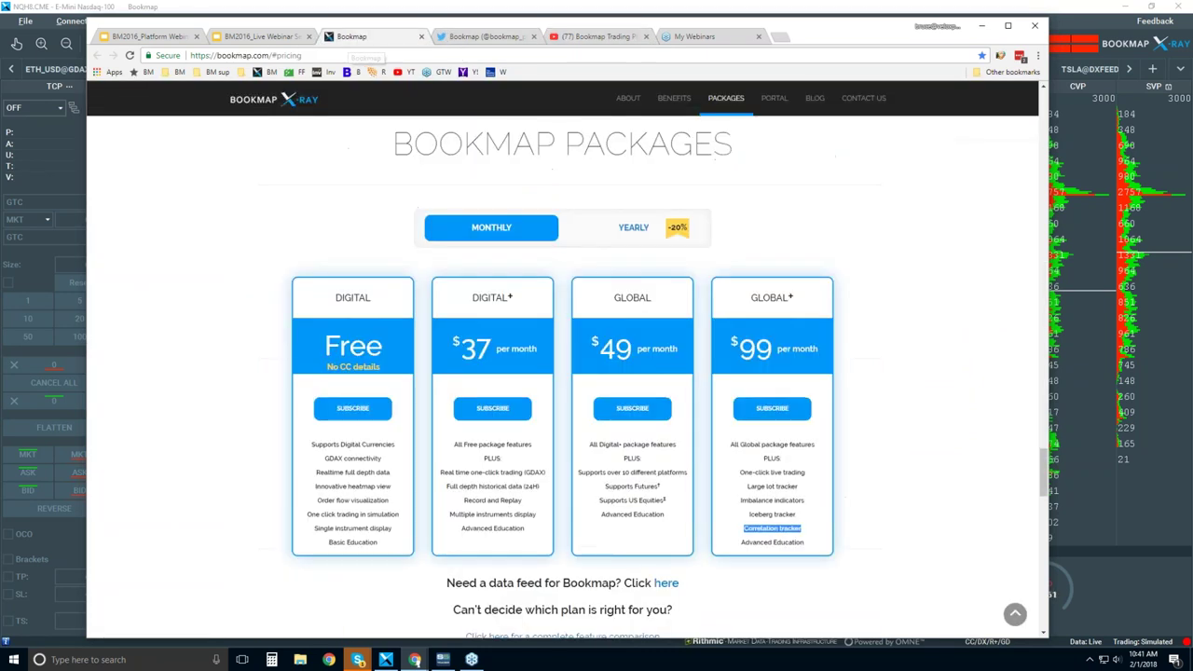
pyautogui.scroll(-2, 614, 353)
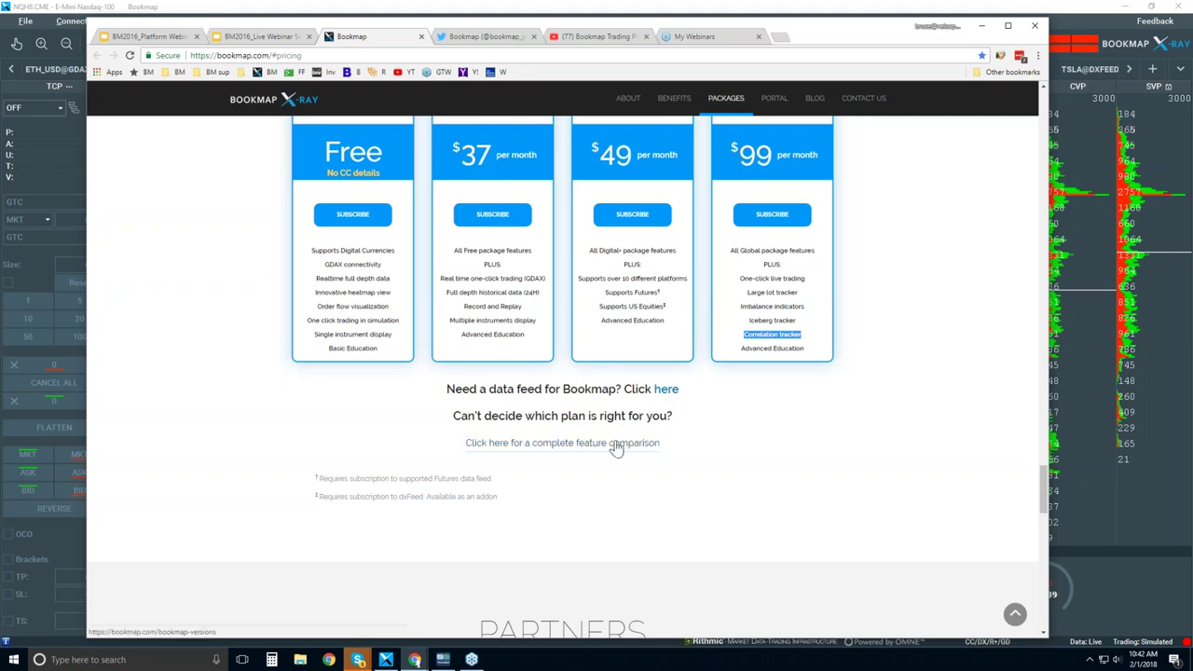
pyautogui.click(685, 16)
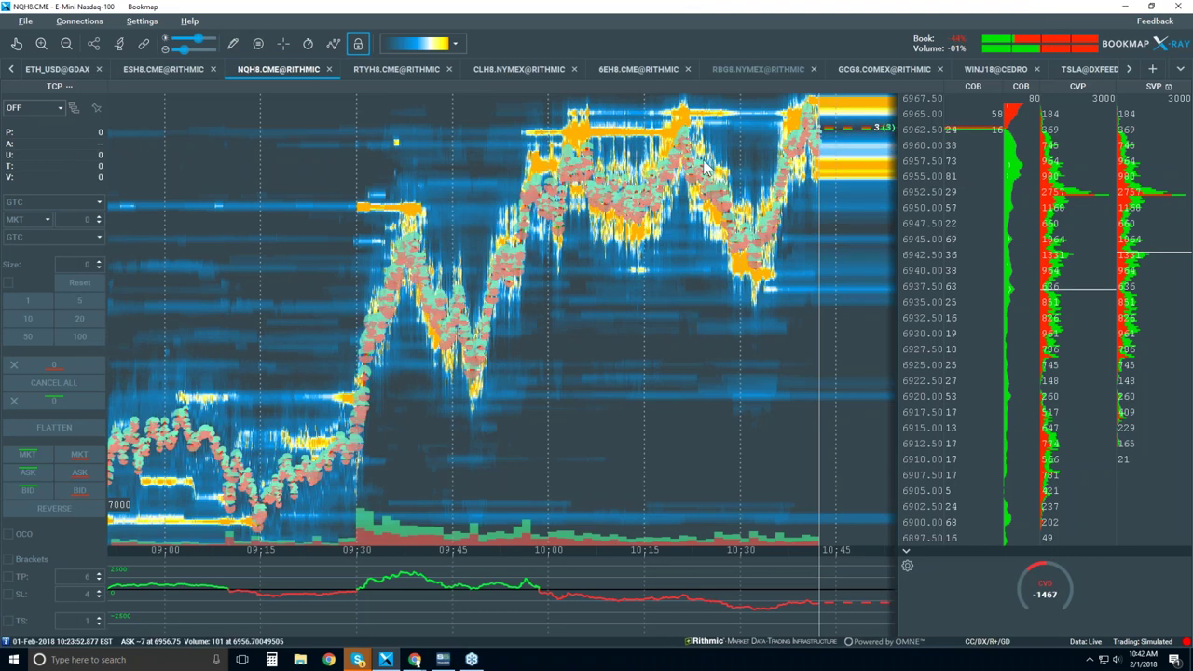
# Zoom the NQH8 heatmap onto 10:20–10:45 with prices from about 6938 to 6968.
pyautogui.scroll(-2, 706, 168)
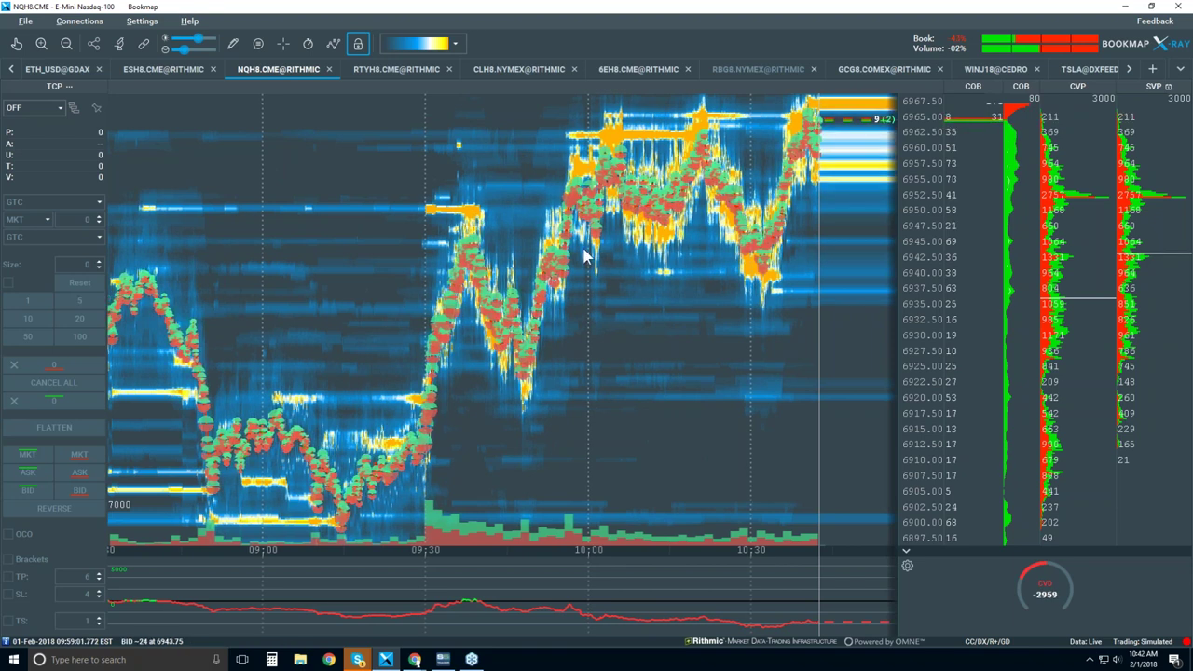
pyautogui.scroll(5, 678, 209)
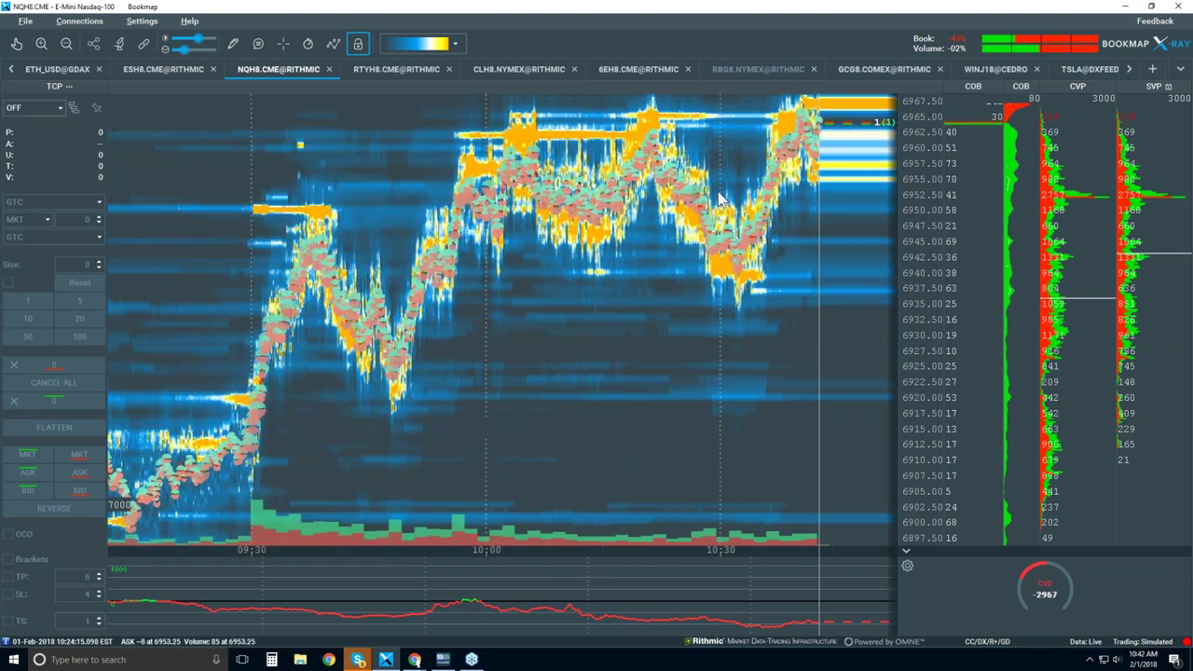
pyautogui.scroll(4, 717, 197)
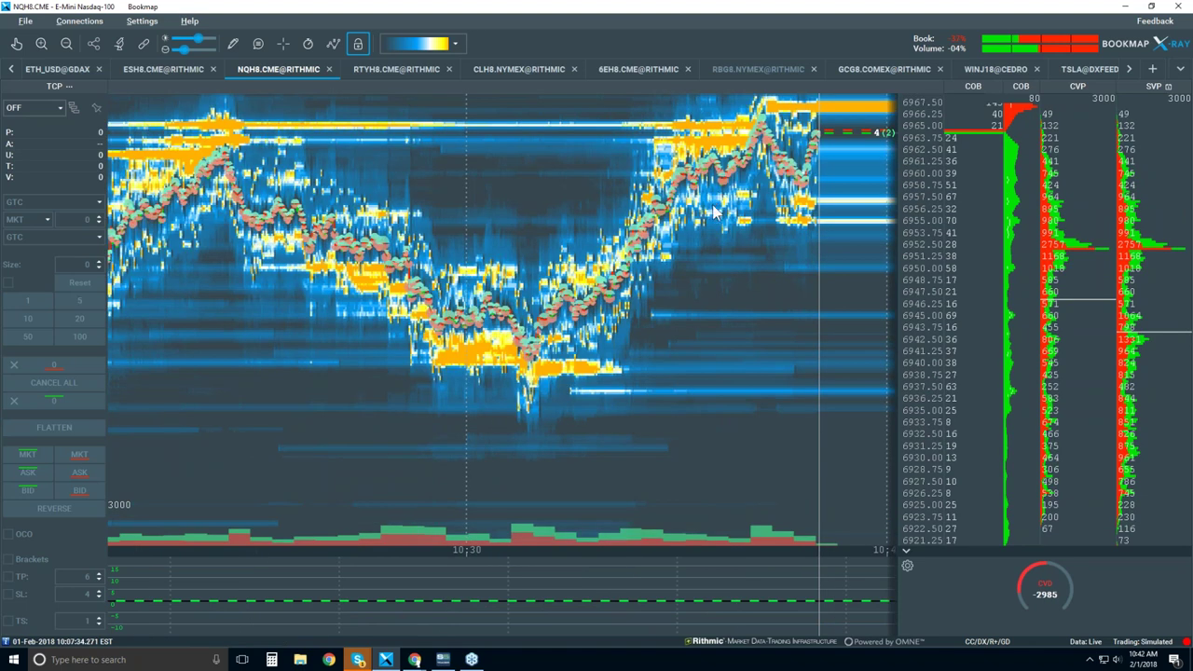
pyautogui.scroll(4, 690, 214)
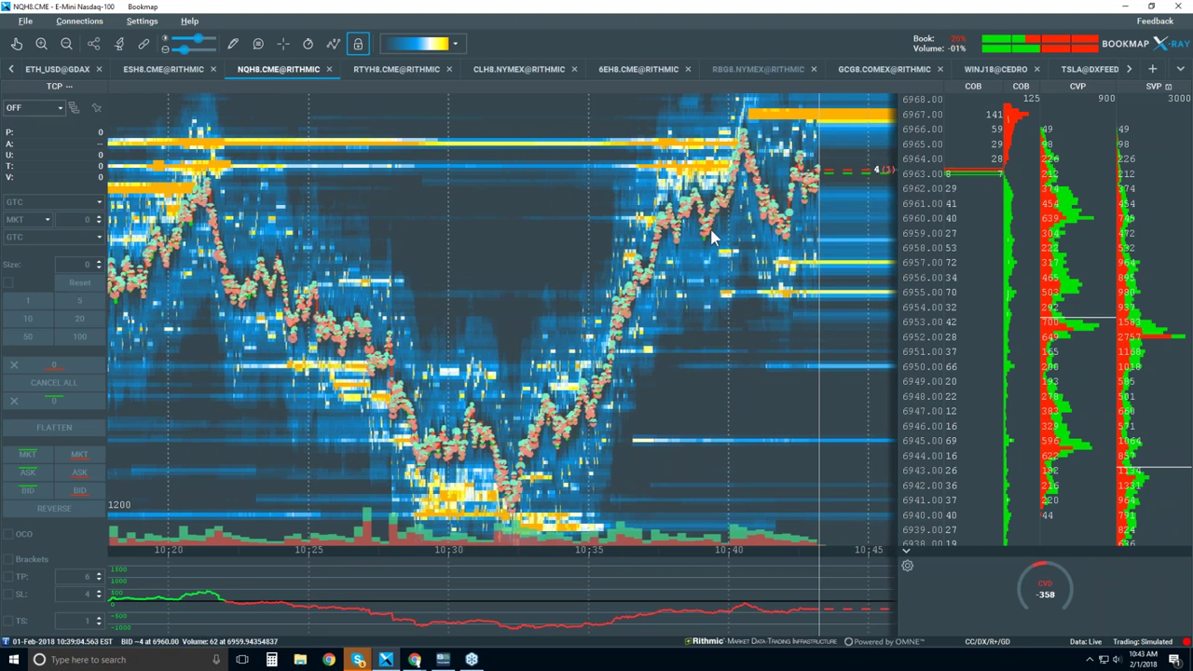
# Turn on Candlestick Bars and hide the Best Bid/Ask, Volume Dots and Heatmap layers.
pyautogui.click(333, 43)
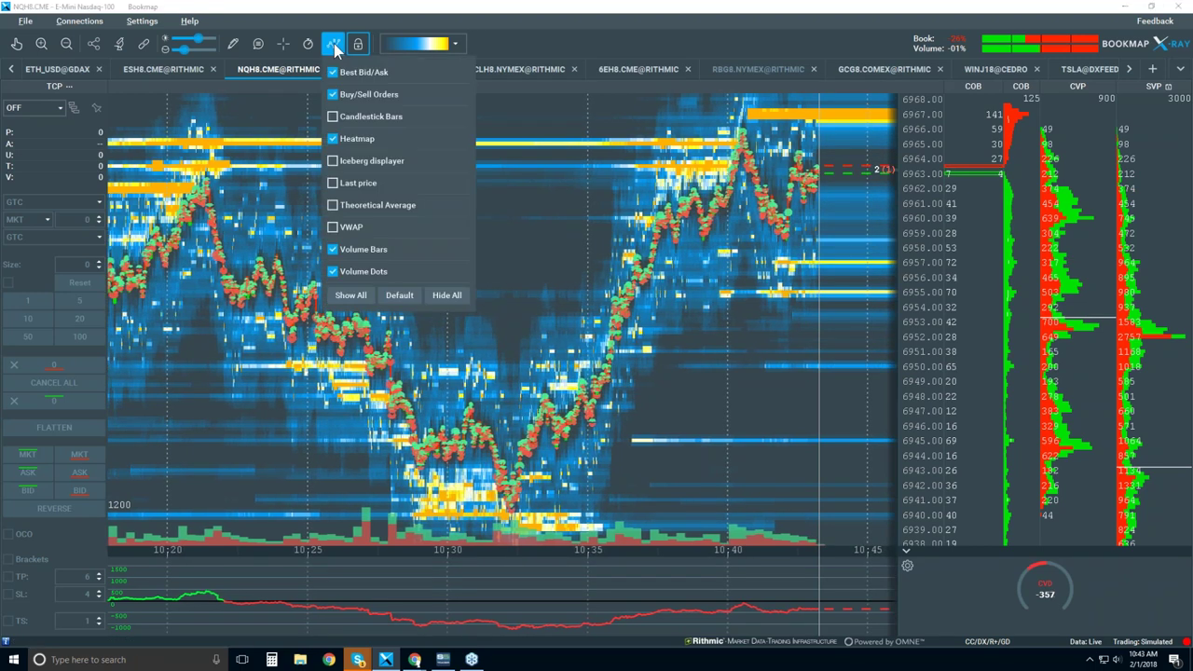
pyautogui.click(379, 119)
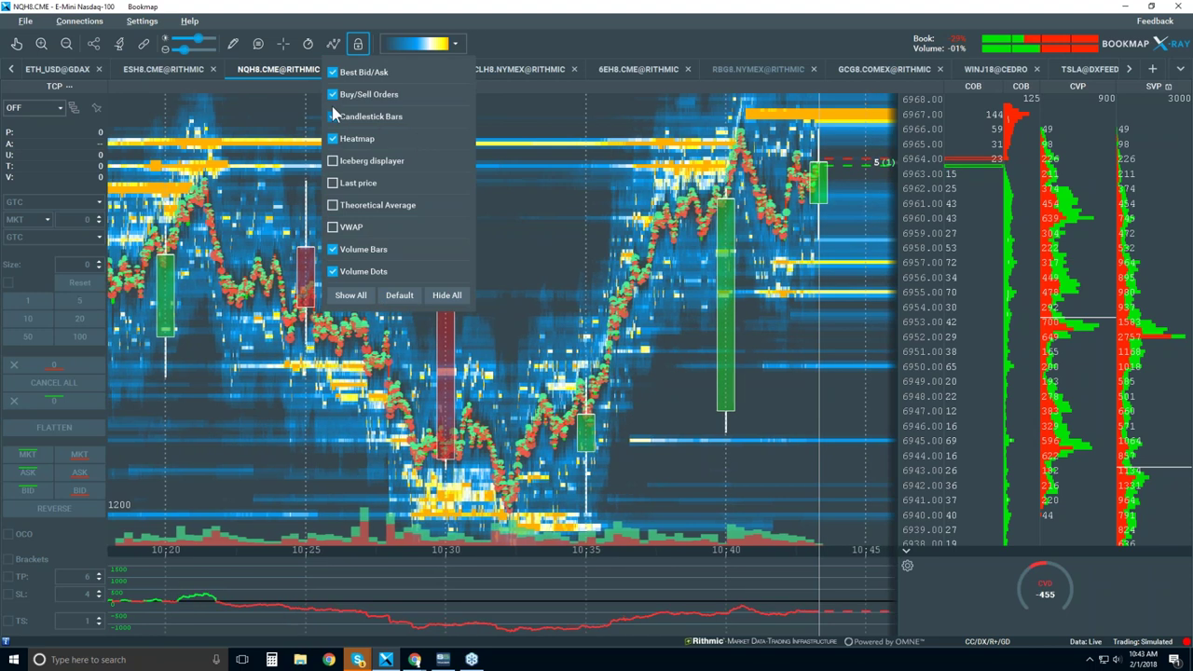
pyautogui.click(333, 72)
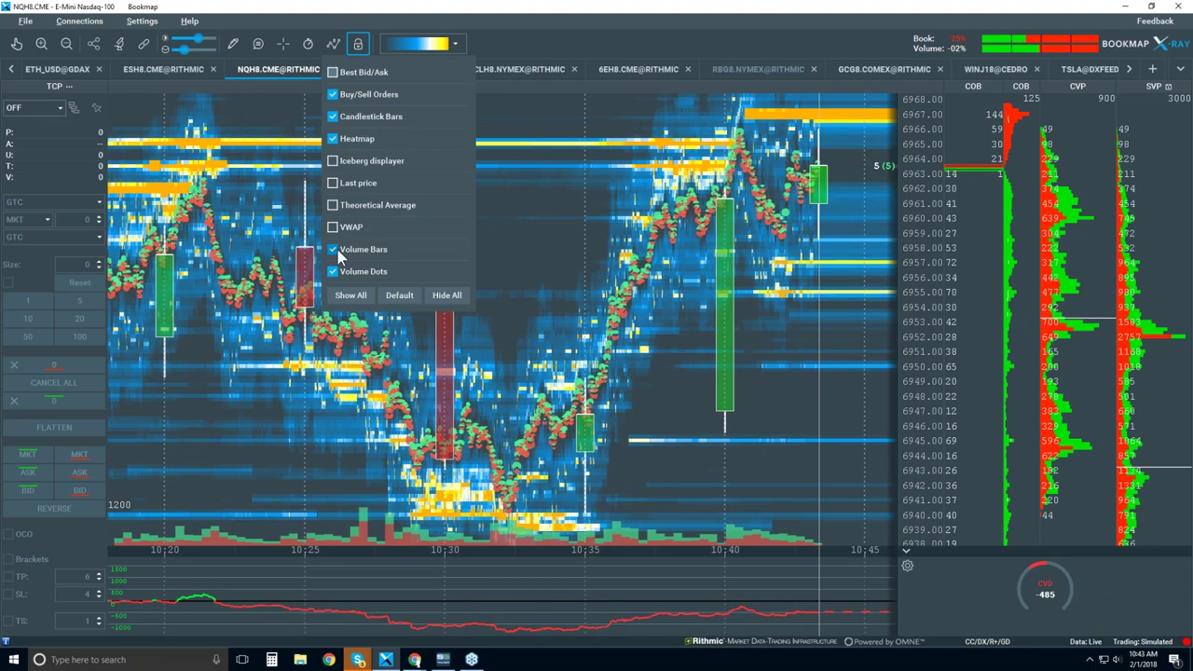
pyautogui.click(334, 272)
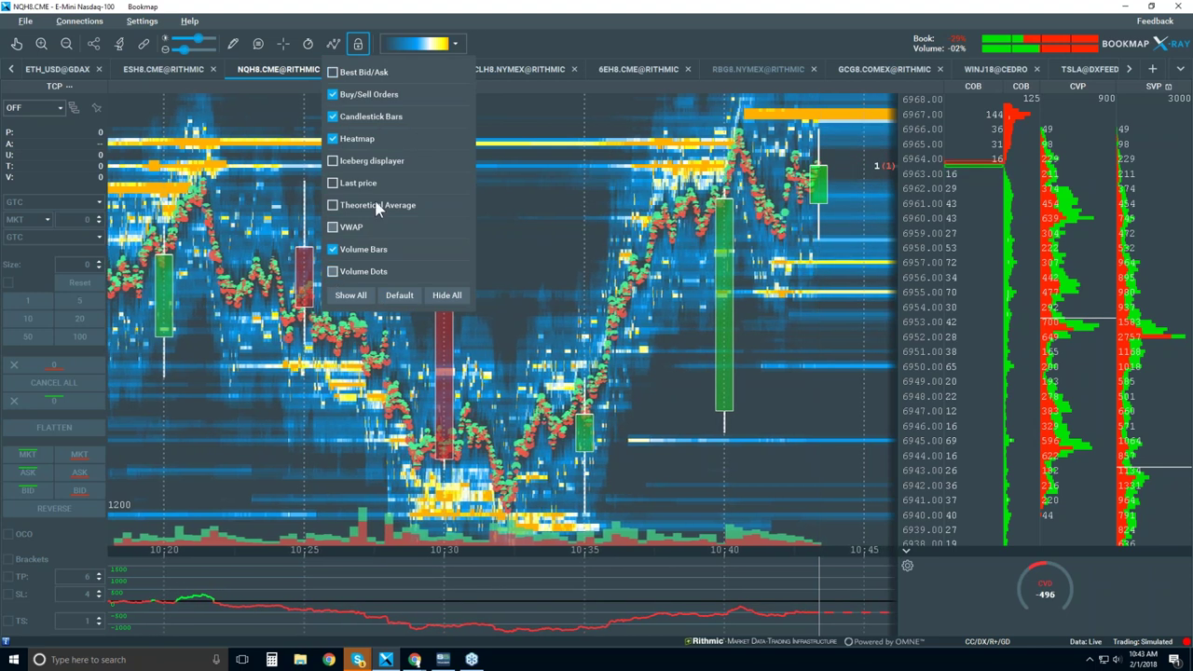
pyautogui.click(333, 139)
pyautogui.click(649, 192)
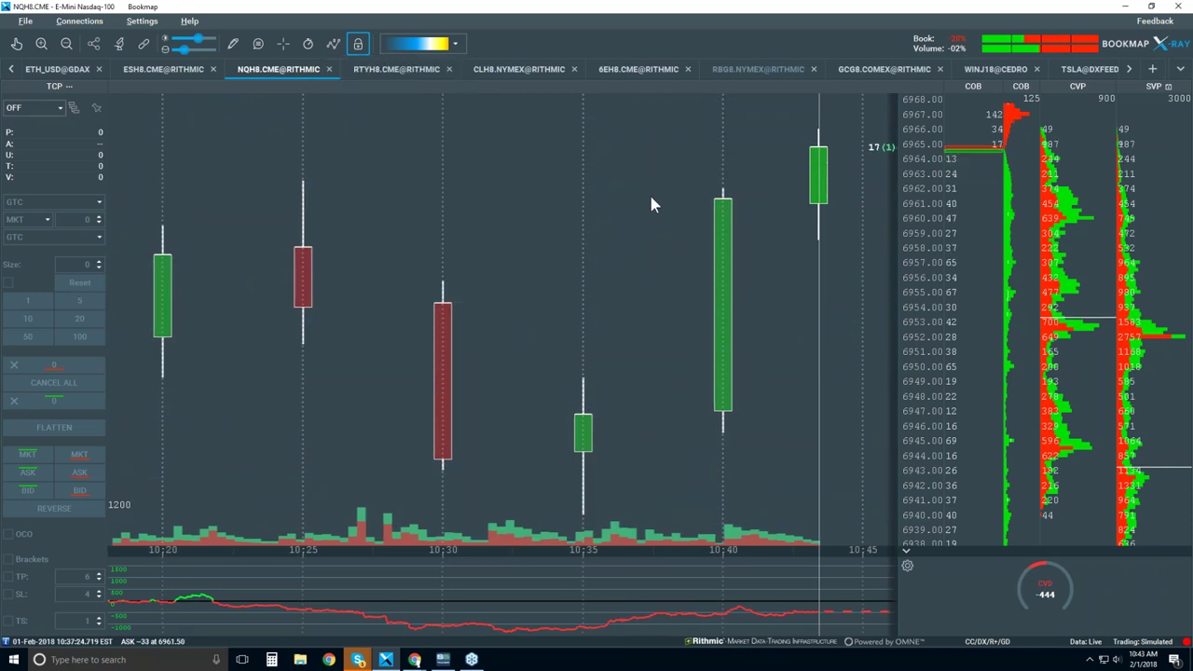
# Collapse the CVD panel and zoom out to show about 09:00–10:30.
pyautogui.click(907, 554)
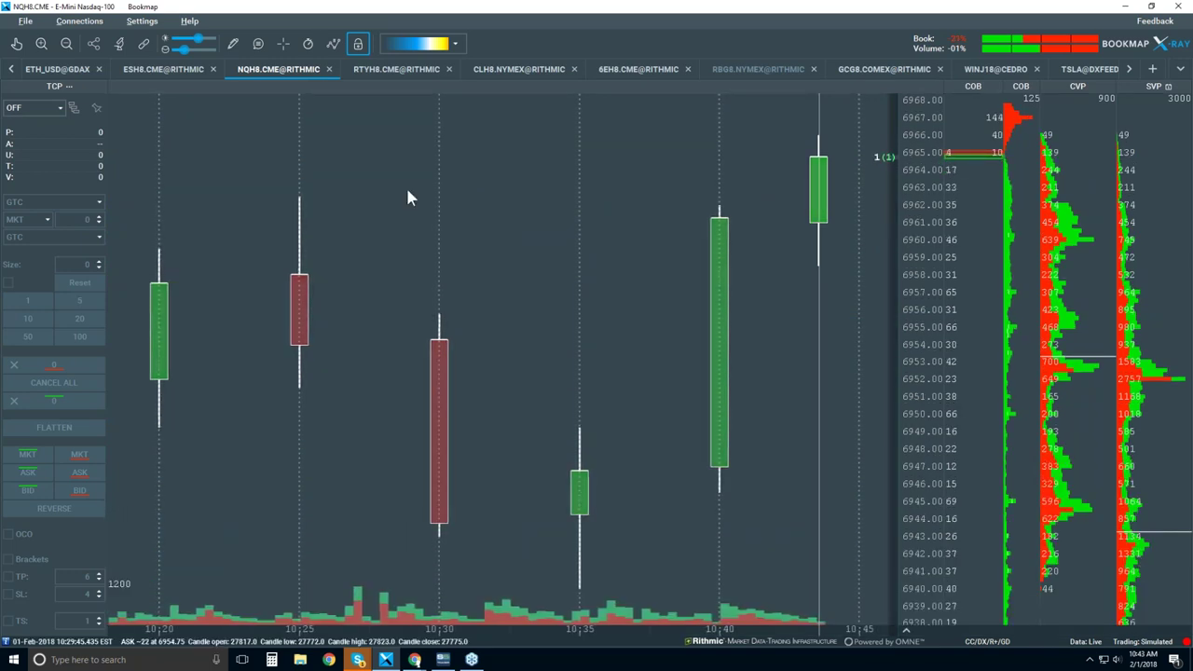
pyautogui.scroll(-3, 538, 261)
pyautogui.scroll(-4, 538, 263)
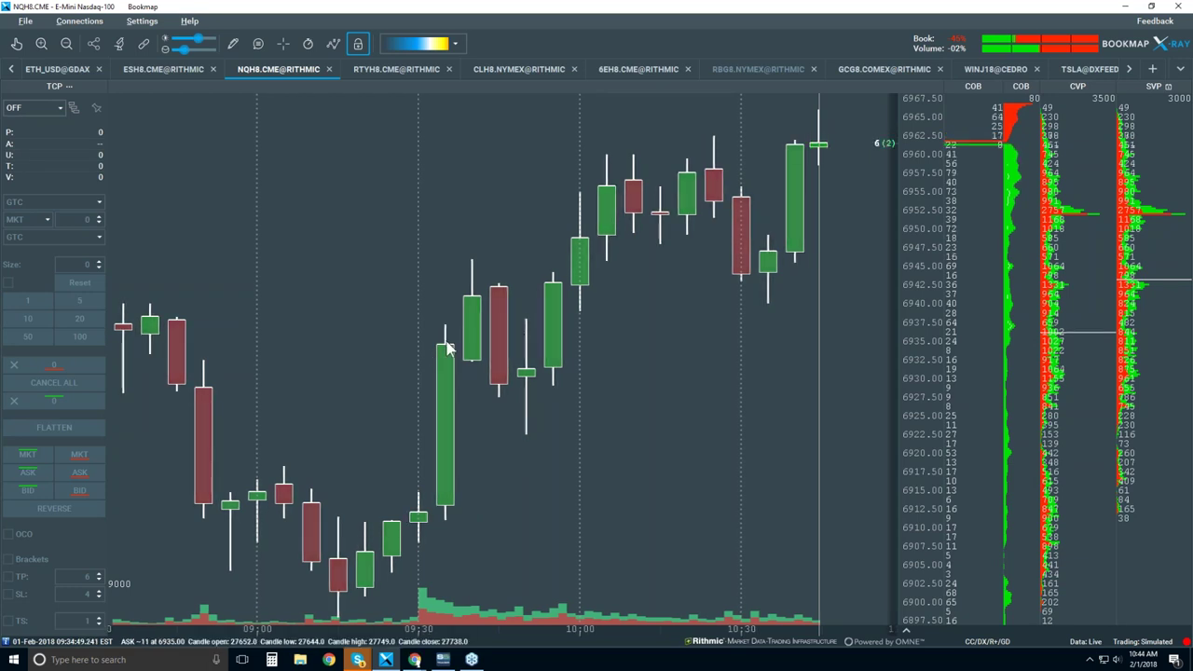
pyautogui.click(334, 44)
# Restore the Best Bid/Ask lines and pan the candlesticks to frame roughly 08:45–09:30.
pyautogui.click(341, 75)
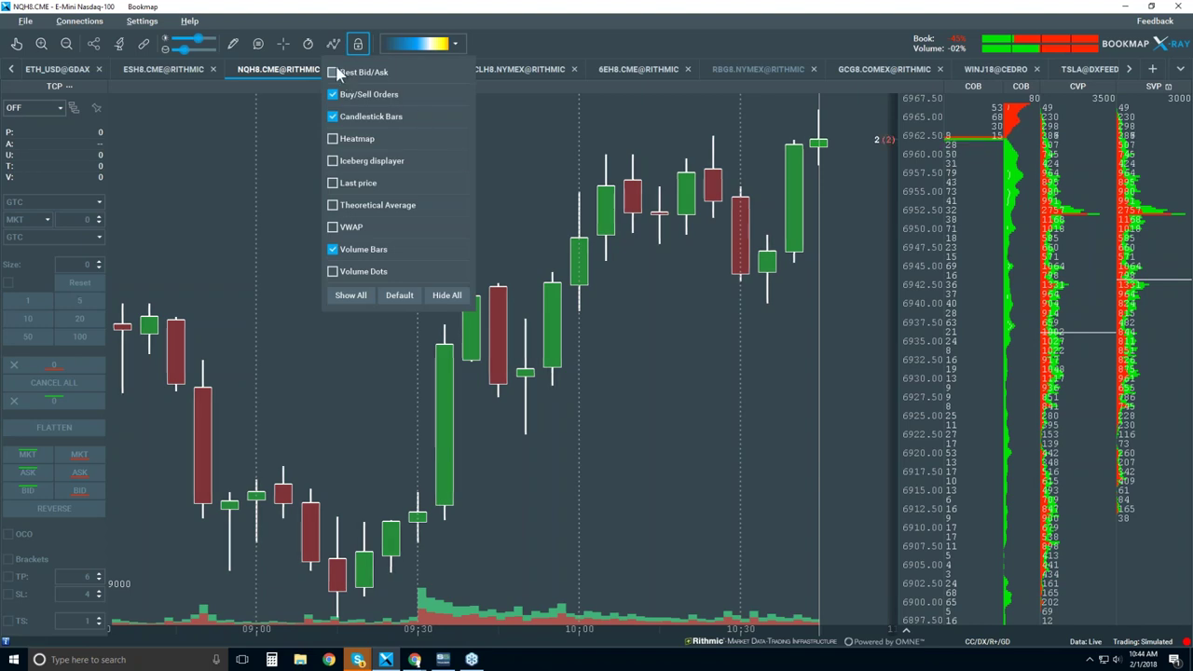
pyautogui.click(624, 407)
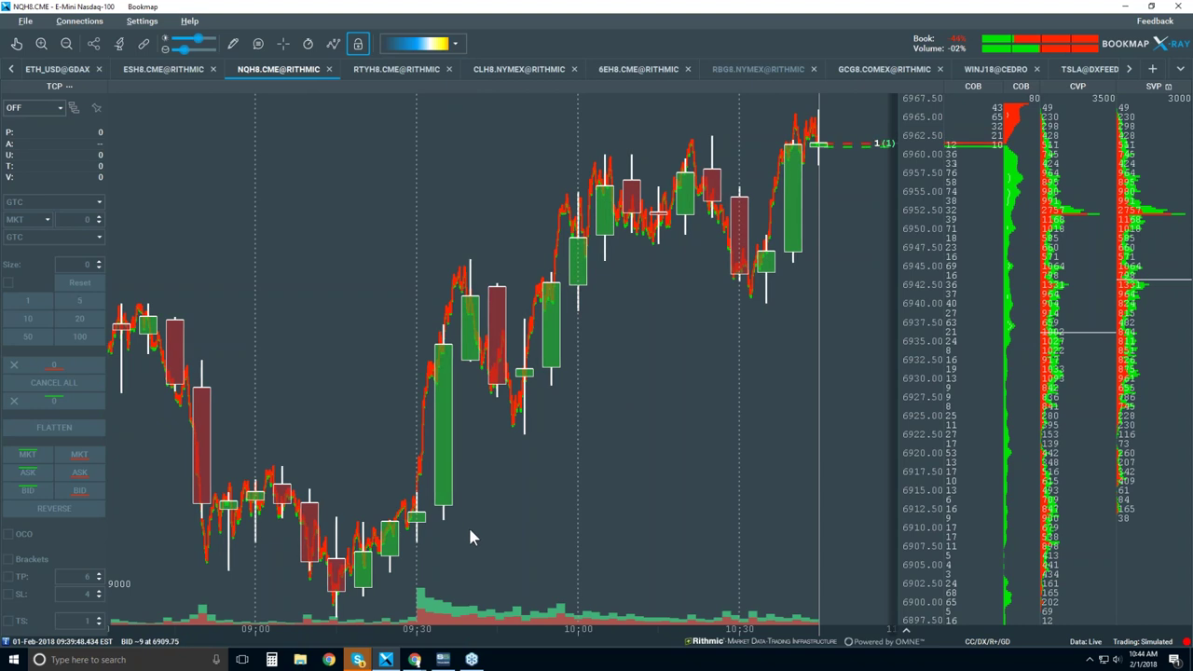
pyautogui.click(17, 44)
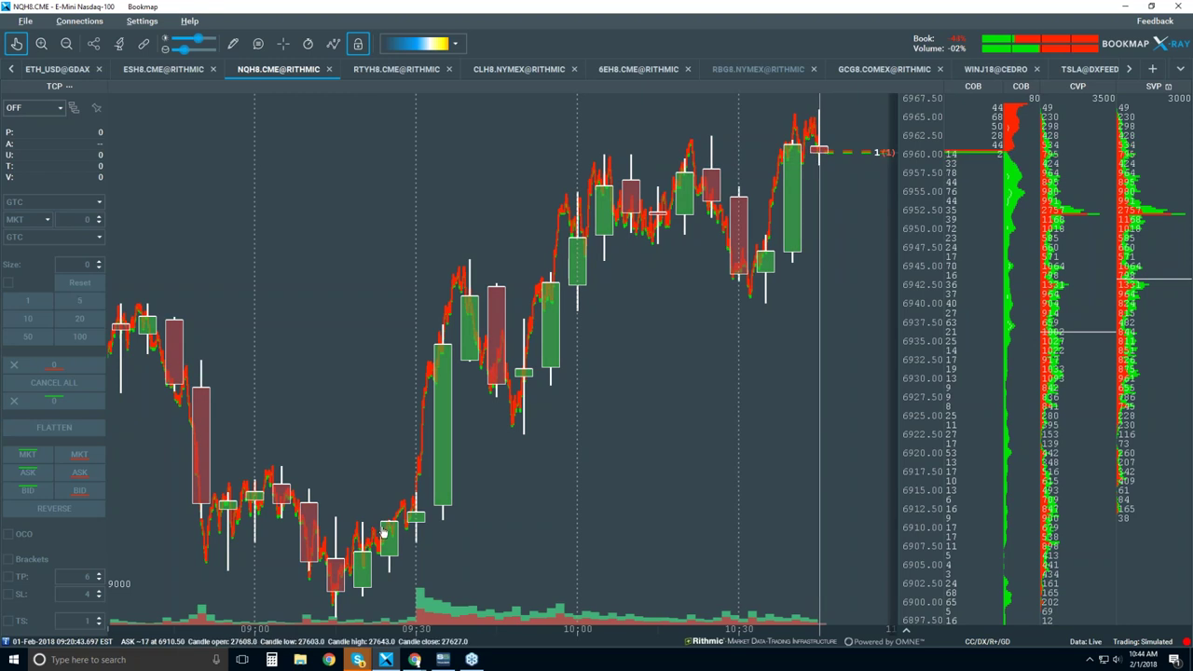
pyautogui.scroll(4, 386, 530)
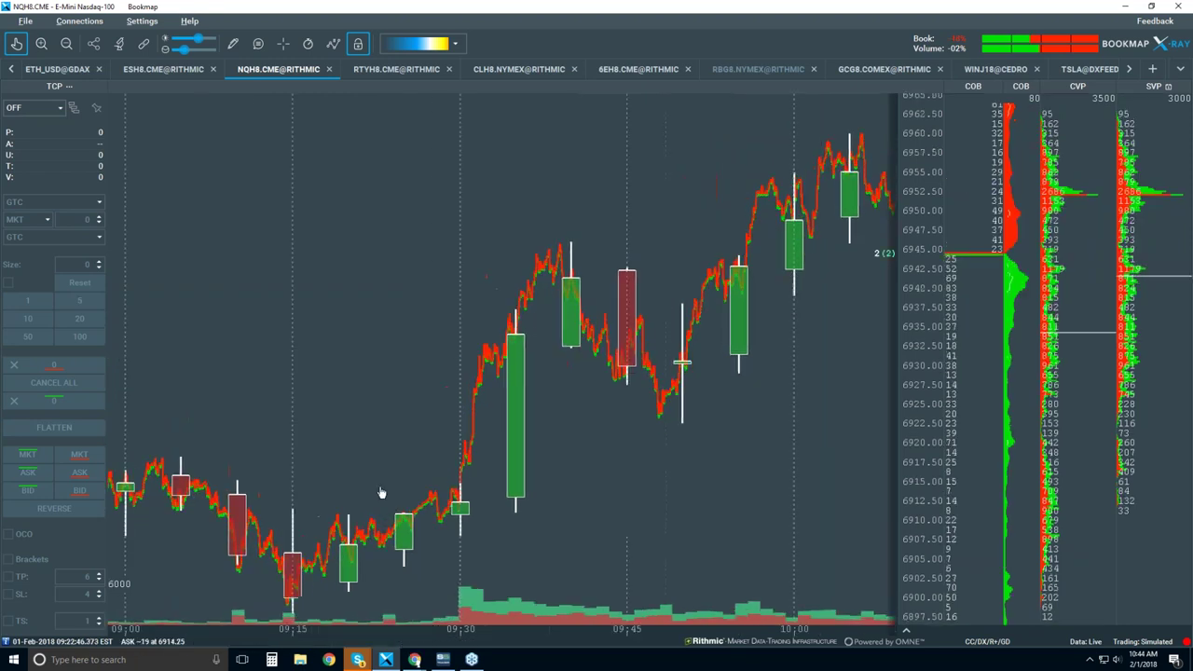
pyautogui.moveTo(386, 493); pyautogui.dragTo(508, 495)
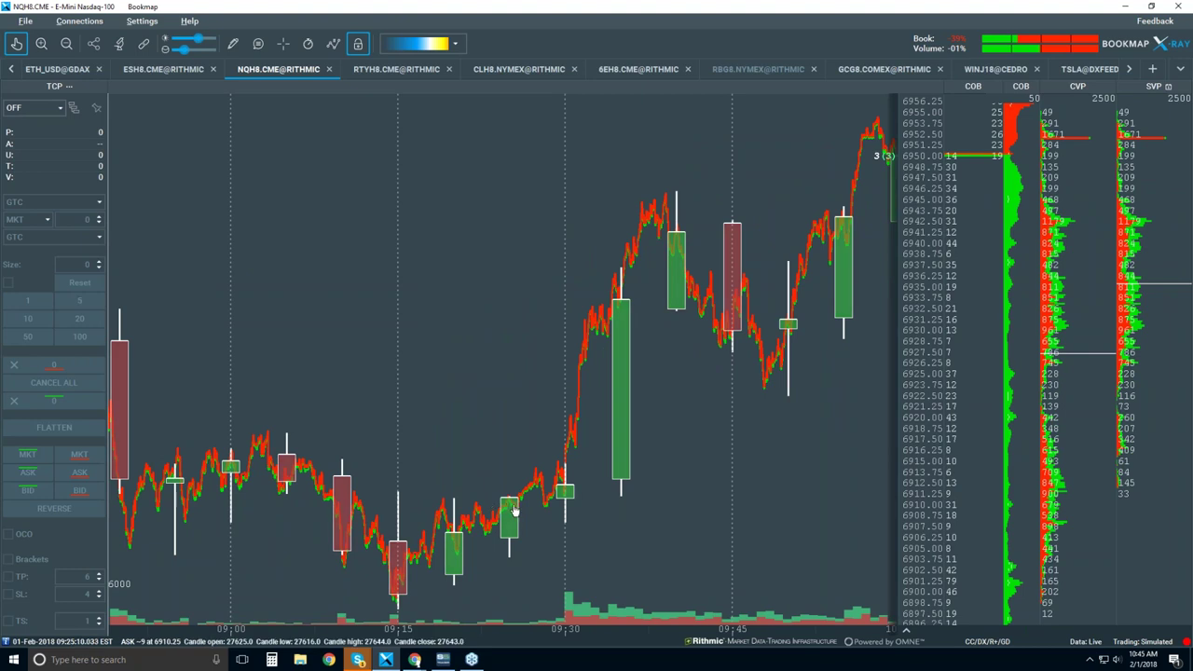
pyautogui.scroll(5, 477, 494)
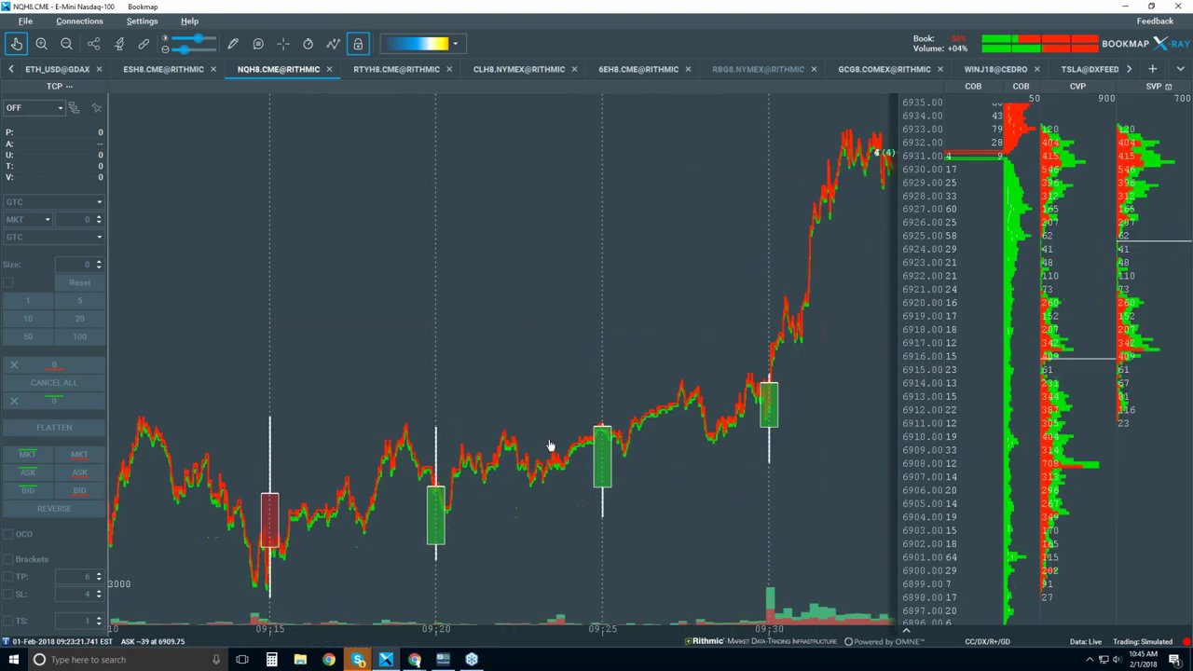
pyautogui.scroll(-4, 550, 445)
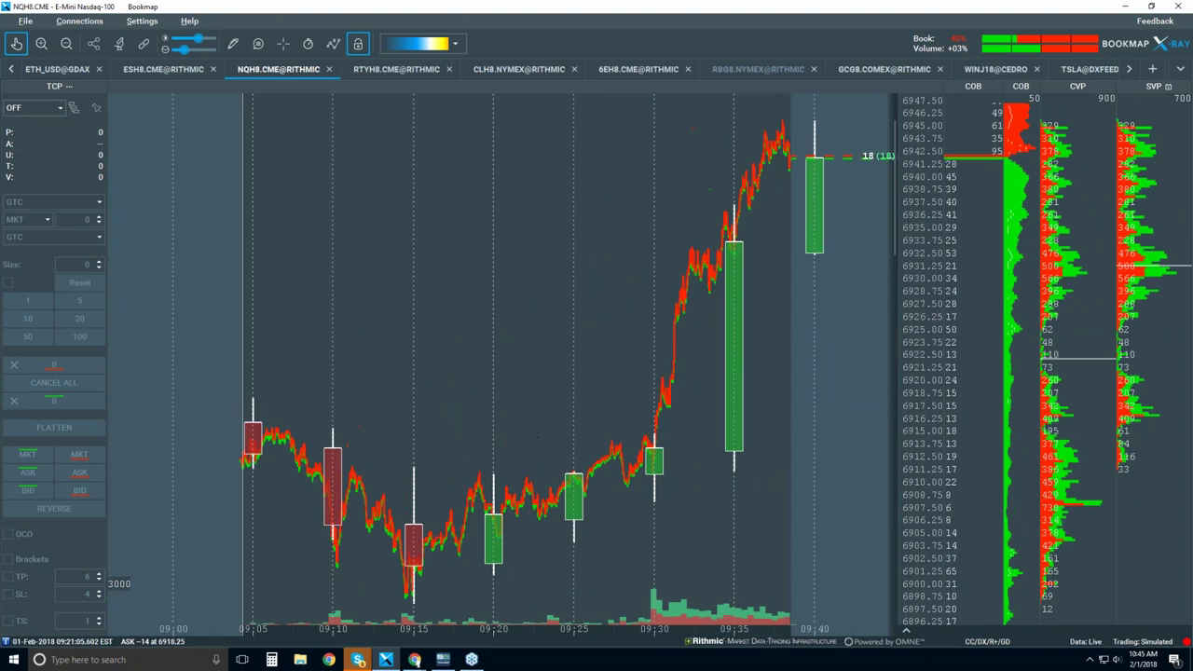
pyautogui.moveTo(439, 338); pyautogui.dragTo(508, 412)
pyautogui.scroll(-2, 503, 412)
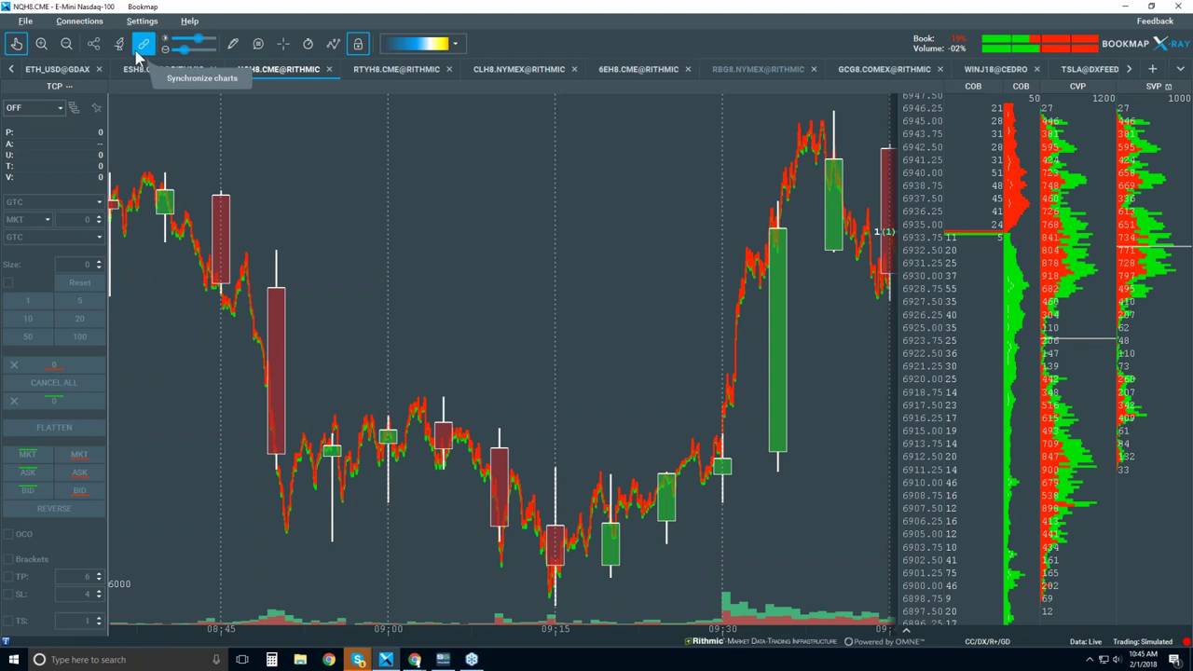
# Draw rectangles around the 08:50–09:10 sideways range and the 09:15 low near 6899–6905.
pyautogui.click(235, 44)
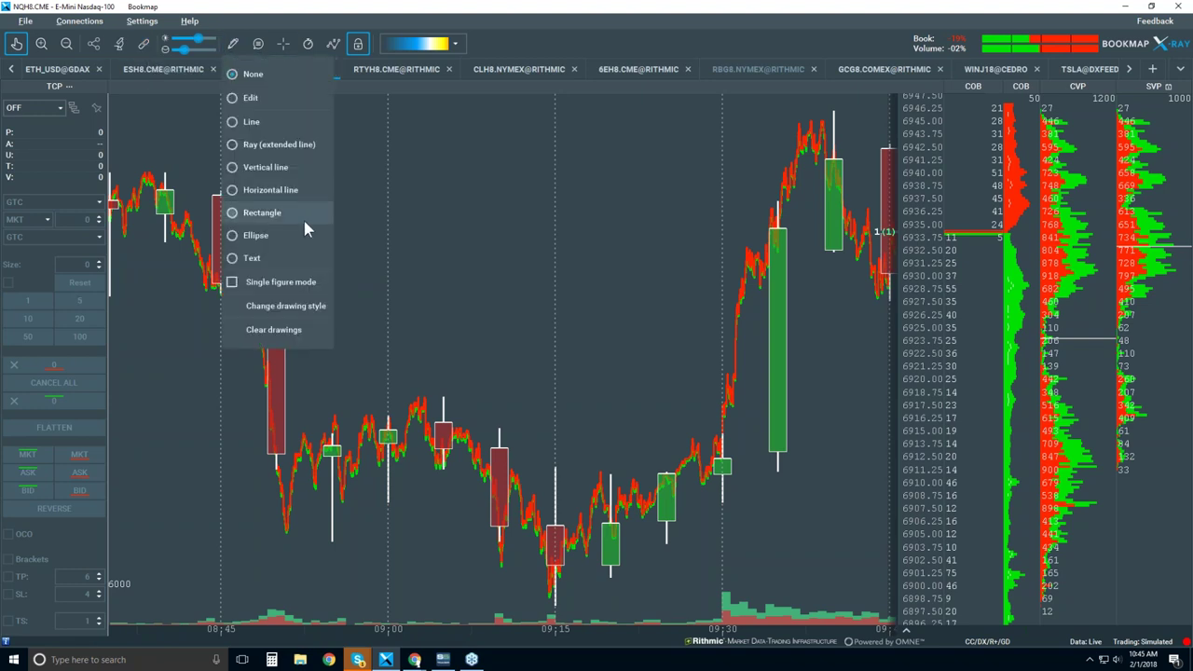
pyautogui.click(301, 212)
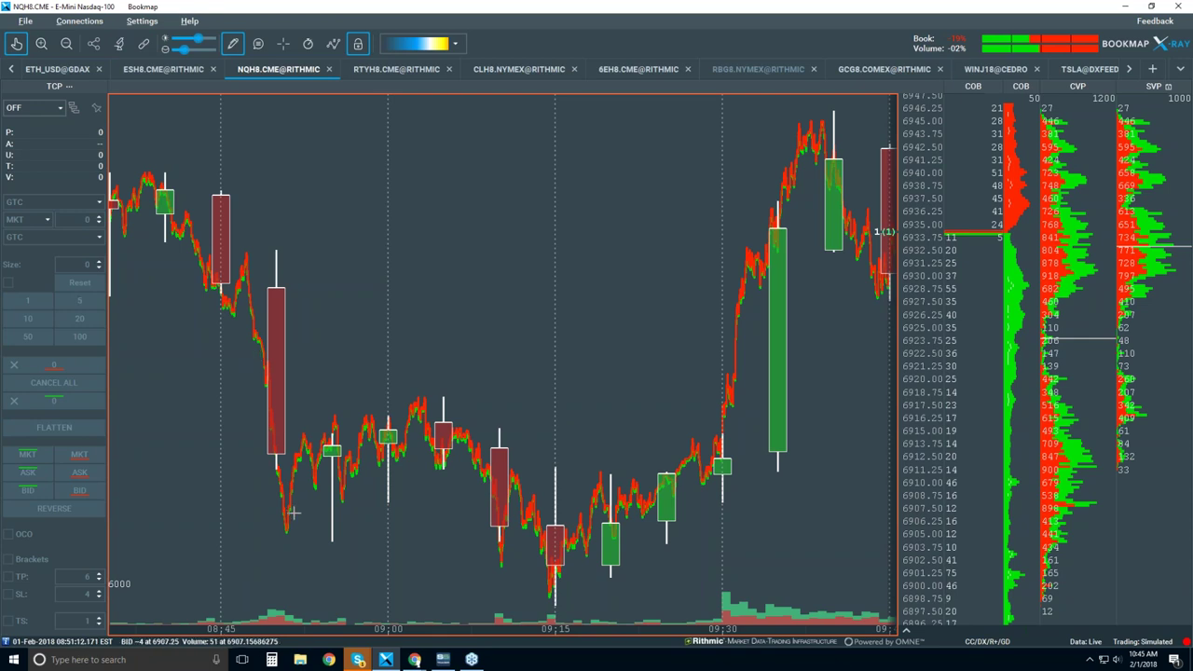
pyautogui.moveTo(270, 416)
pyautogui.mouseDown()
pyautogui.moveTo(514, 507)
pyautogui.moveTo(516, 480)
pyautogui.moveTo(552, 528)
pyautogui.mouseUp()
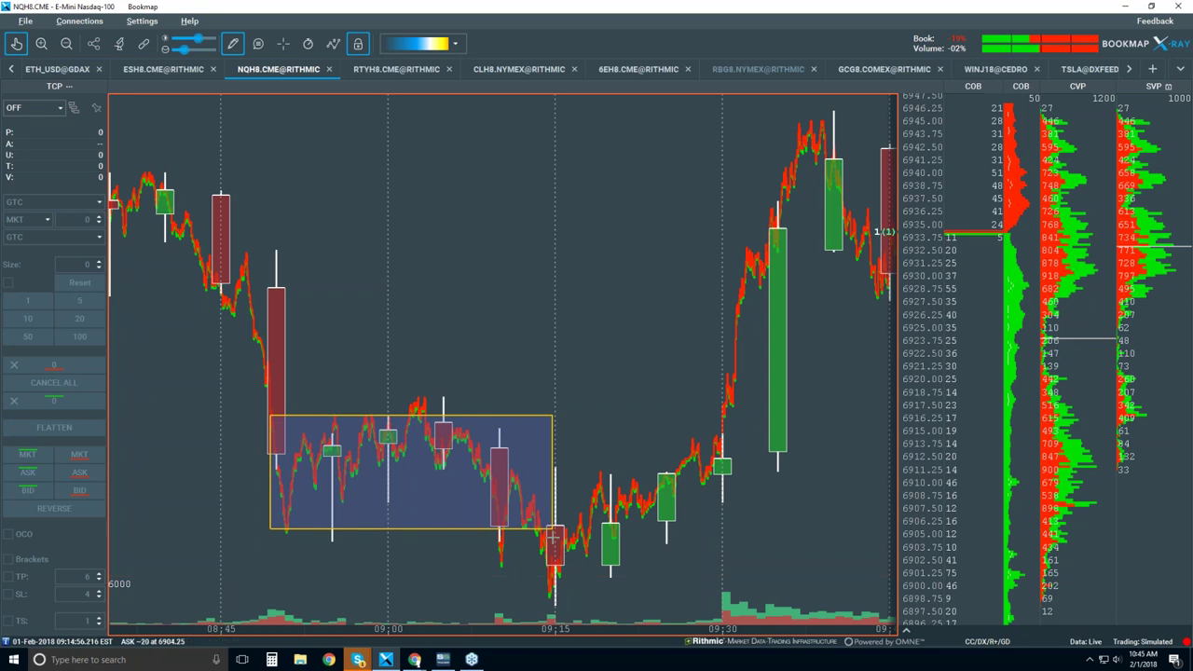
pyautogui.moveTo(539, 529); pyautogui.dragTo(690, 602)
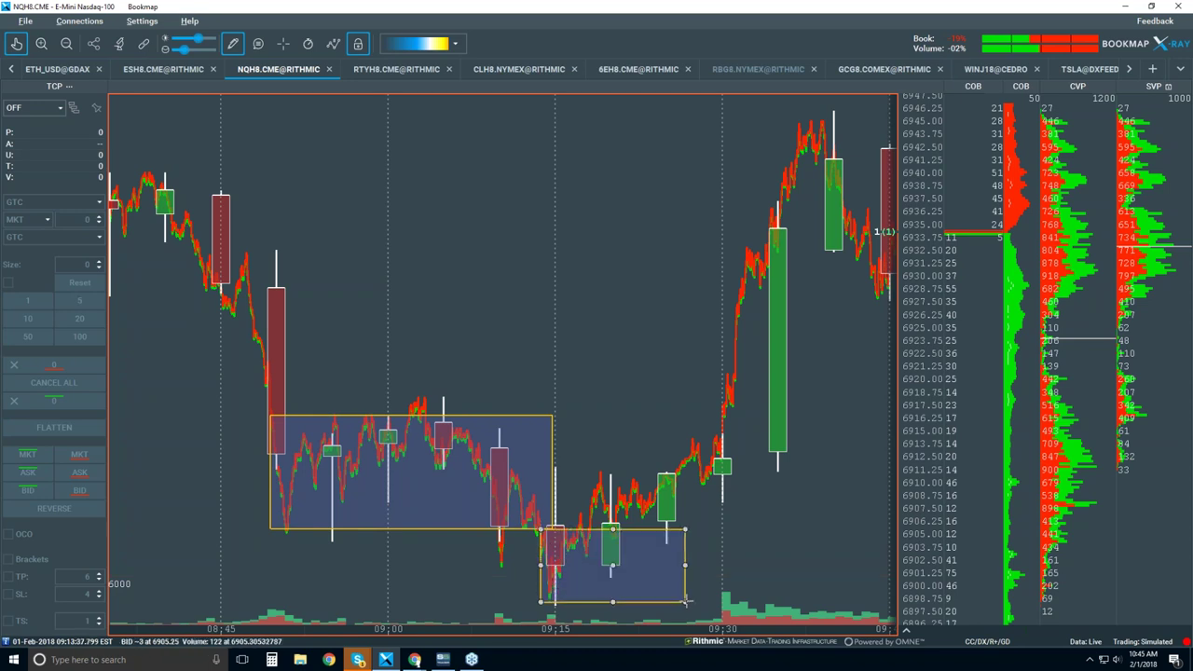
pyautogui.click(333, 43)
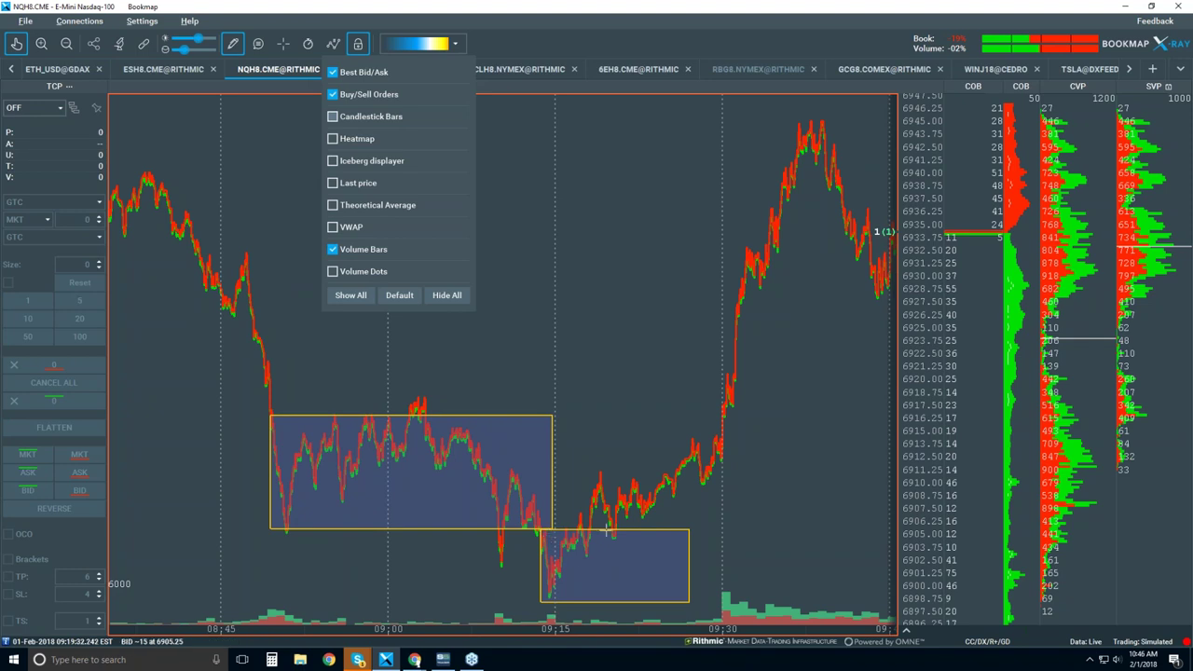
# Draw two small boxes marking the 09:15 dip and the 09:16–09:19 range after it.
pyautogui.scroll(5, 571, 563)
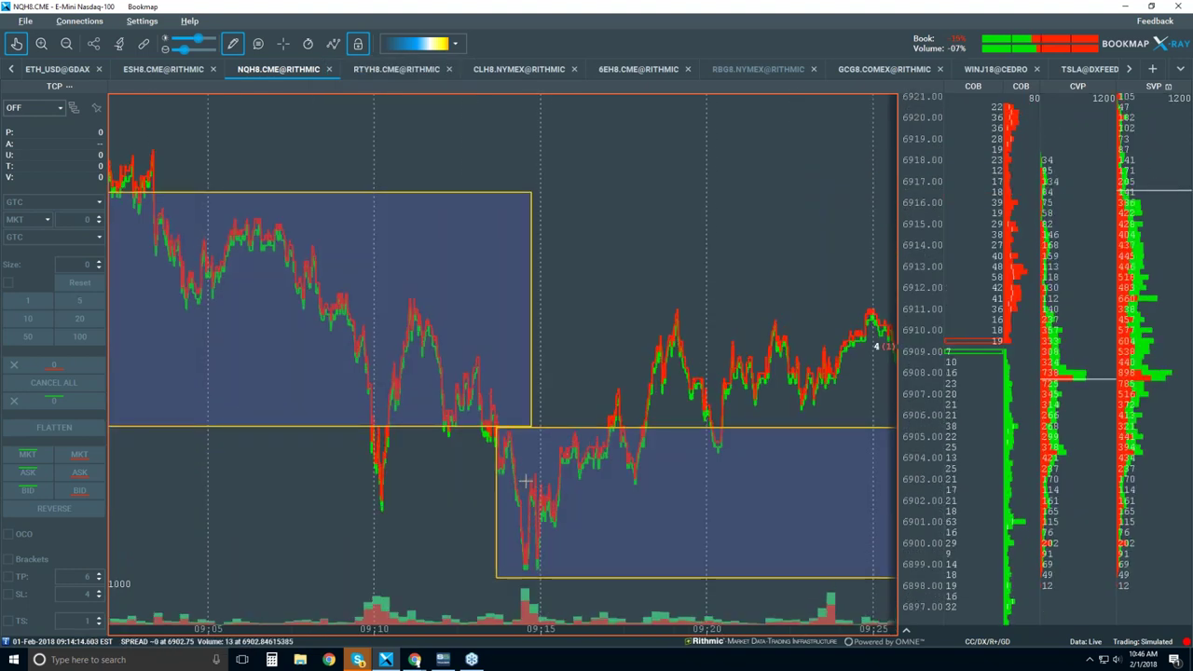
pyautogui.moveTo(520, 483); pyautogui.dragTo(575, 531)
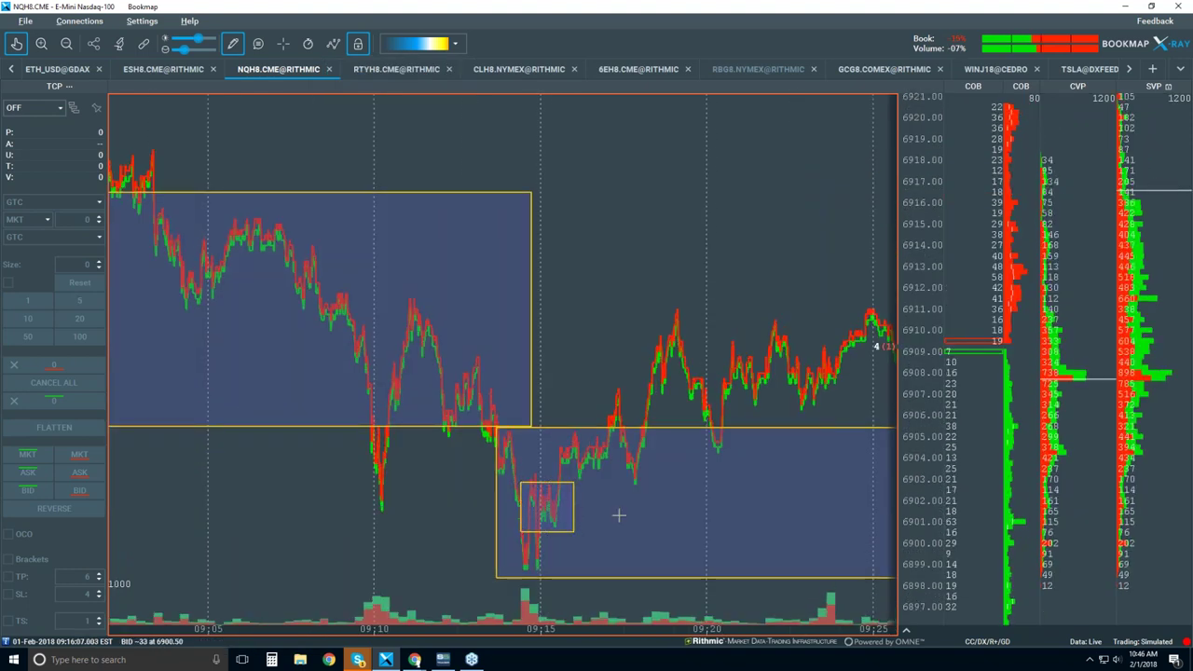
pyautogui.moveTo(549, 439)
pyautogui.mouseDown()
pyautogui.moveTo(685, 488)
pyautogui.moveTo(655, 482)
pyautogui.mouseUp()
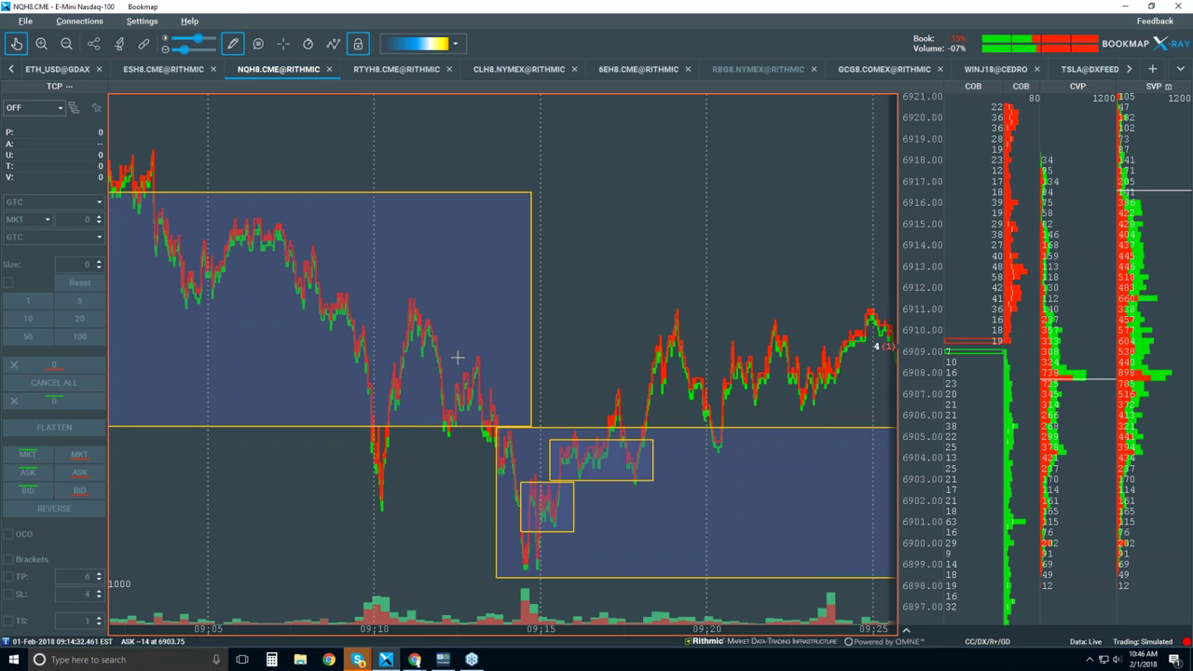
# Exit drawing mode and zoom the chart out to show trading up to 09:30.
pyautogui.click(232, 43)
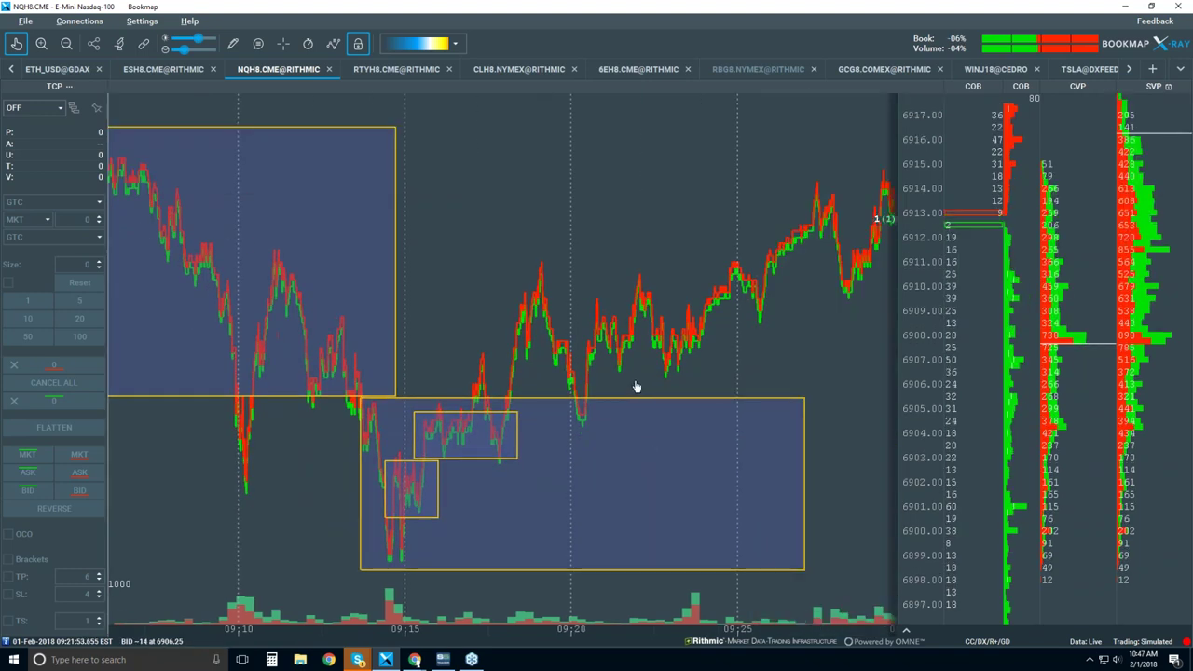
pyautogui.scroll(-3, 637, 386)
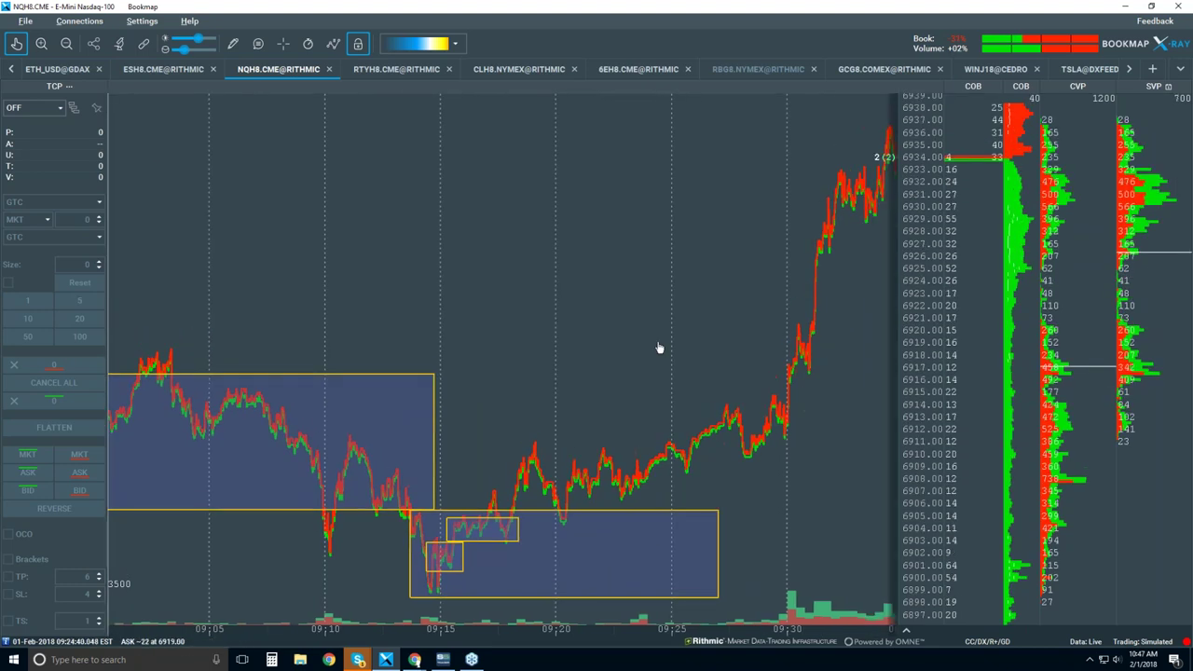
pyautogui.click(334, 44)
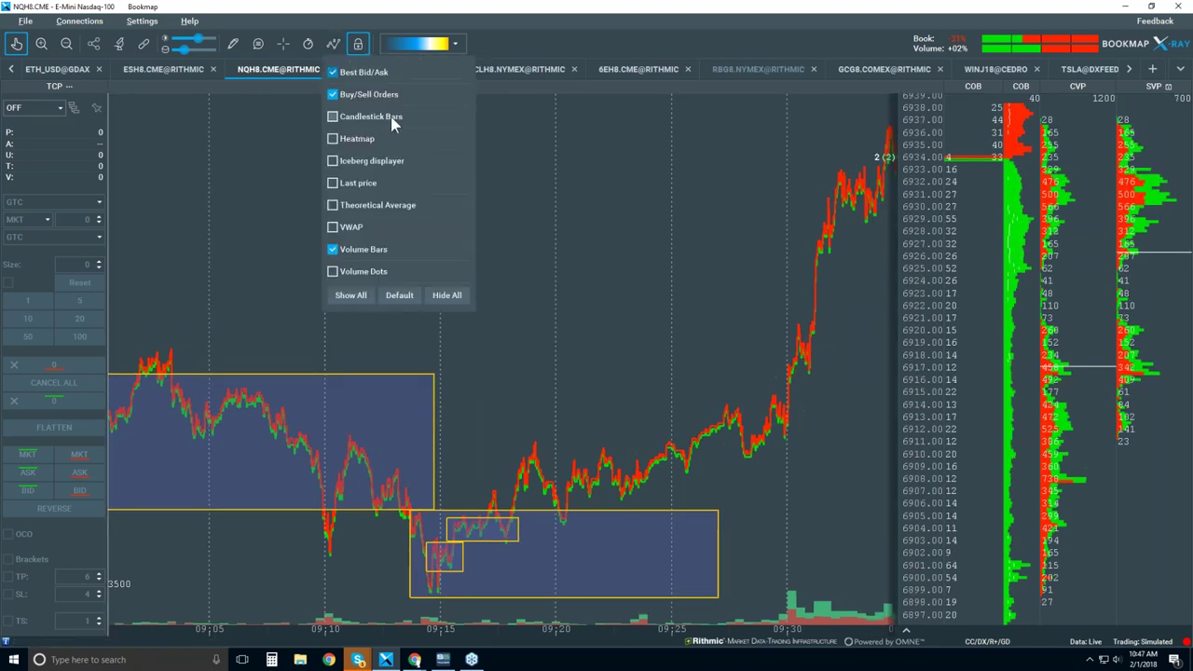
# Turn Candlestick Bars back on over the NQH8 price chart.
pyautogui.click(459, 118)
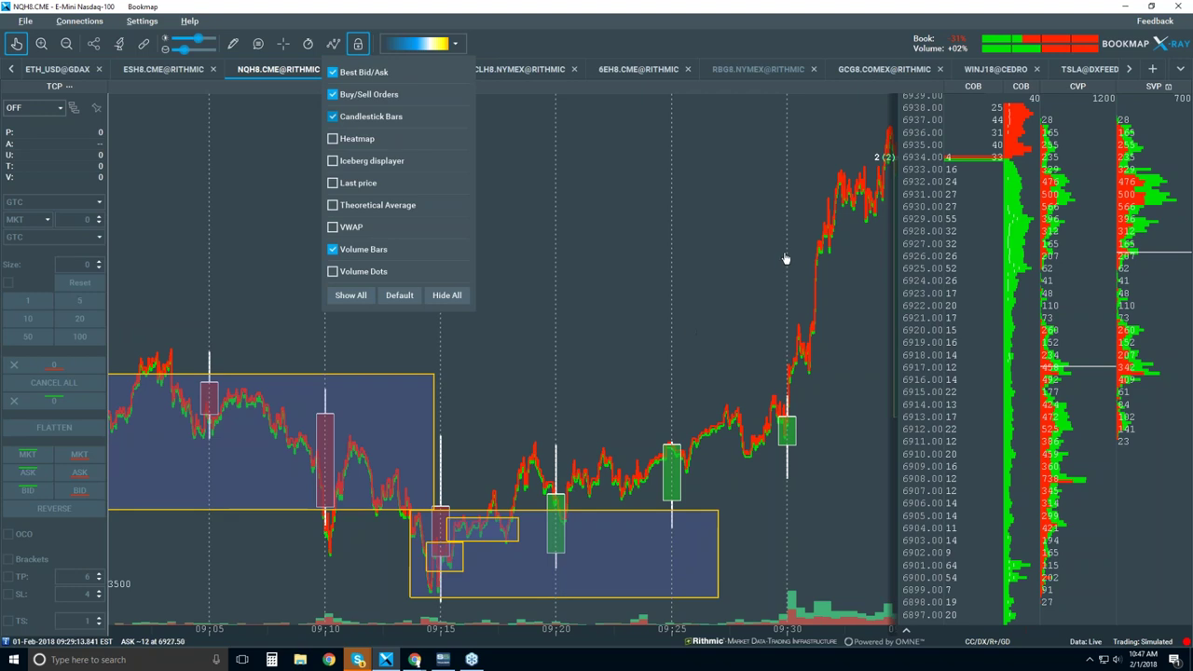
pyautogui.click(732, 258)
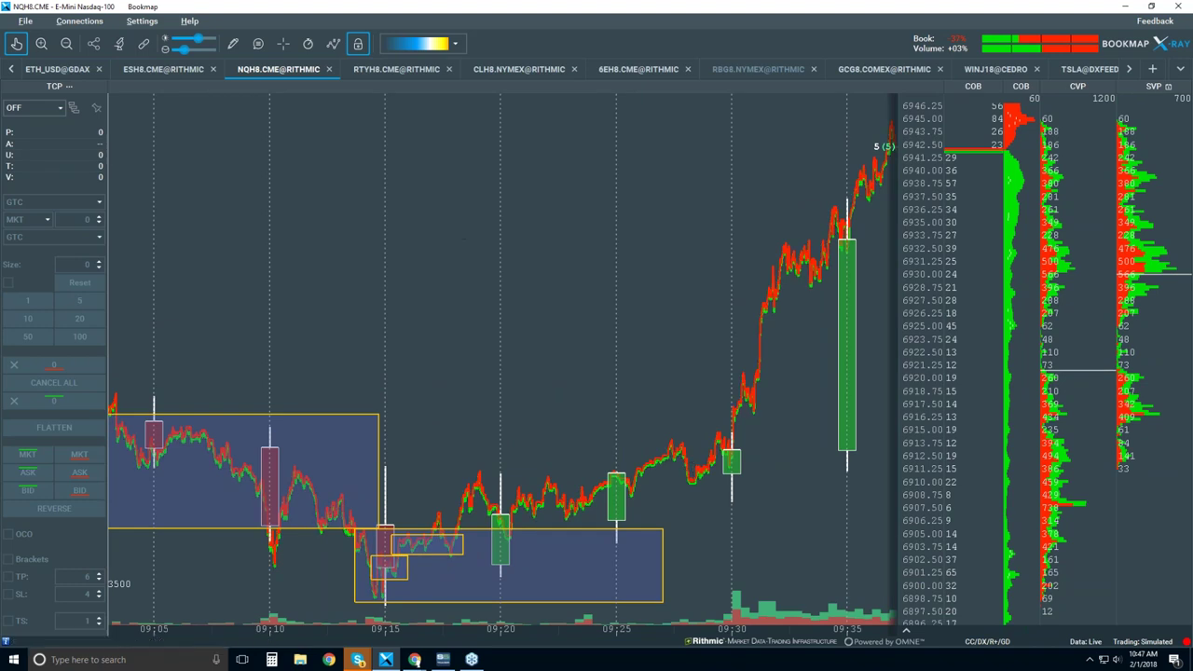
pyautogui.click(333, 45)
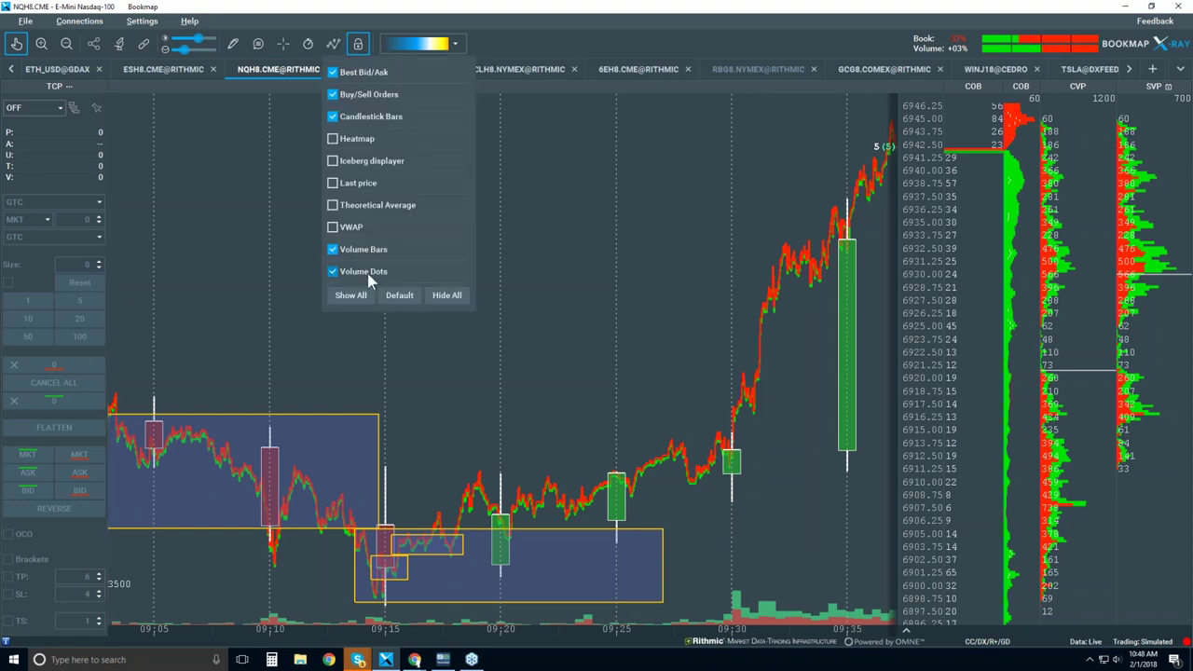
# Enable Volume Dots and zoom in on the climb from 6899 to about 6912.
pyautogui.click(565, 336)
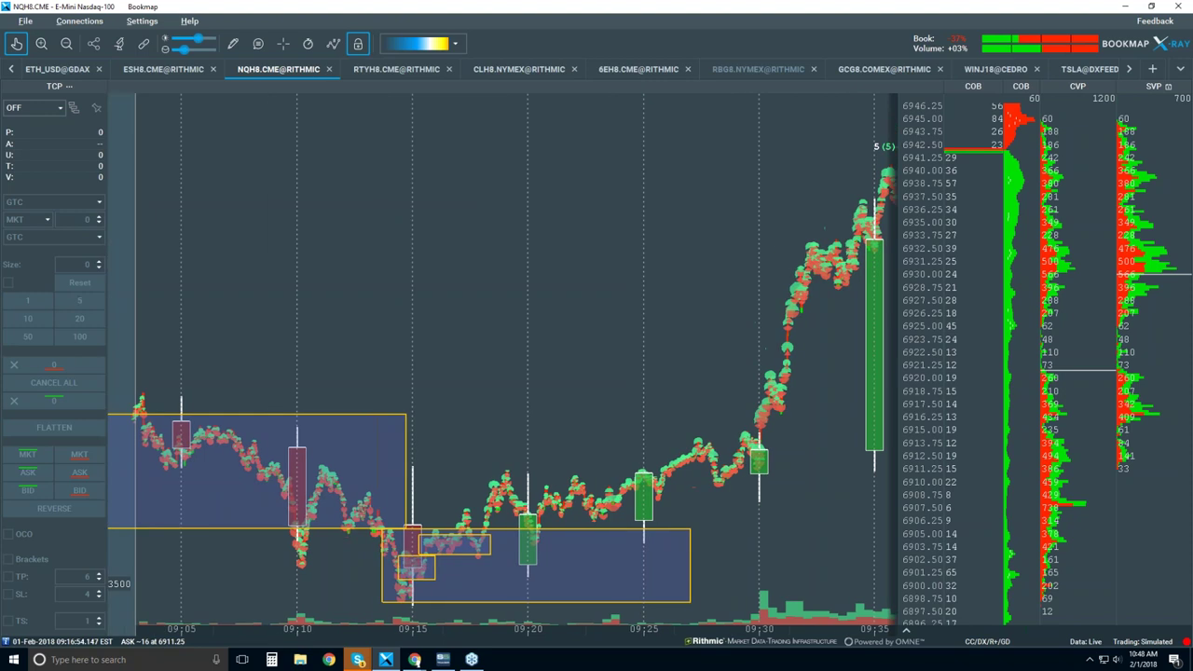
pyautogui.scroll(5, 581, 345)
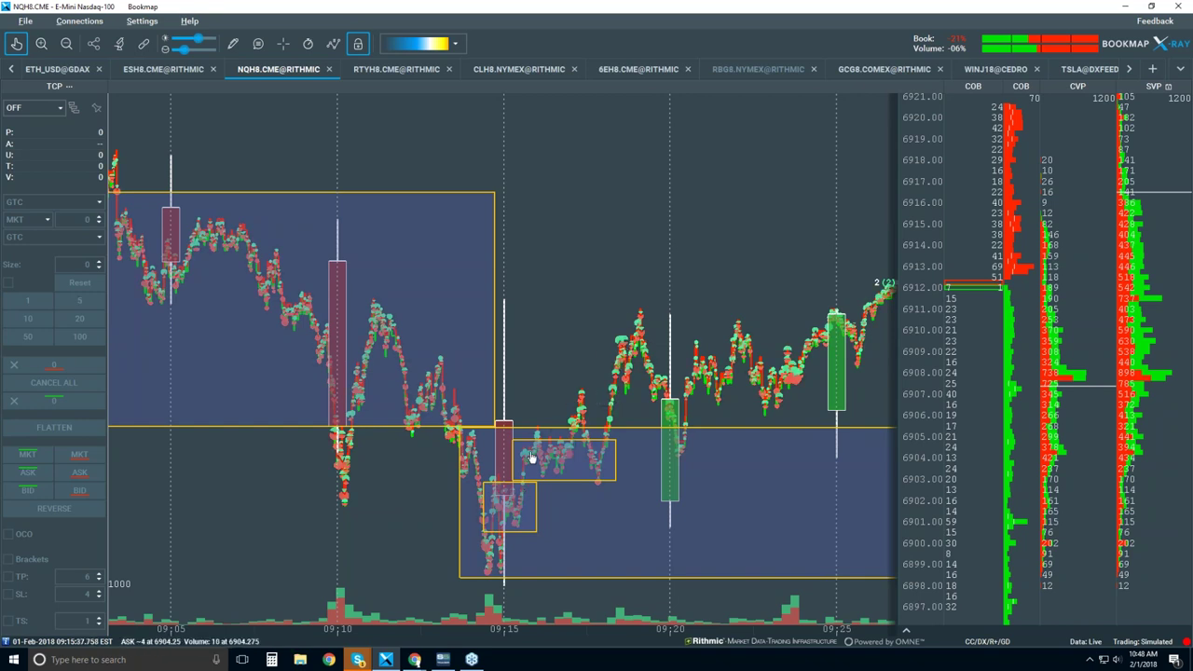
# Clear all drawings from the instrument and hide the Candlestick Bars layer.
pyautogui.click(232, 44)
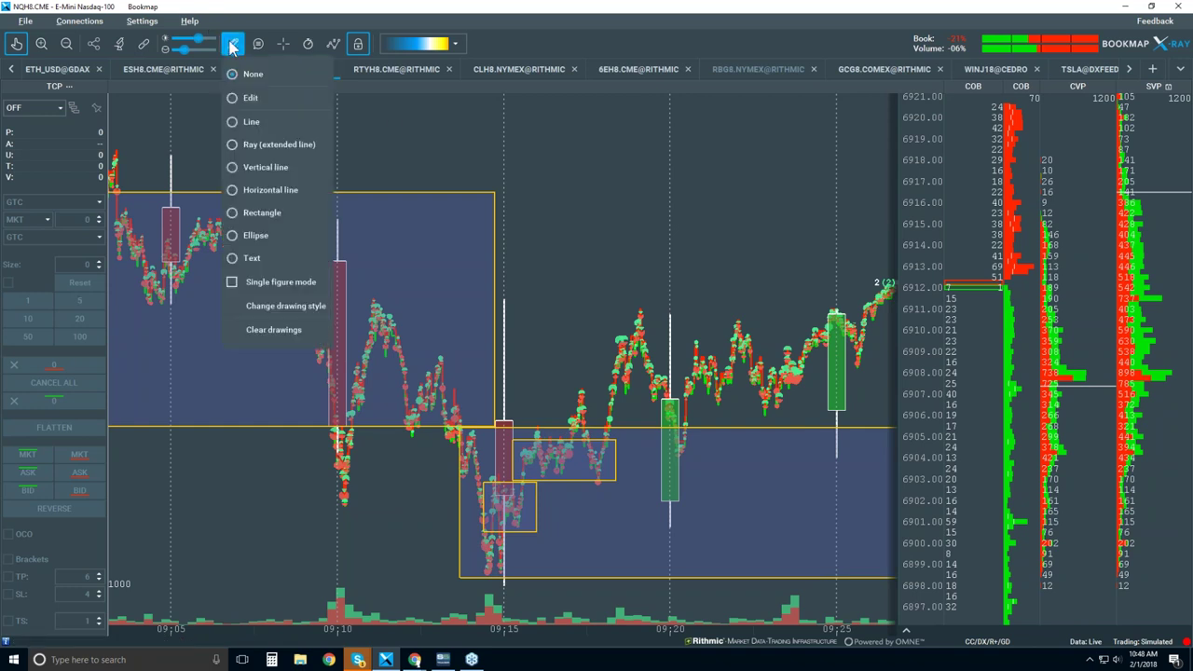
pyautogui.click(297, 331)
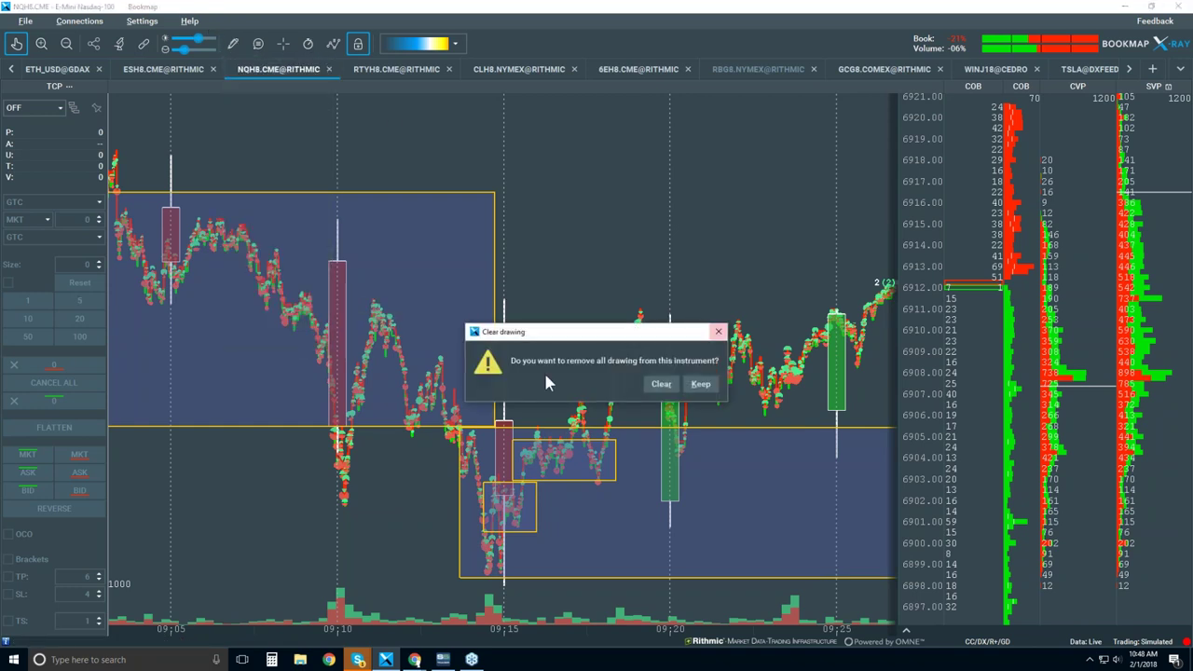
pyautogui.click(661, 385)
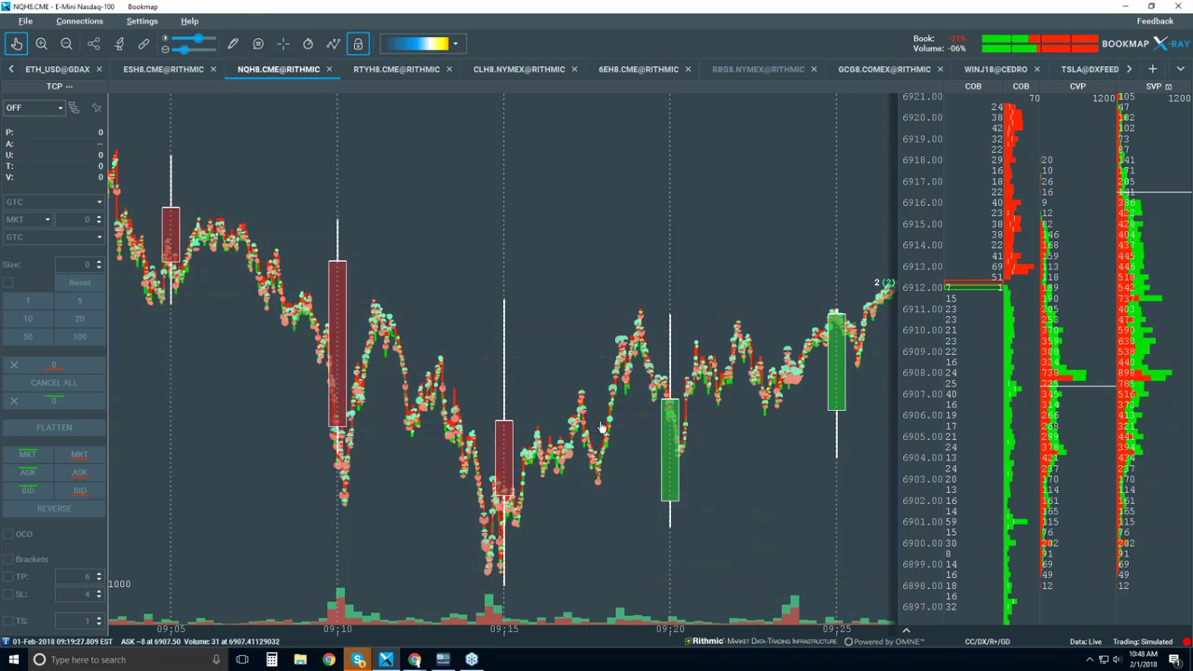
pyautogui.click(334, 44)
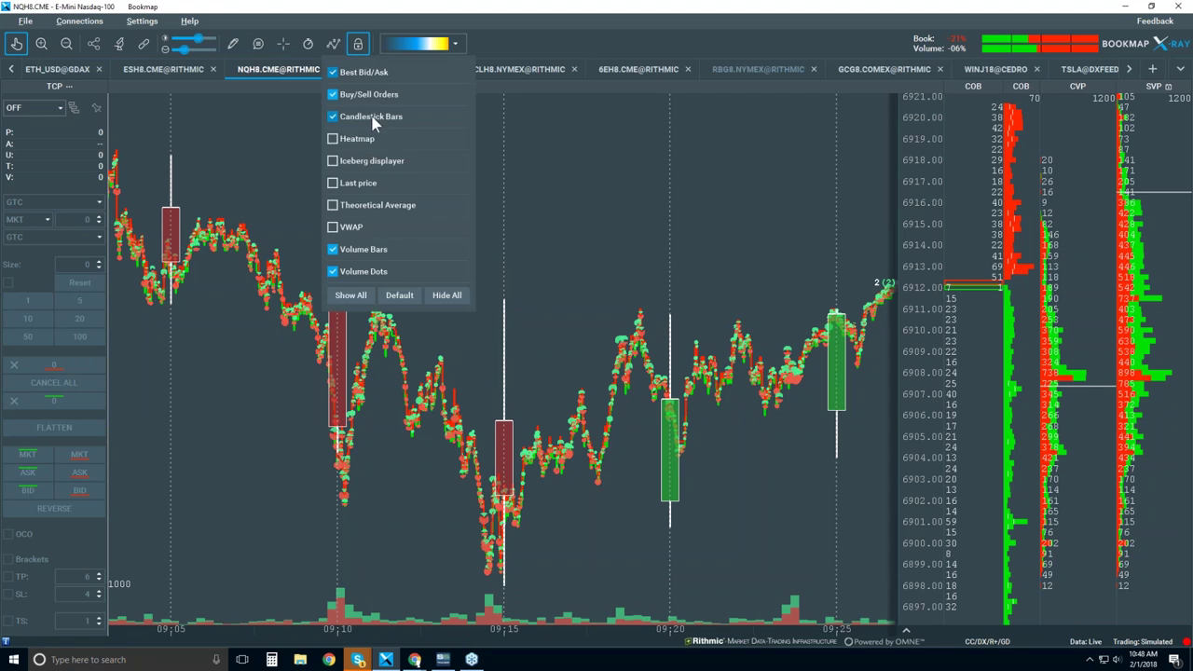
pyautogui.click(632, 256)
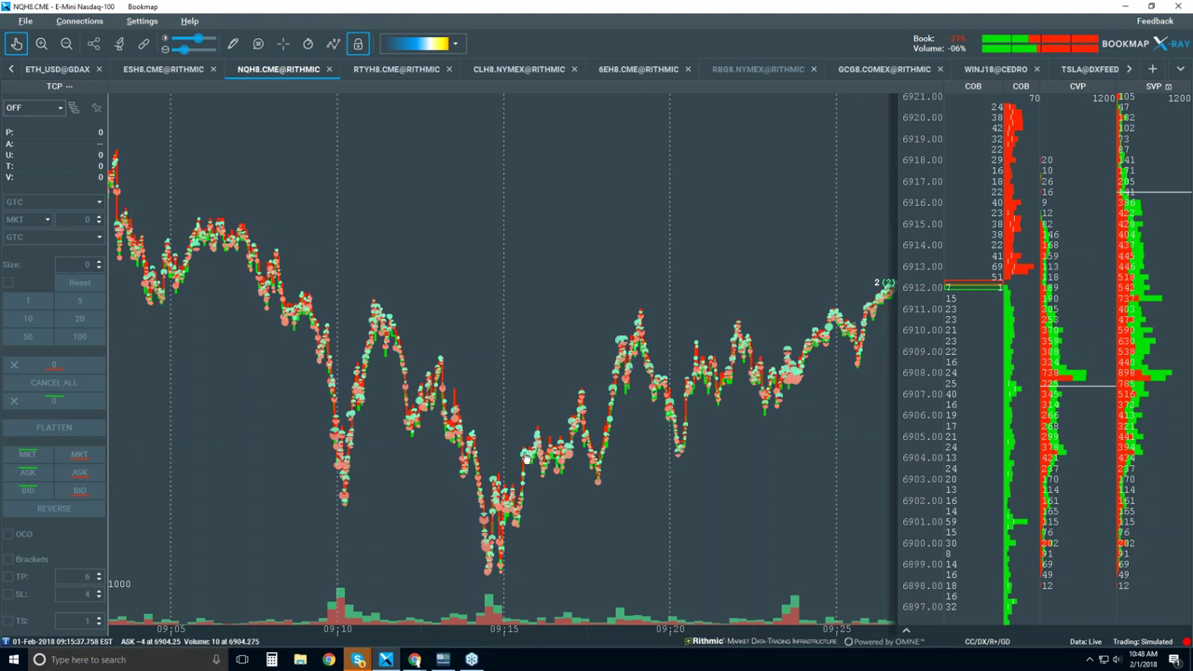
# Zoom the time axis until the chart spans roughly 09:05 to 09:27.
pyautogui.scroll(5, 524, 458)
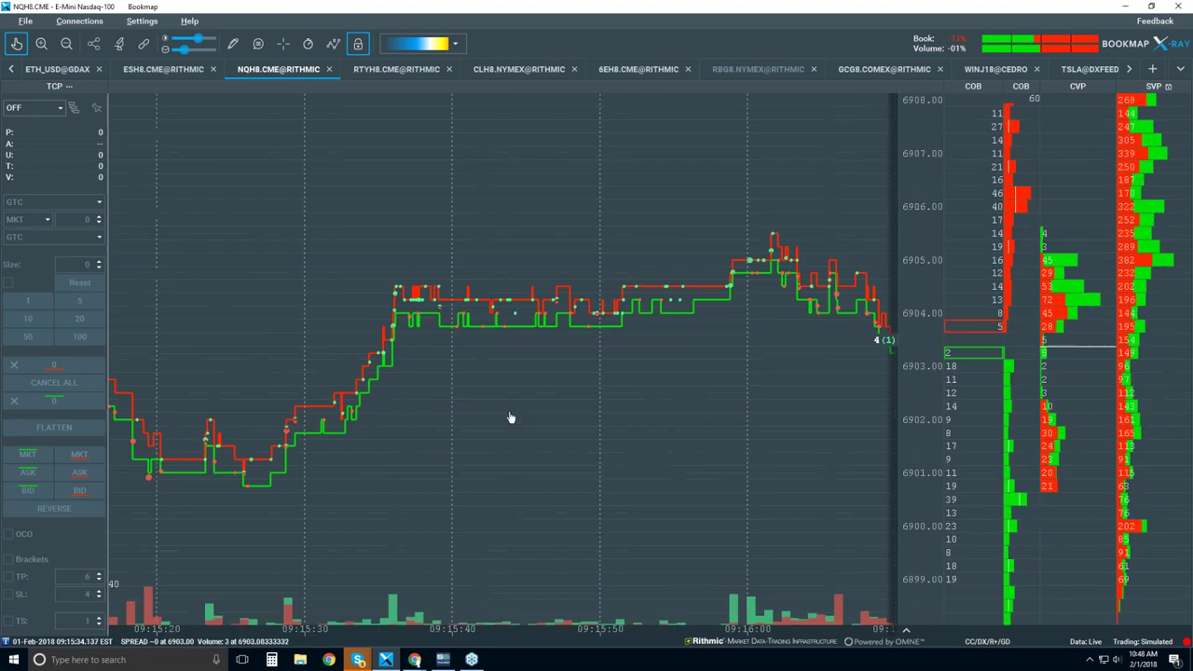
pyautogui.scroll(2, 525, 375)
pyautogui.scroll(2, 473, 353)
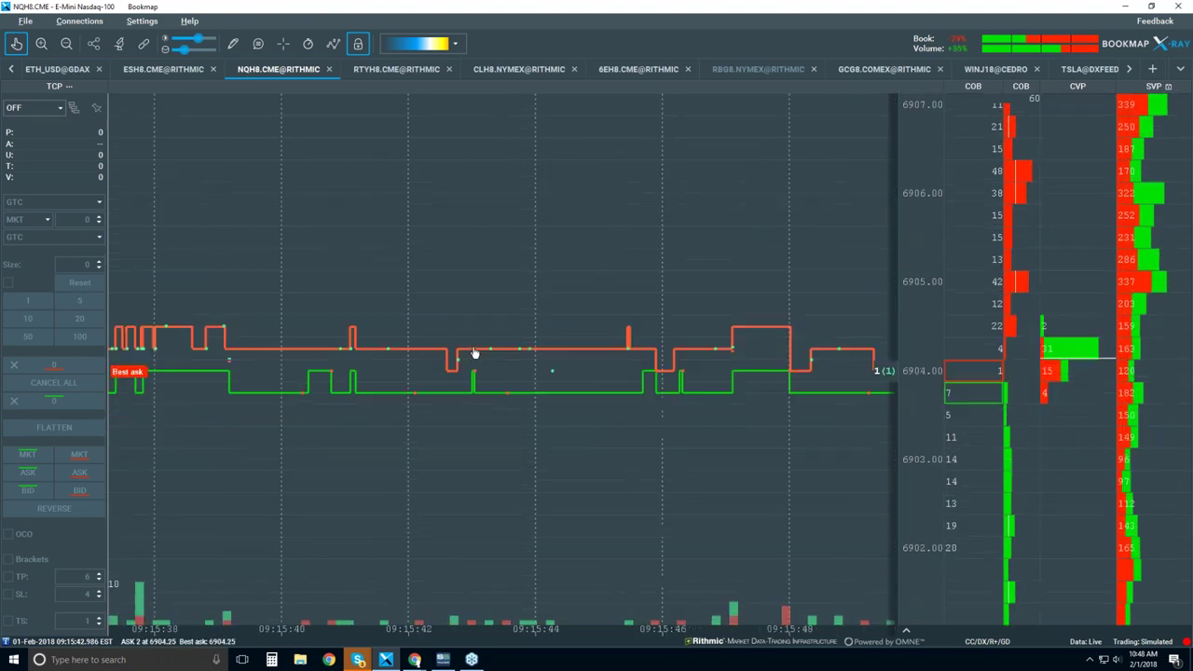
pyautogui.scroll(1, 493, 464)
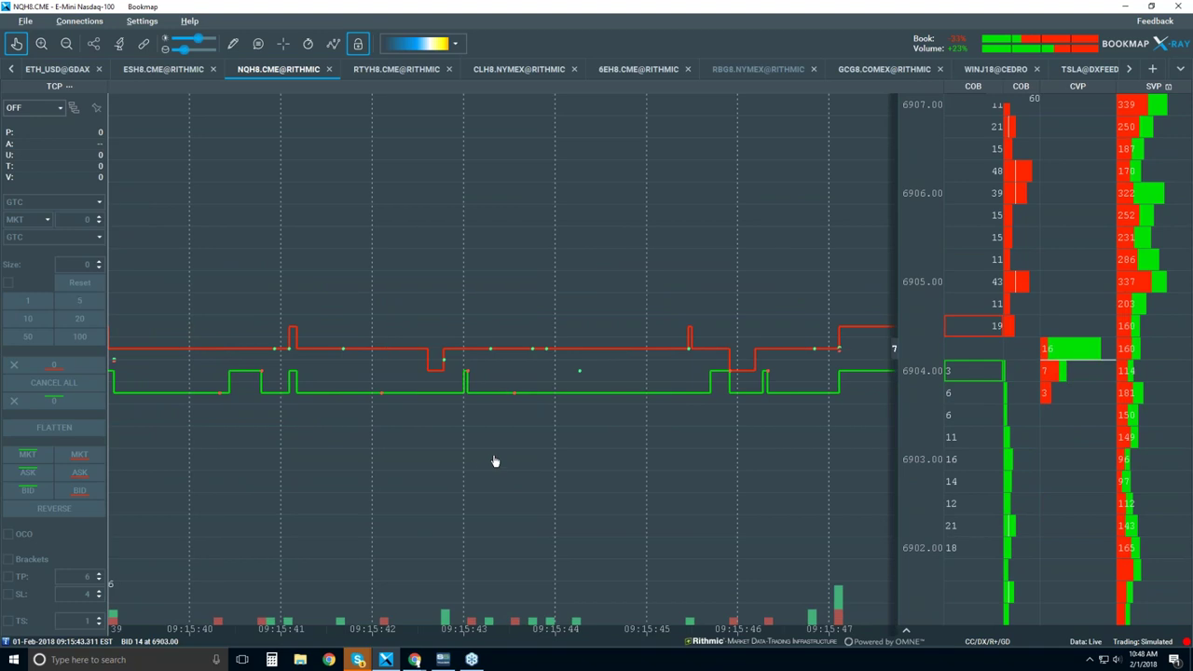
pyautogui.scroll(2, 495, 461)
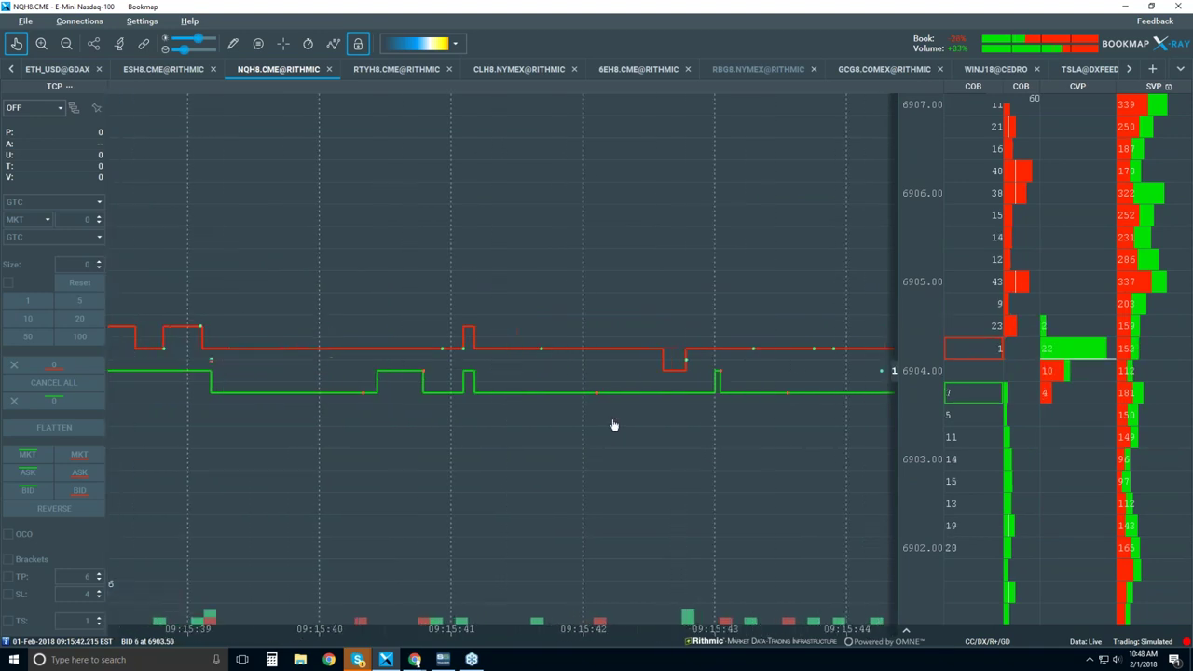
pyautogui.scroll(1, 614, 425)
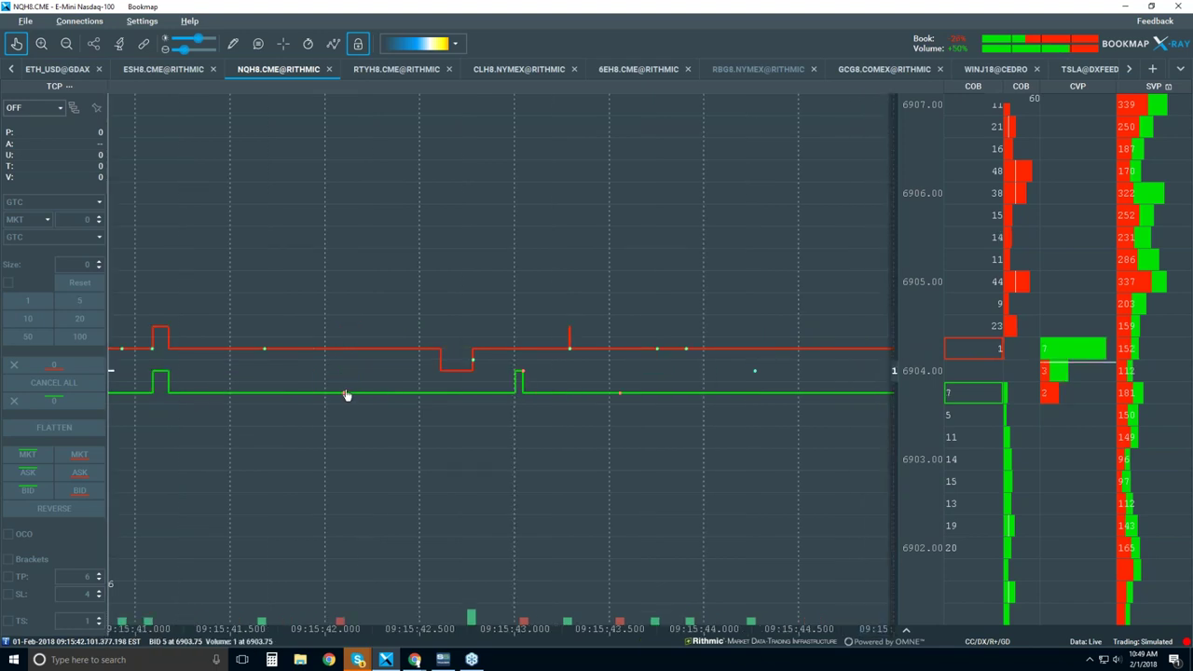
pyautogui.scroll(-3, 502, 349)
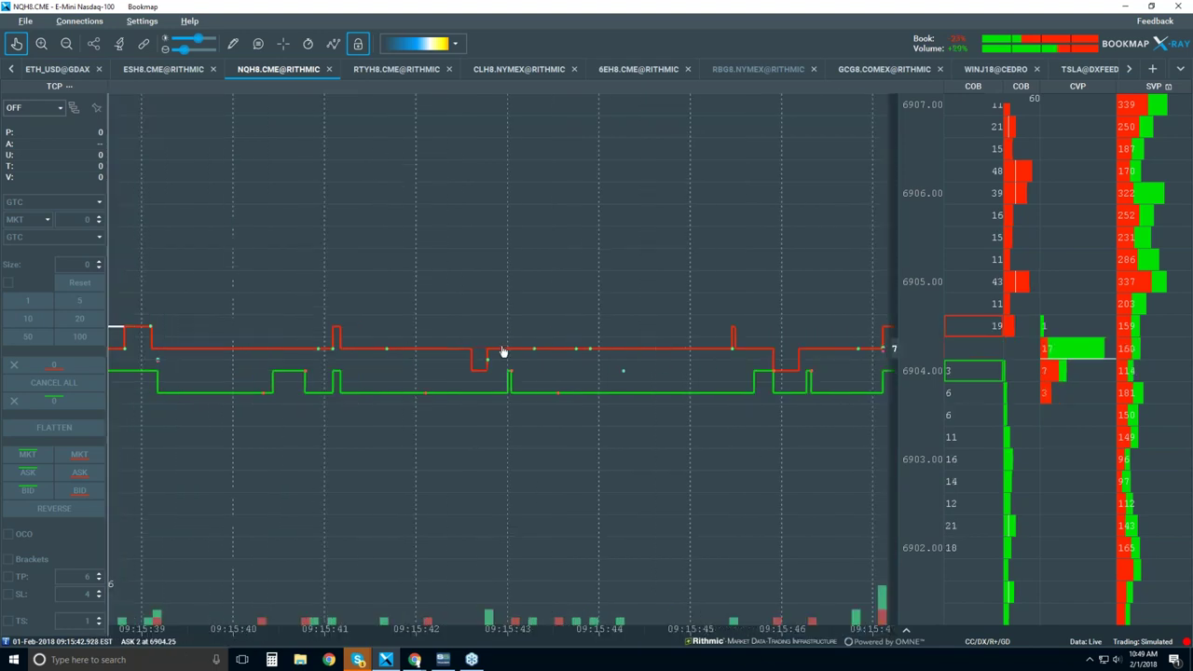
pyautogui.scroll(-5, 502, 349)
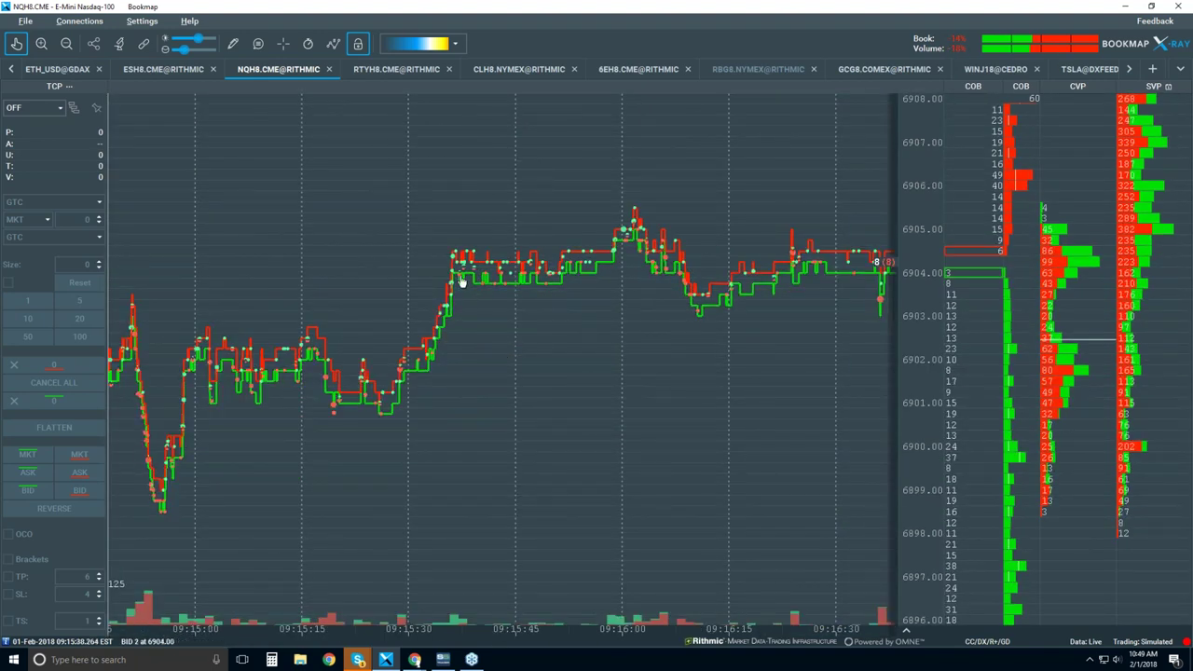
pyautogui.scroll(3, 460, 272)
pyautogui.scroll(5, 461, 269)
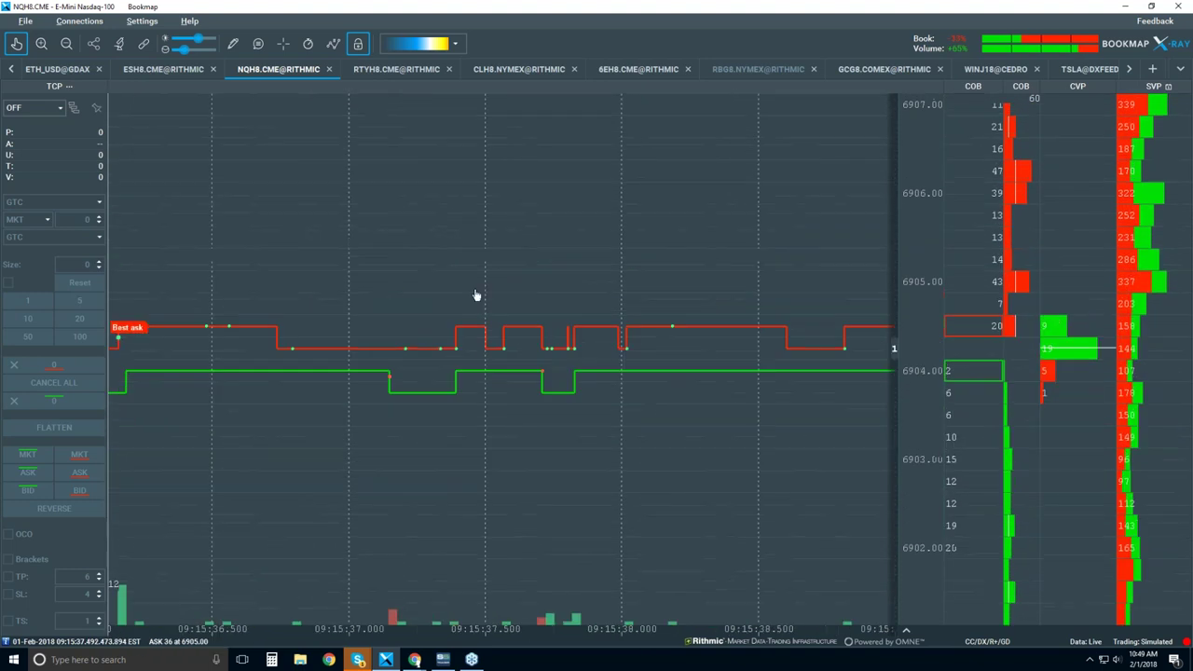
pyautogui.scroll(5, 467, 361)
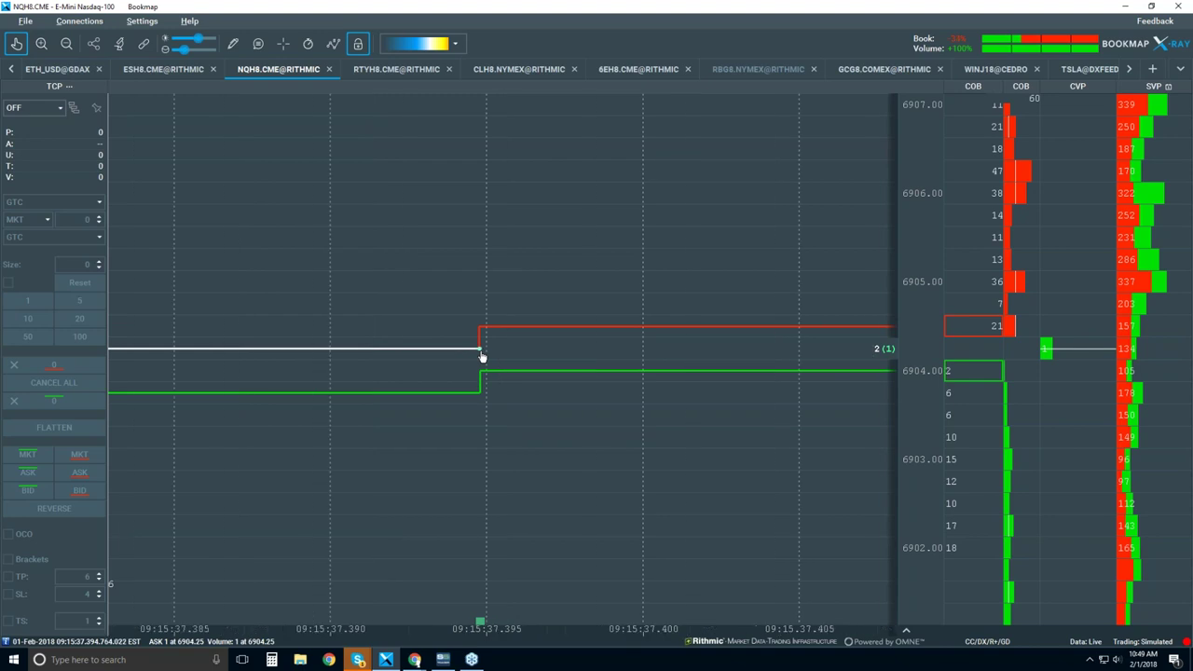
pyautogui.scroll(-5, 482, 357)
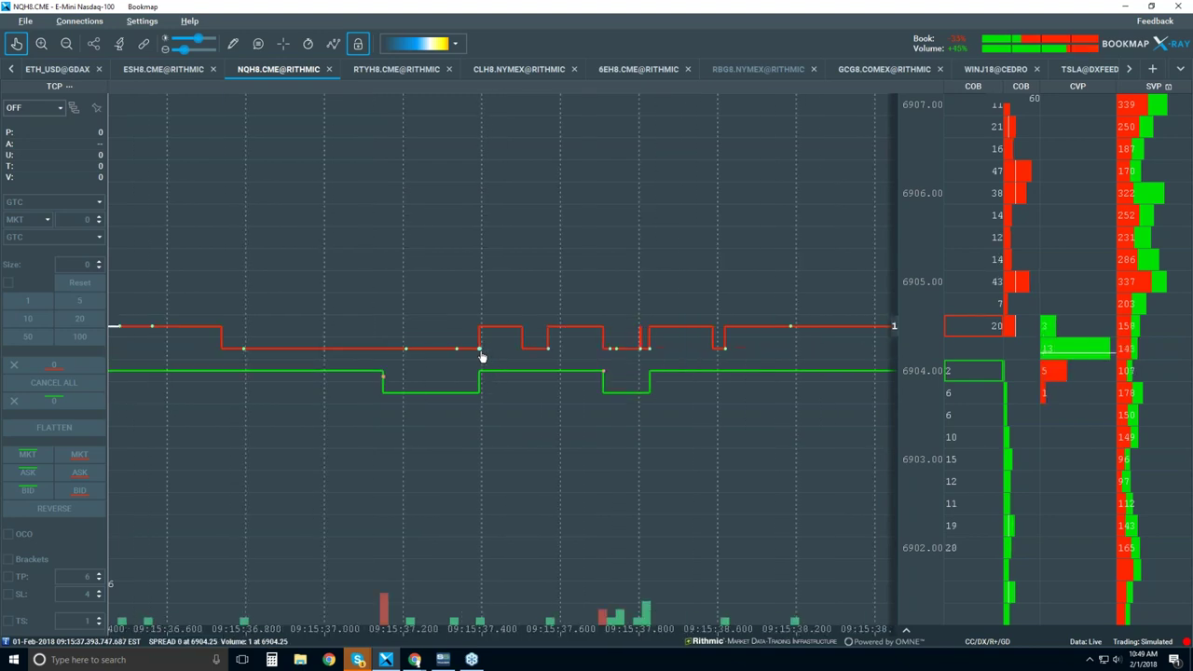
pyautogui.scroll(-5, 482, 357)
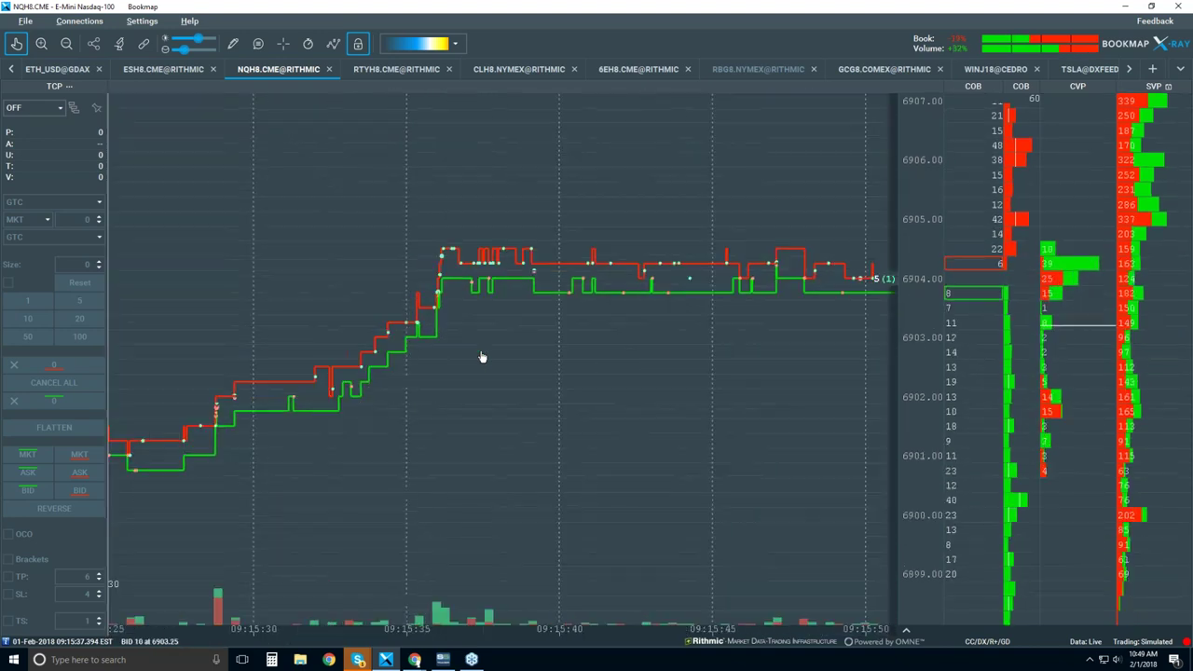
pyautogui.scroll(-5, 482, 357)
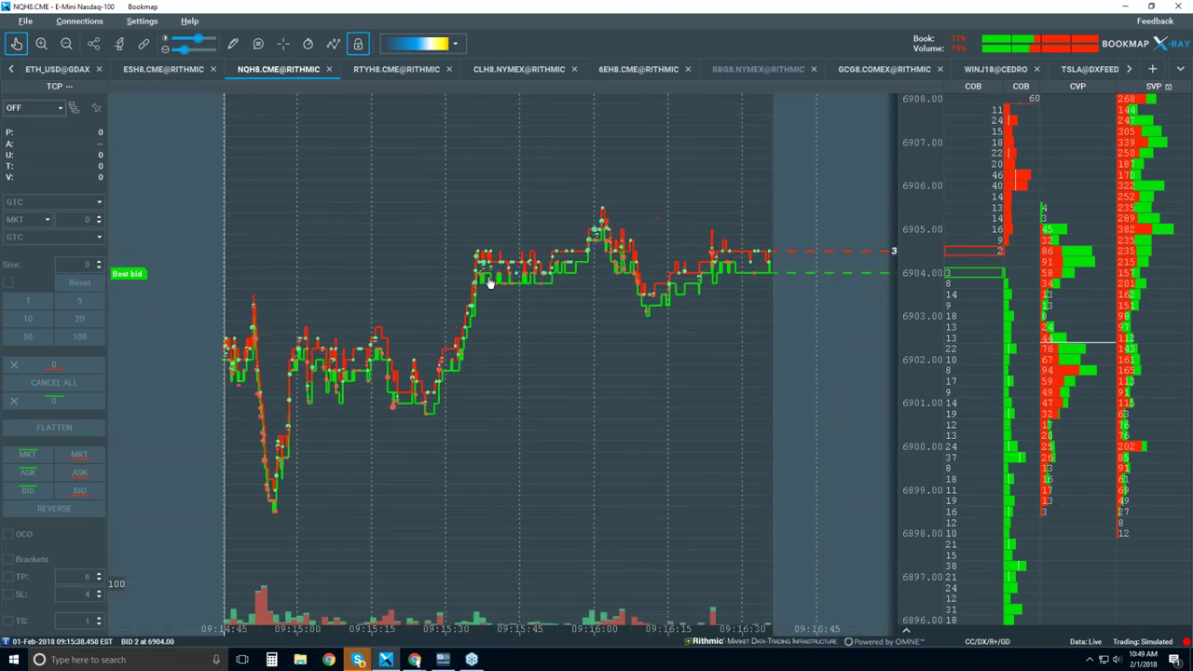
pyautogui.scroll(-5, 485, 299)
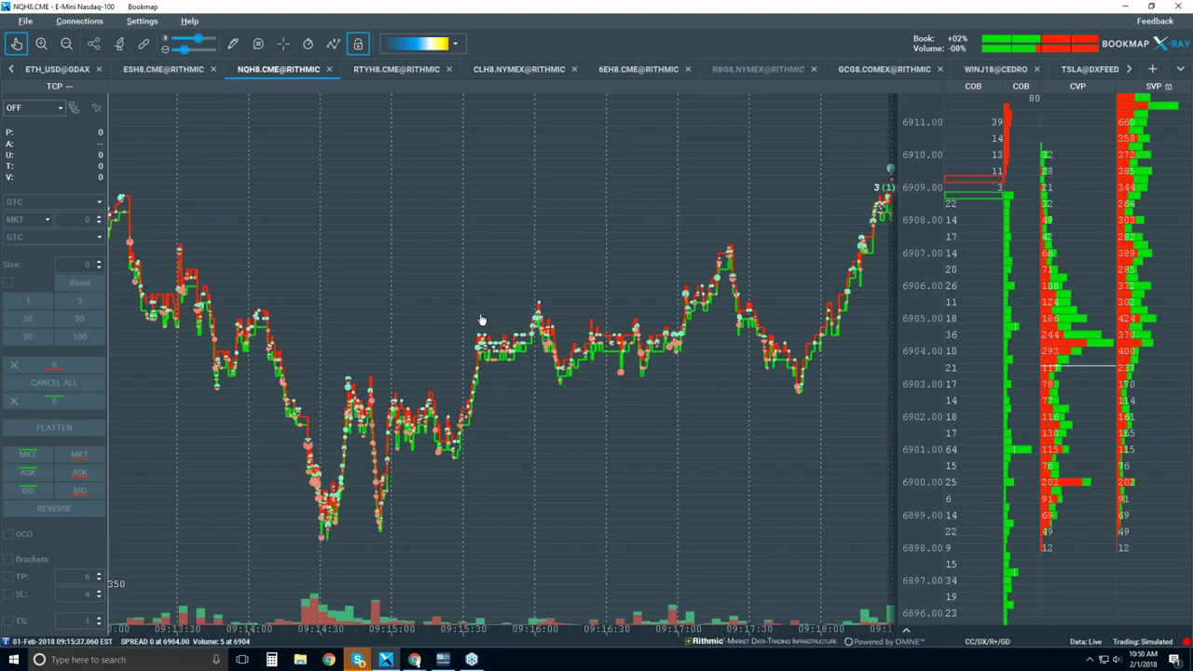
pyautogui.scroll(-5, 482, 320)
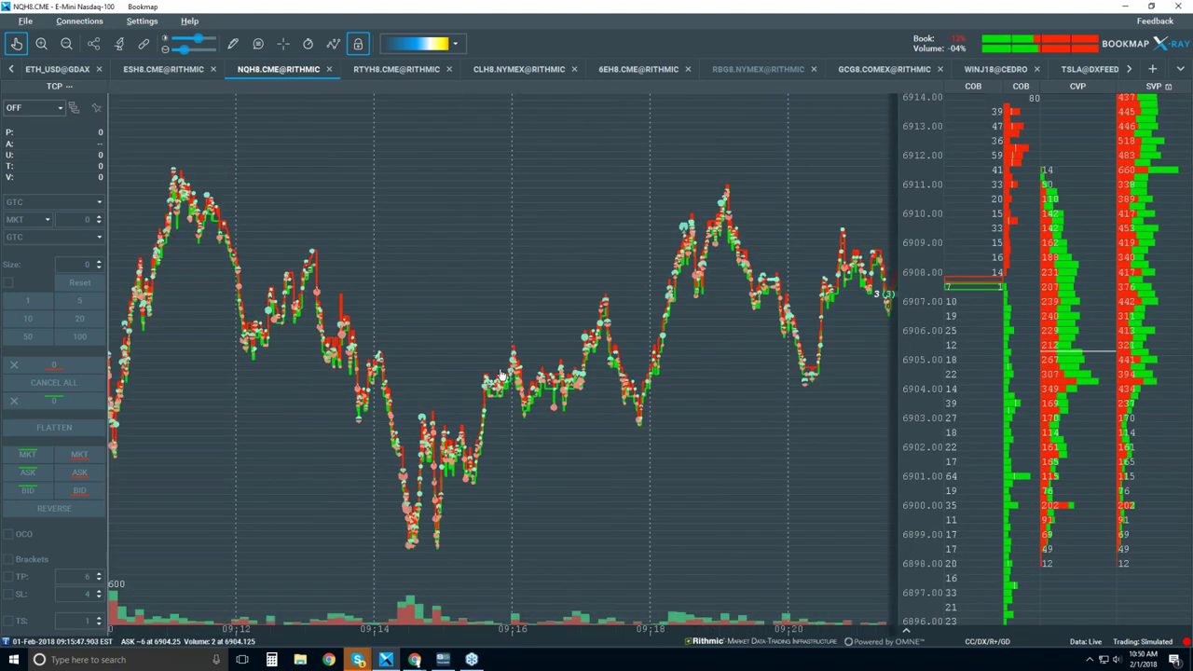
pyautogui.scroll(-5, 500, 424)
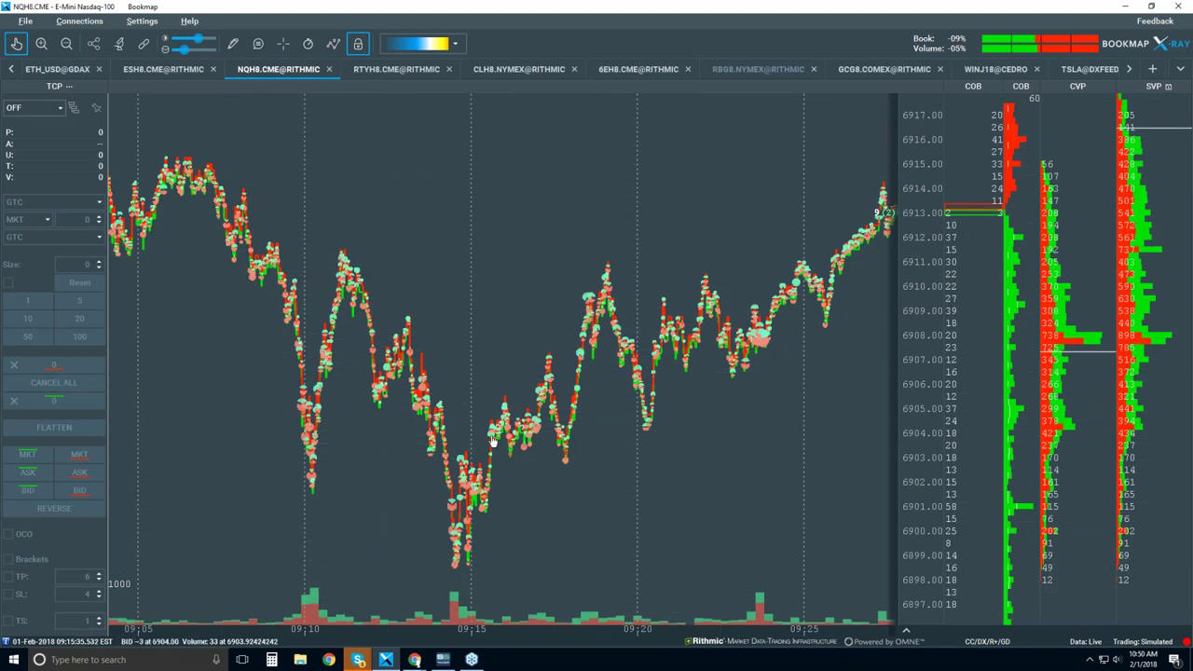
# Enlarge the volume dots and zoom out to about 08:50–09:37, showing the rally to 6945.
pyautogui.click(188, 49)
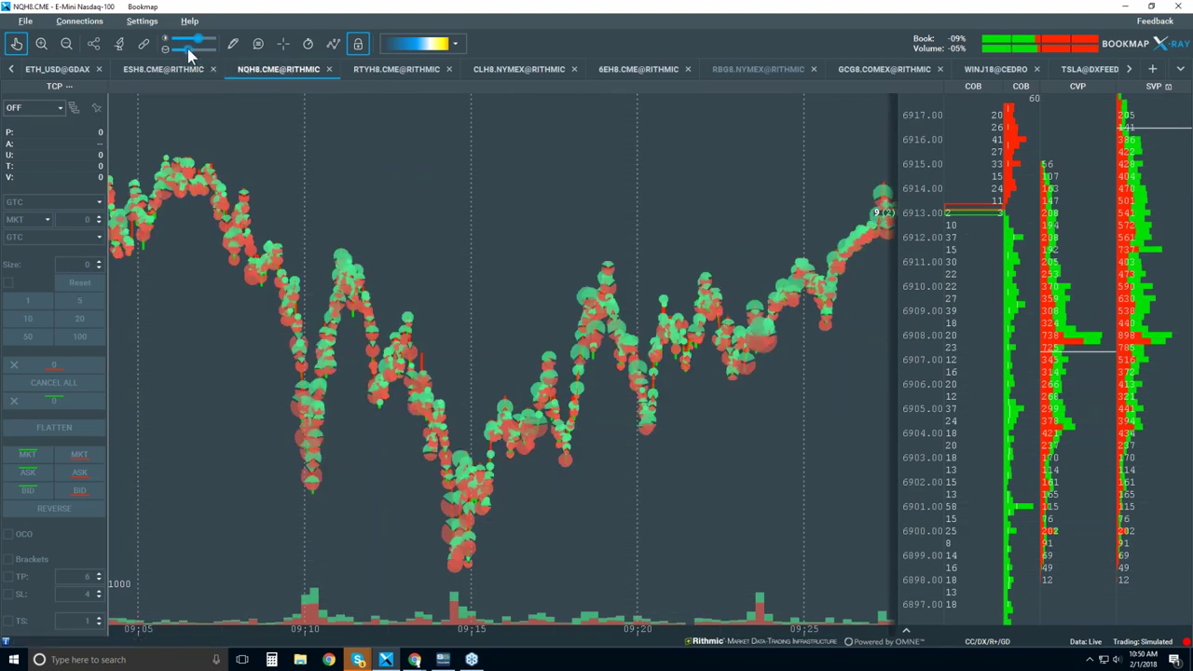
pyautogui.moveTo(188, 48); pyautogui.dragTo(185, 48)
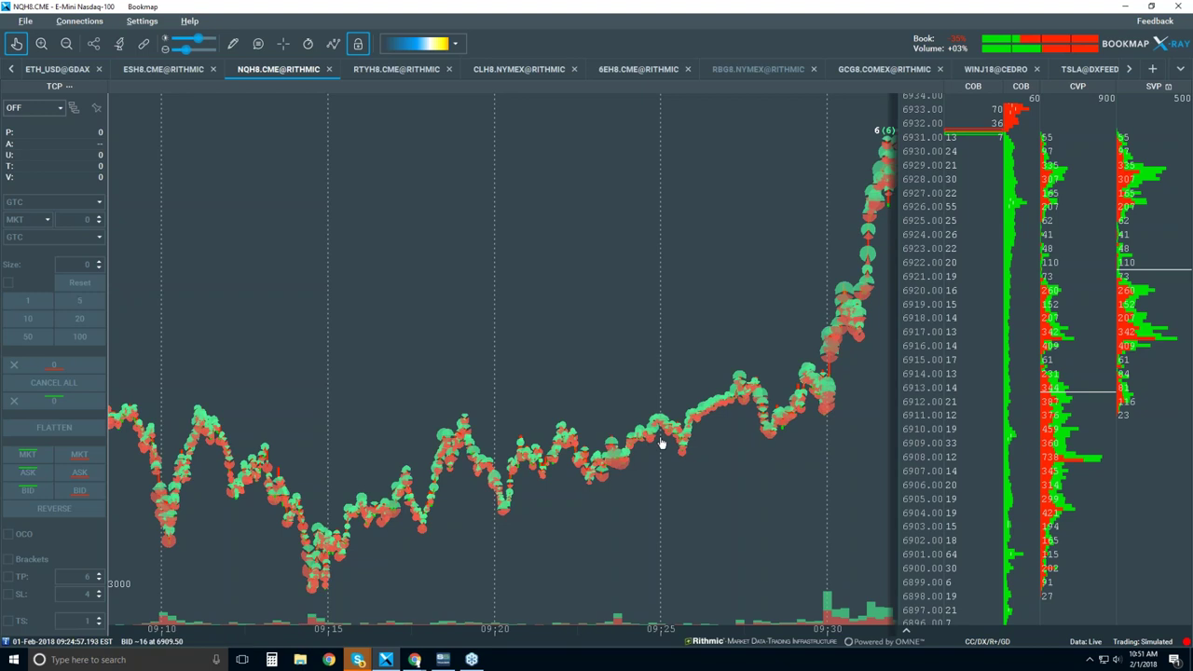
pyautogui.scroll(-2, 660, 444)
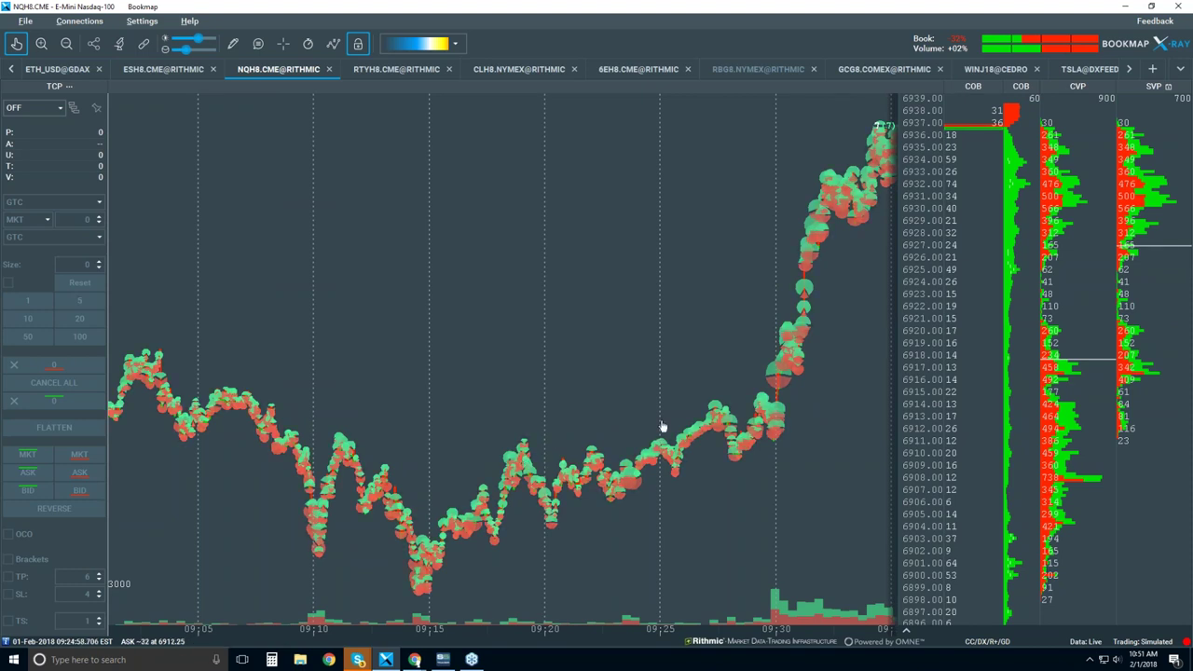
pyautogui.scroll(-2, 706, 362)
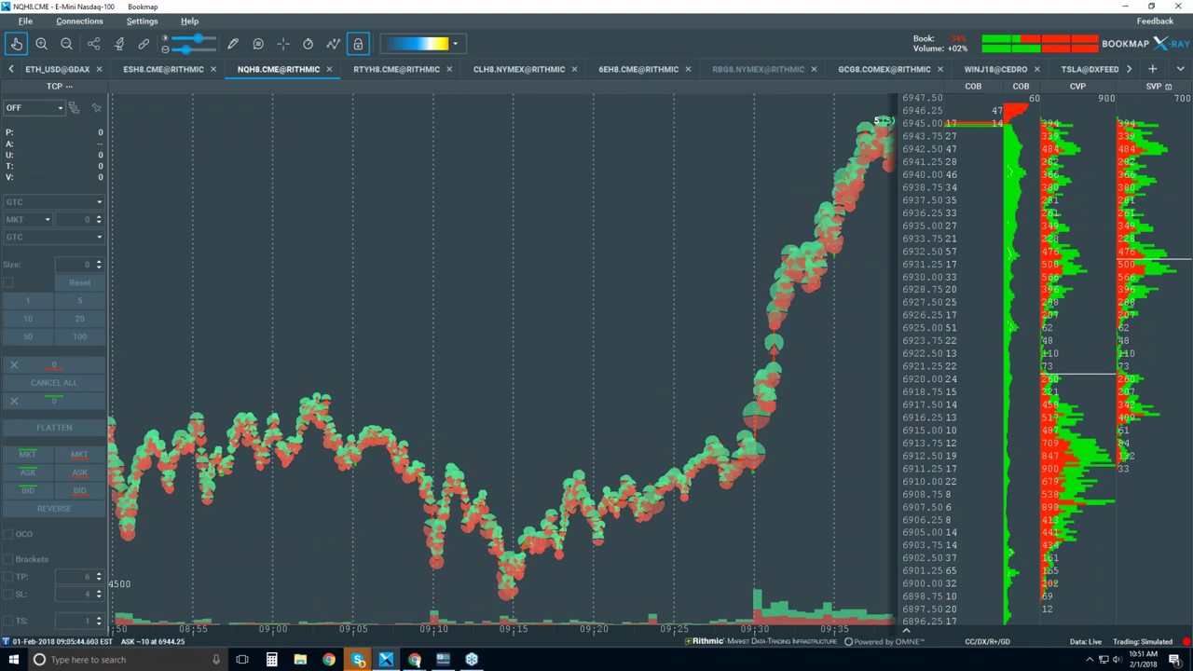
# Enable the Heatmap layer and zoom in on roughly 09:09–09:32, prices 6896–6932.
pyautogui.click(333, 44)
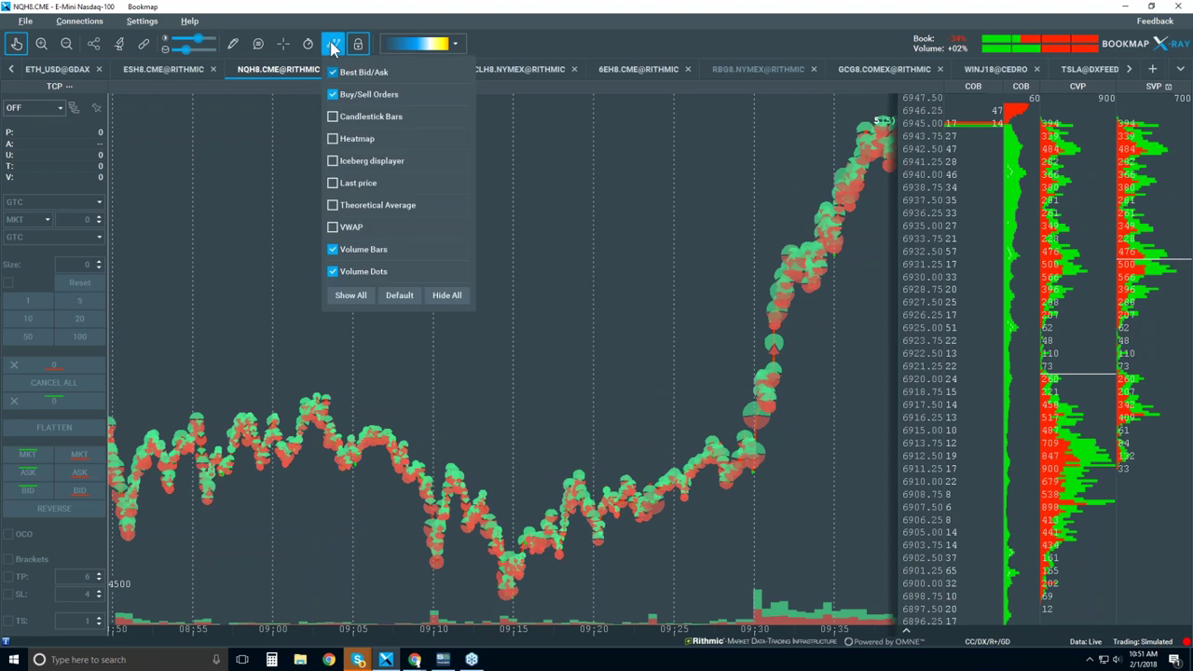
pyautogui.click(359, 139)
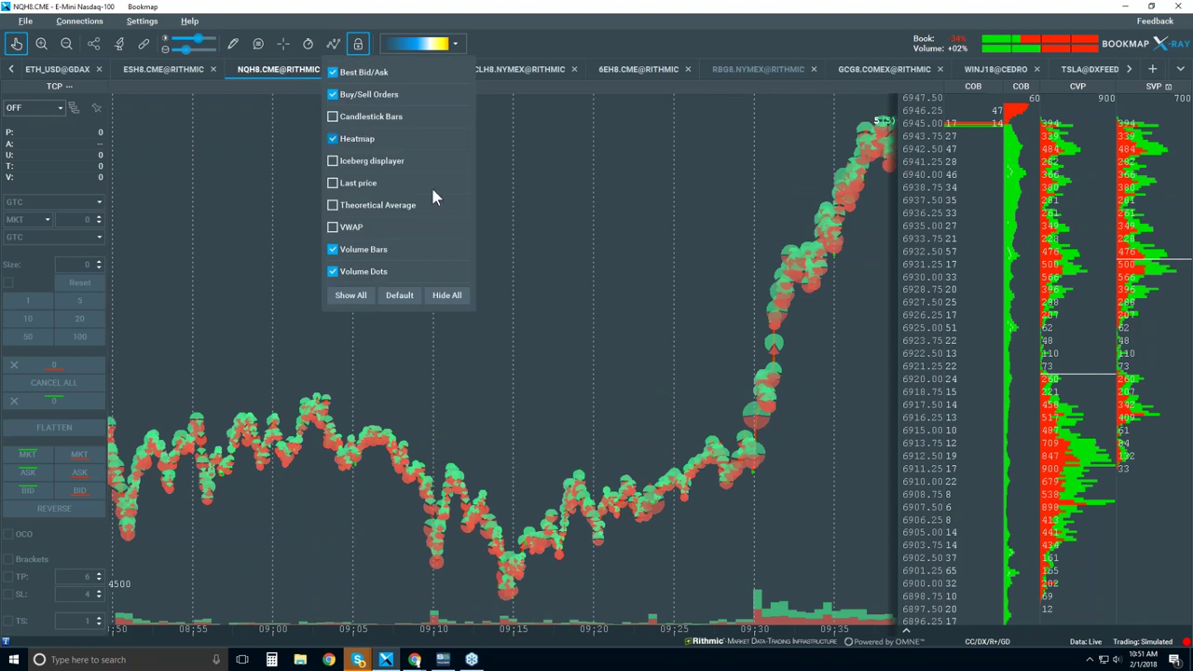
pyautogui.scroll(3, 563, 288)
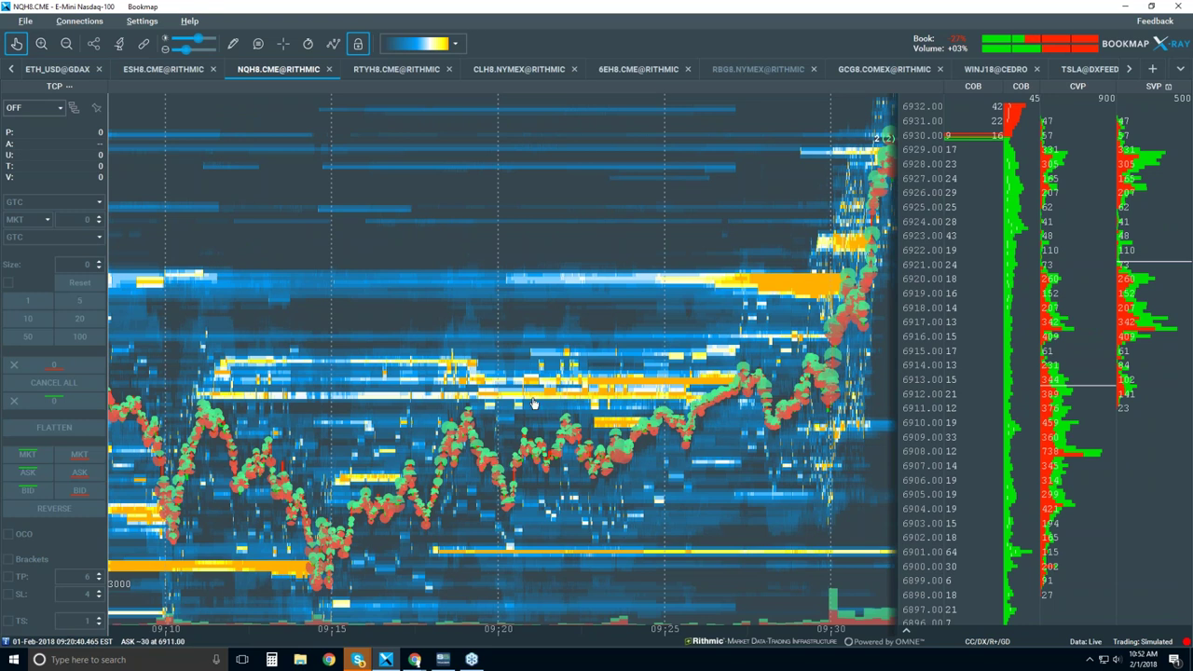
# Pan back through earlier history and compress the price scale to fit more levels.
pyautogui.moveTo(316, 515); pyautogui.dragTo(360, 516)
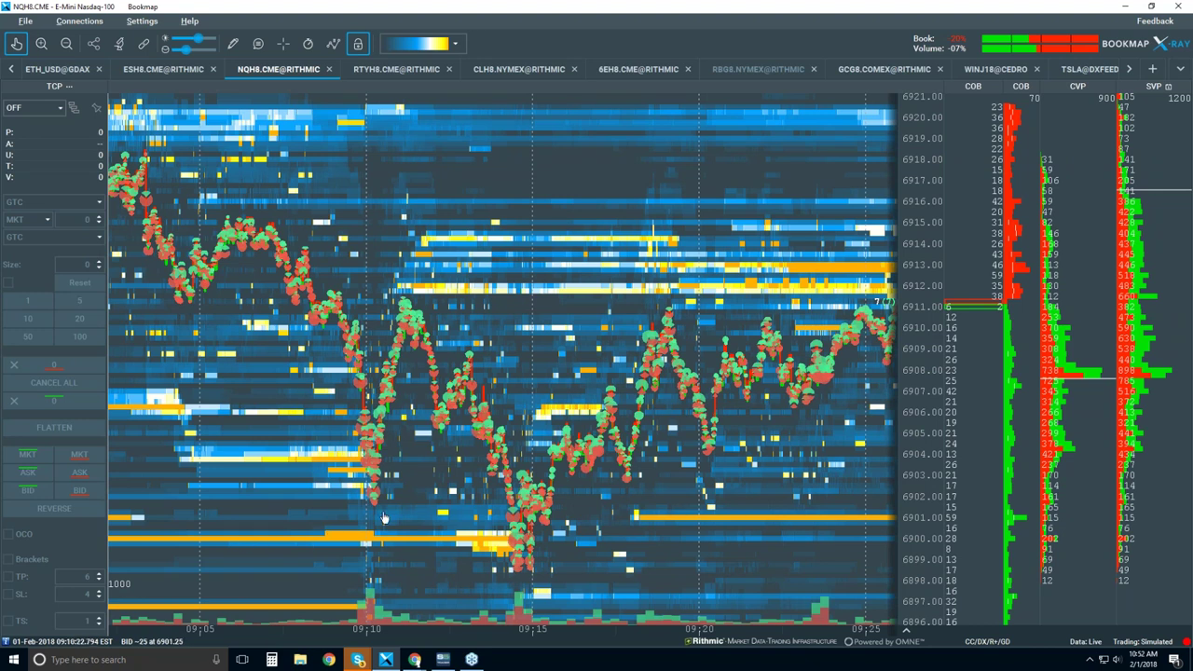
pyautogui.scroll(-3, 385, 518)
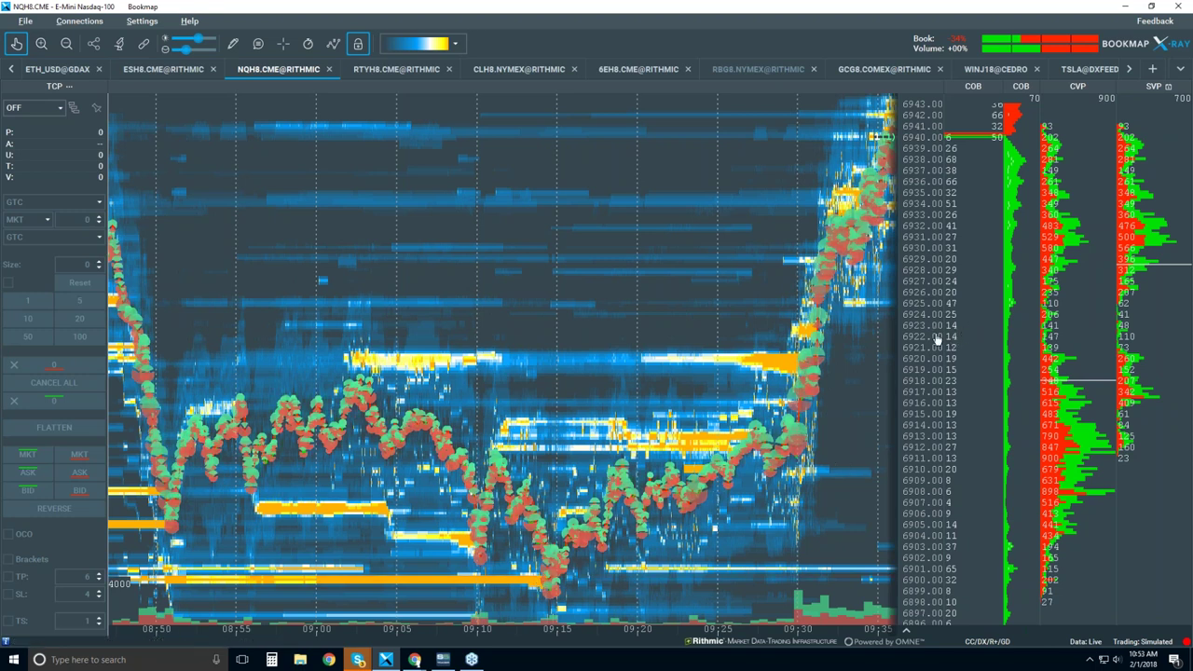
pyautogui.moveTo(937, 341); pyautogui.dragTo(945, 457)
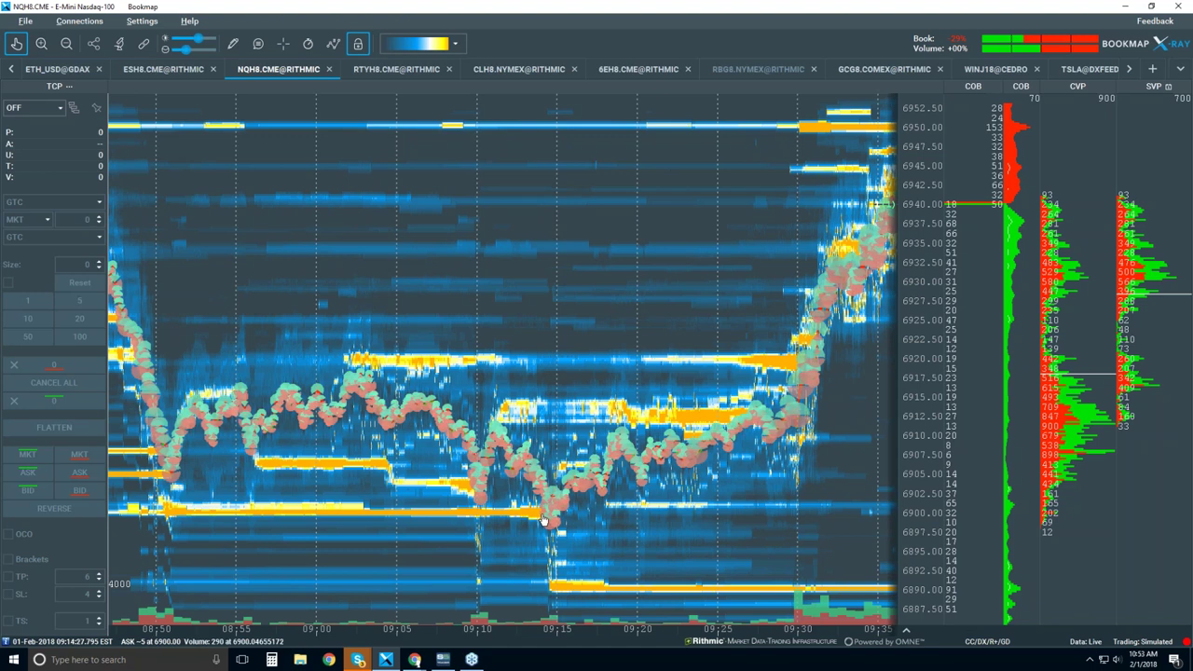
# Zoom in on live trading around 10:53–10:54 between prices 6962 and 6975.
pyautogui.scroll(3, 623, 438)
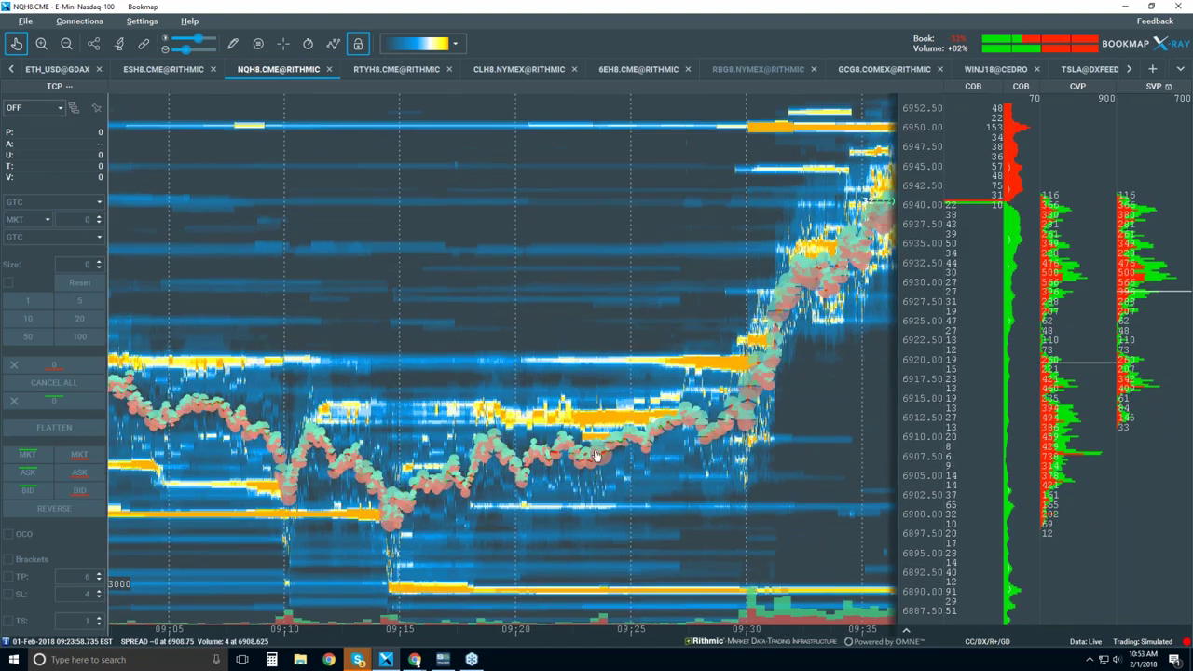
pyautogui.scroll(3, 359, 475)
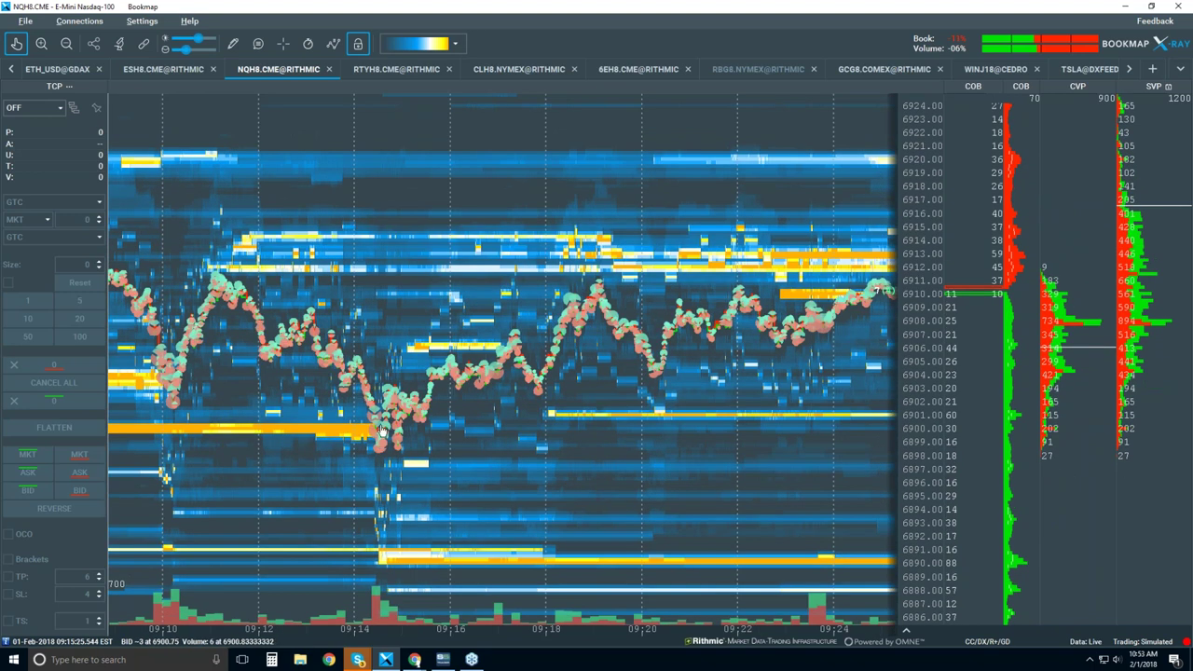
pyautogui.scroll(-3, 317, 462)
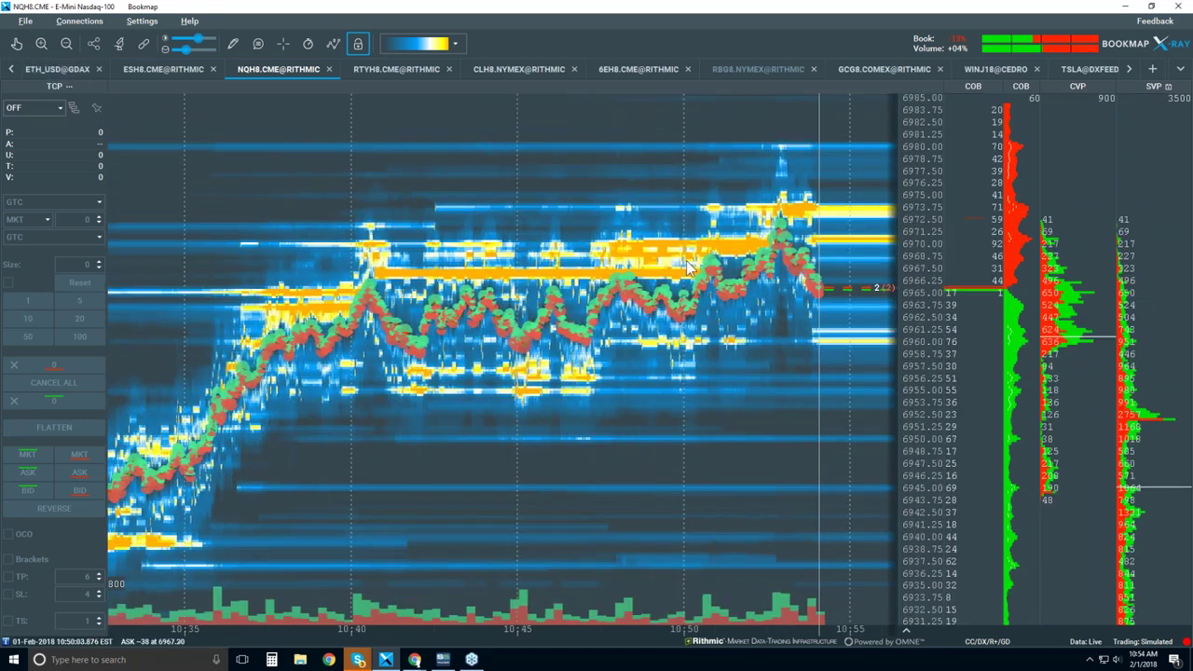
pyautogui.scroll(5, 788, 258)
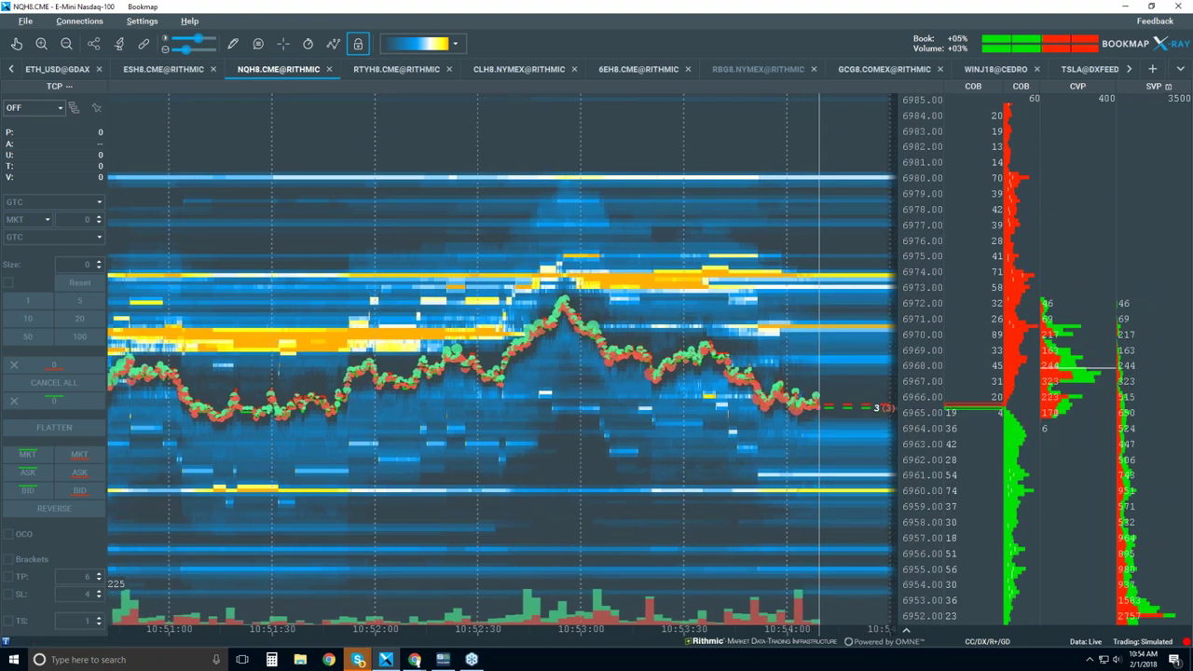
pyautogui.scroll(3, 754, 373)
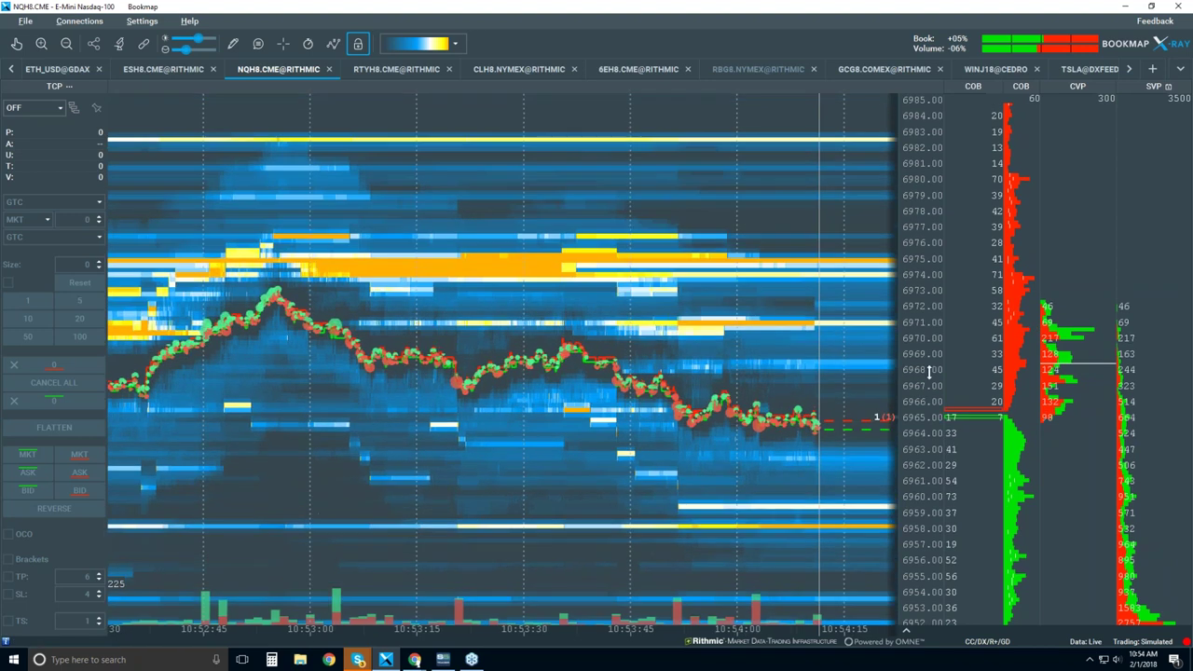
pyautogui.scroll(3, 930, 371)
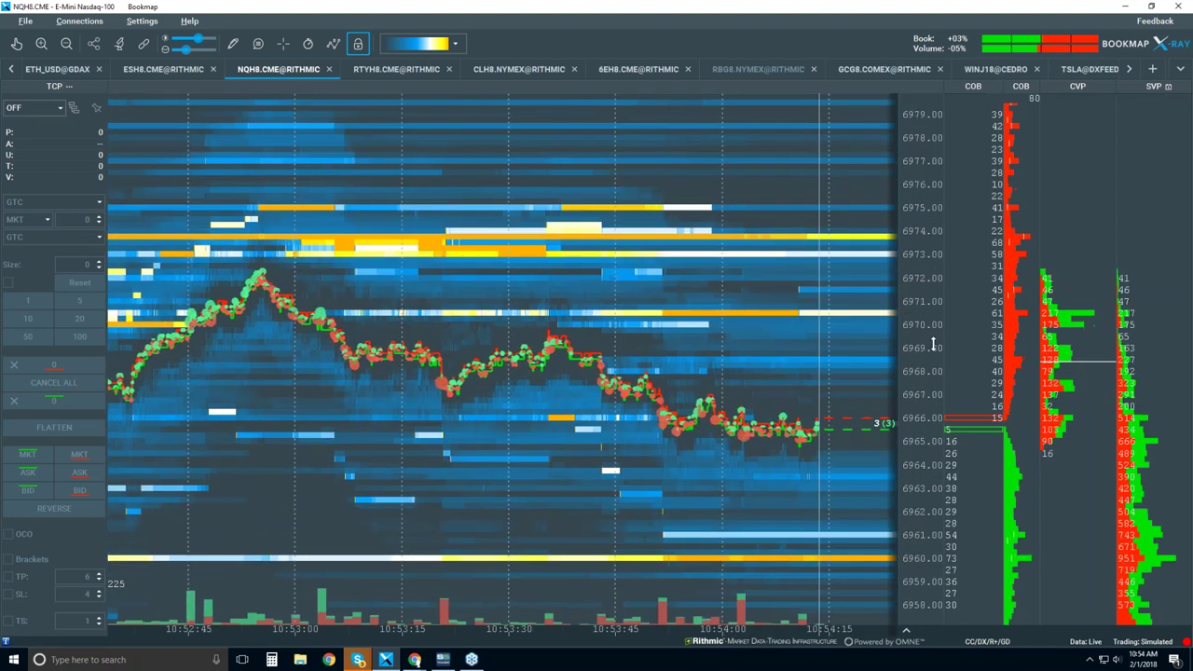
pyautogui.scroll(2, 932, 308)
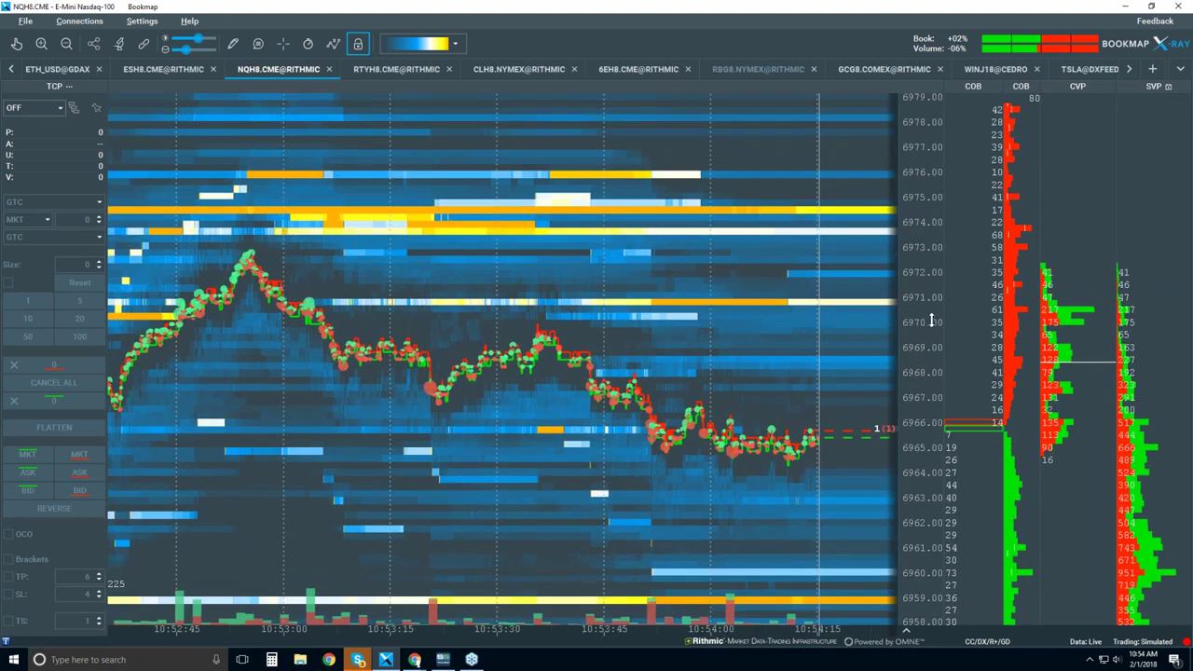
pyautogui.scroll(2, 933, 290)
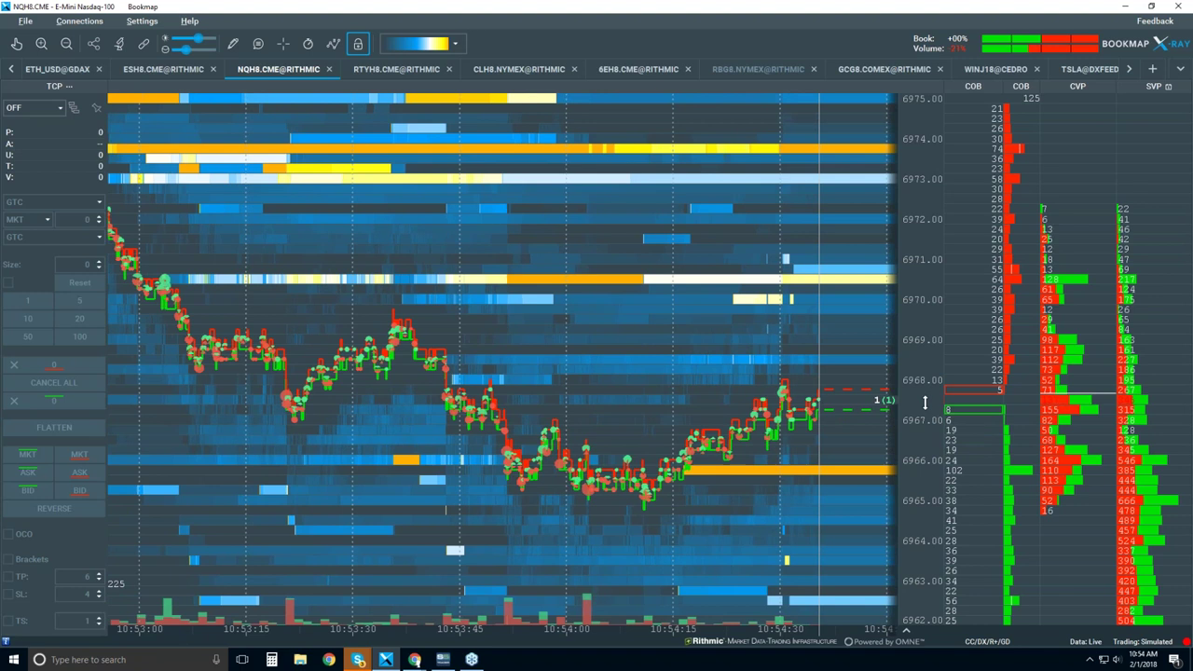
# Stretch the price scale so rows between about 6962 and 6973 show in finer detail.
pyautogui.scroll(1, 970, 401)
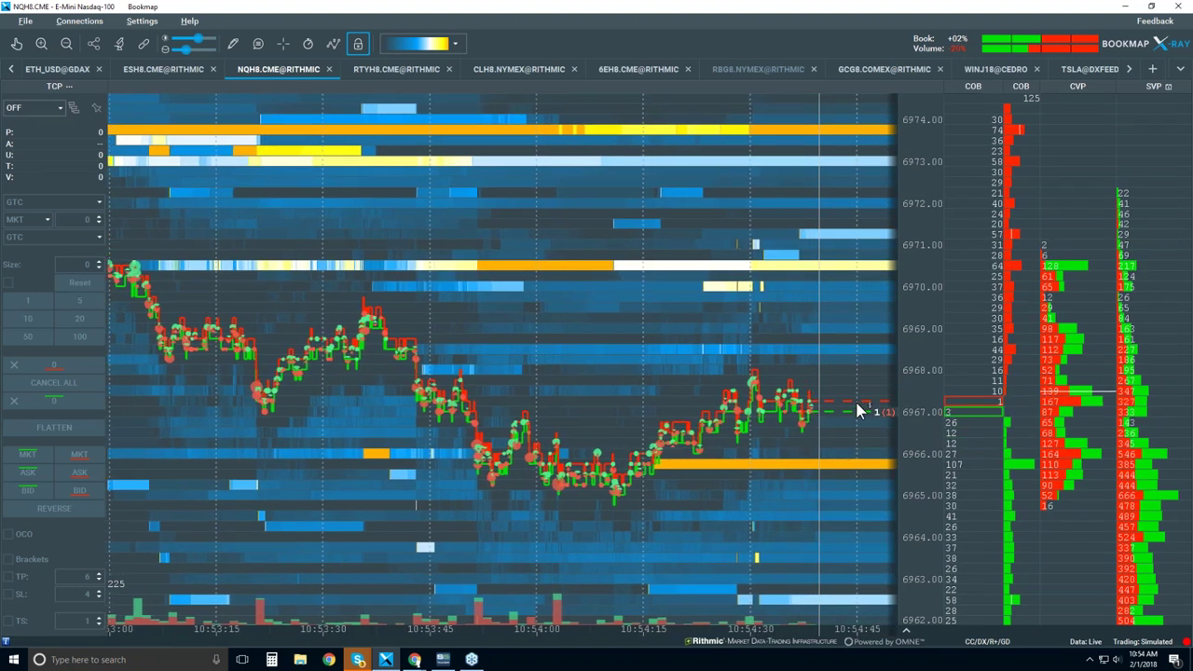
pyautogui.scroll(1, 858, 400)
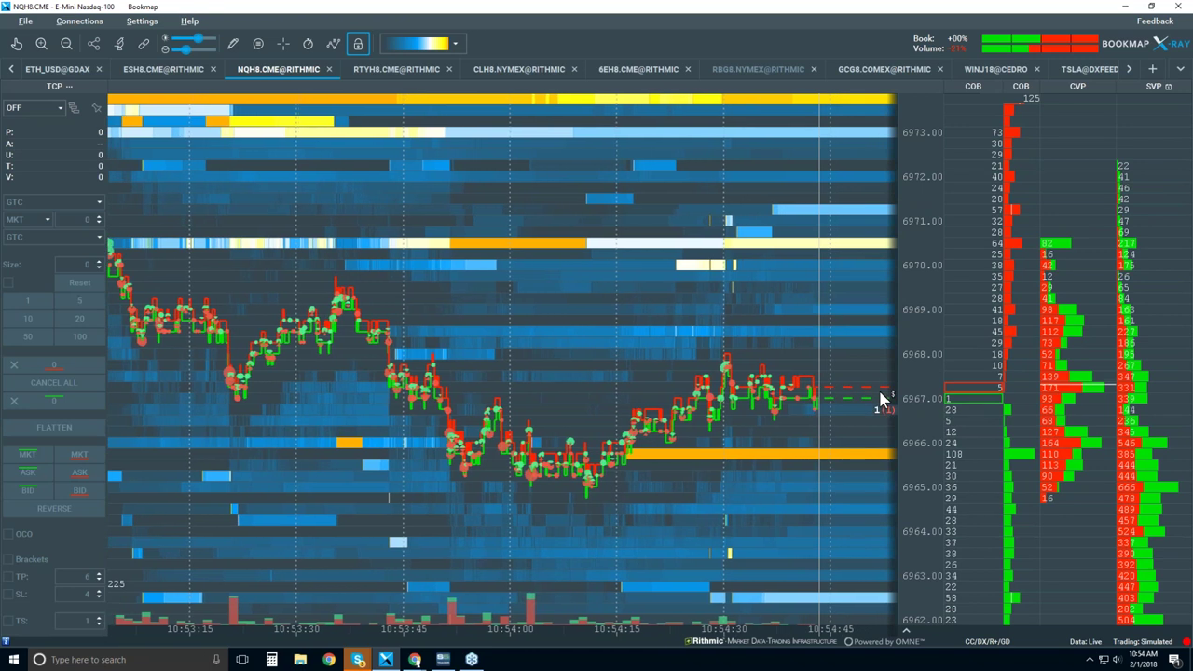
pyautogui.scroll(1, 881, 399)
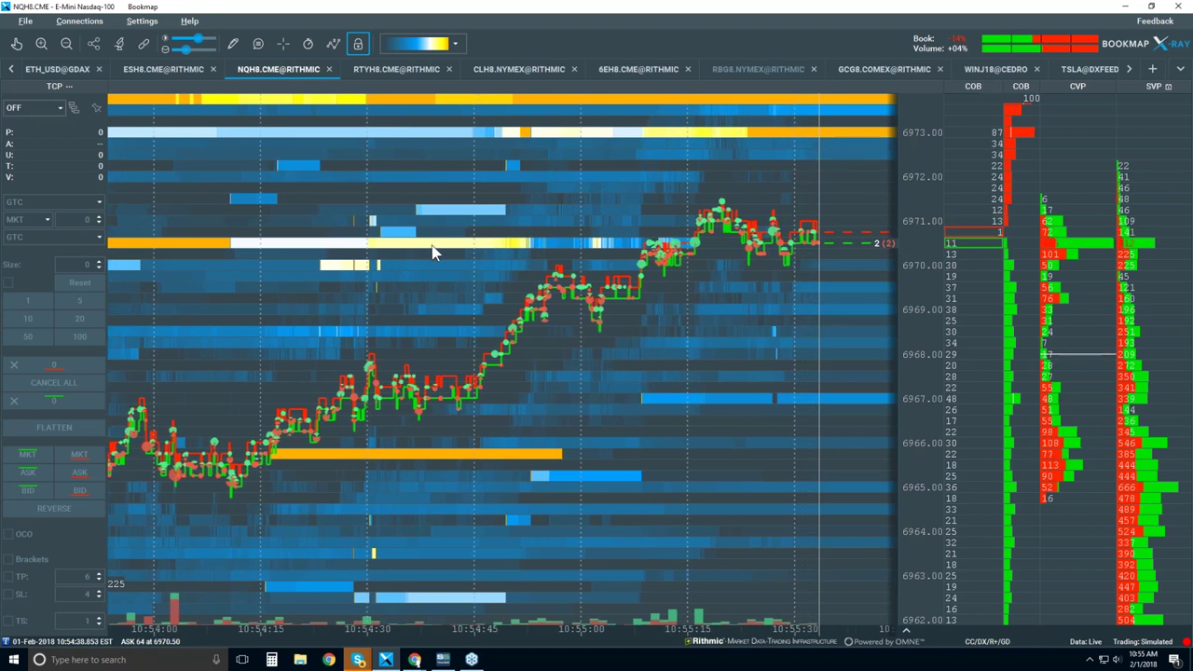
# Zoom out the NQH8 heatmap's time axis until history back to about 10:53 is visible.
pyautogui.scroll(-1, 432, 252)
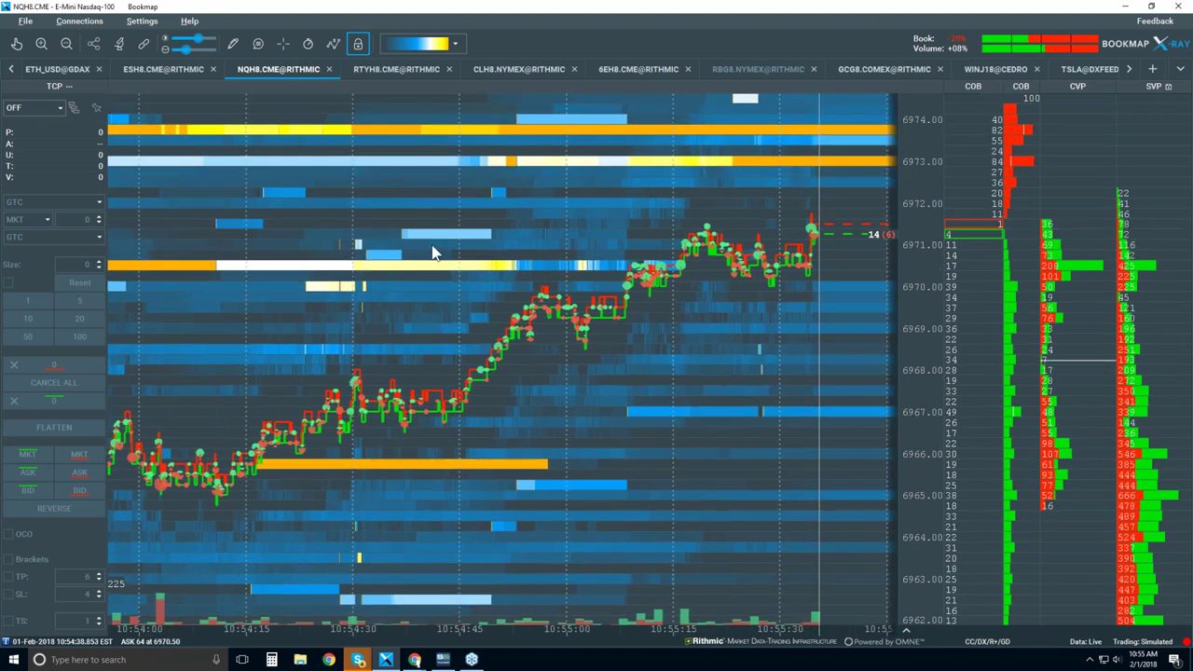
pyautogui.scroll(-1, 434, 249)
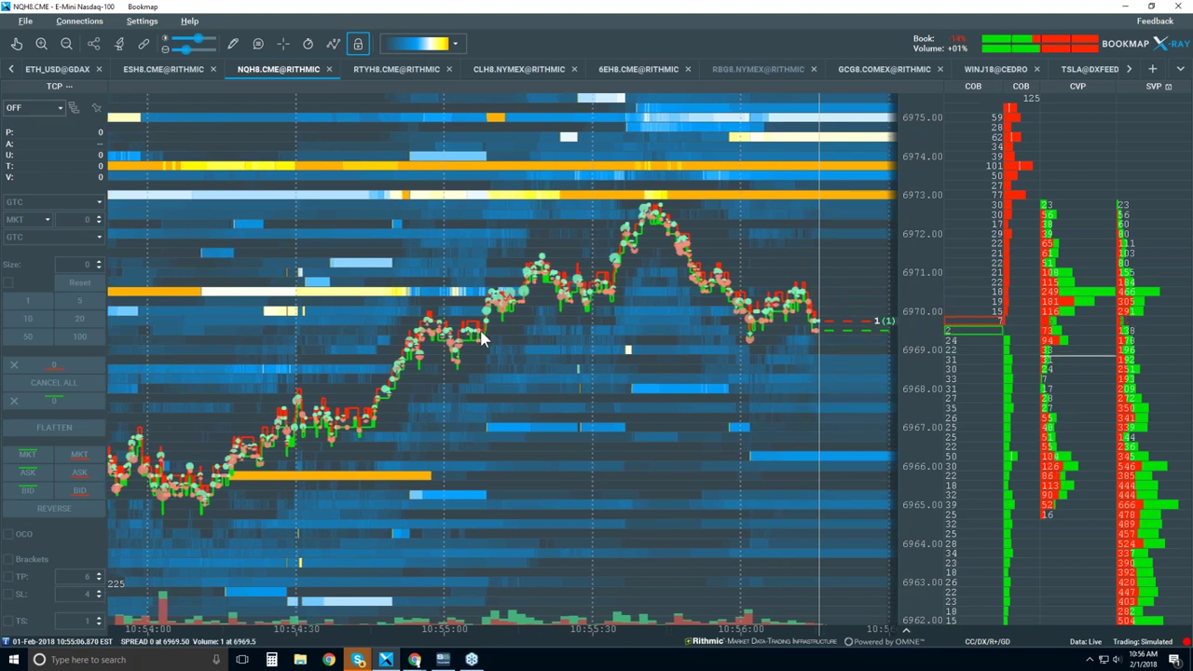
pyautogui.scroll(-2, 482, 340)
pyautogui.scroll(-2, 481, 340)
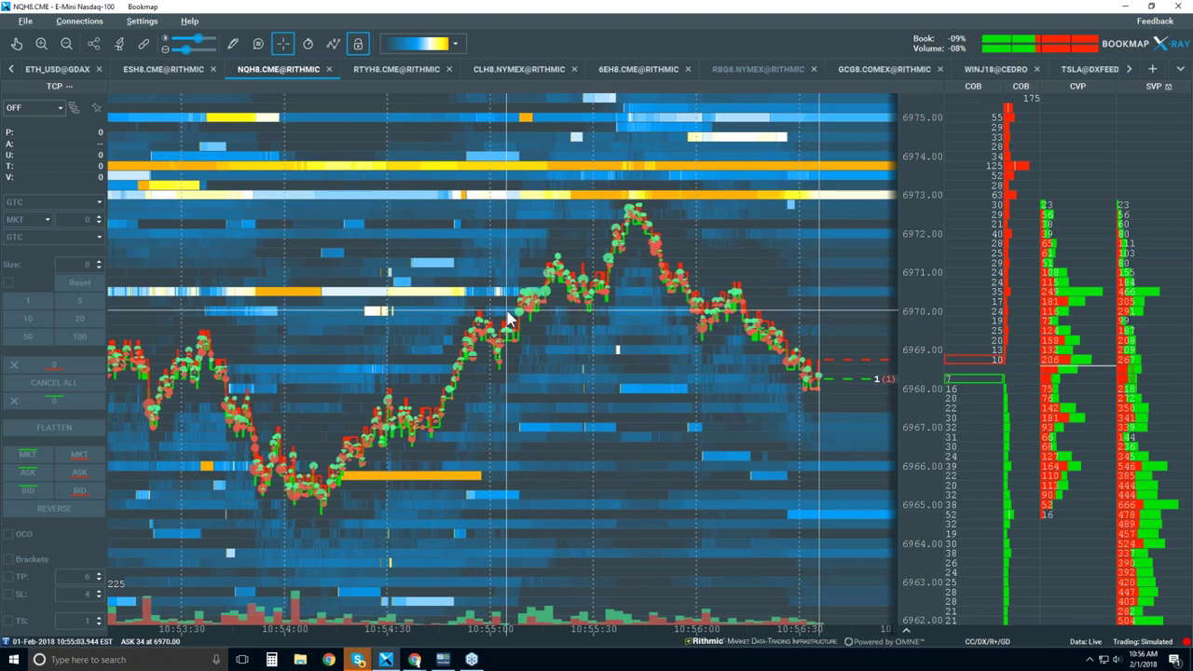
pyautogui.scroll(-2, 515, 307)
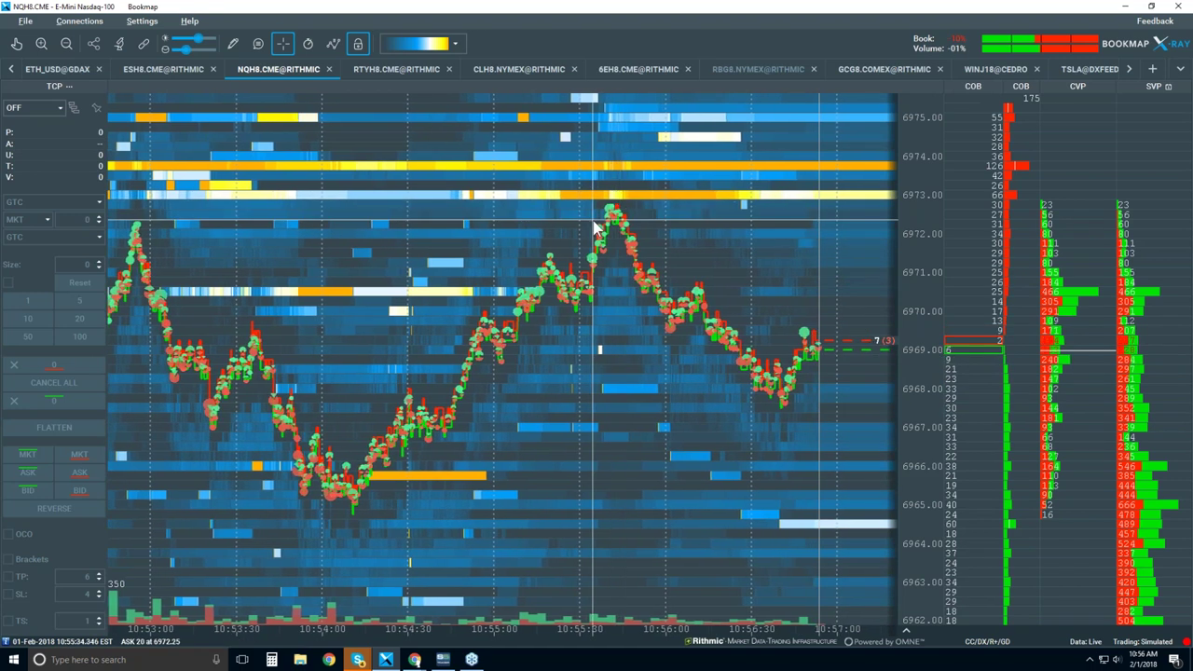
# Zoom into the 10:55:41 price top near 6973 down to sub-second detail.
pyautogui.scroll(3, 591, 227)
pyautogui.scroll(3, 520, 226)
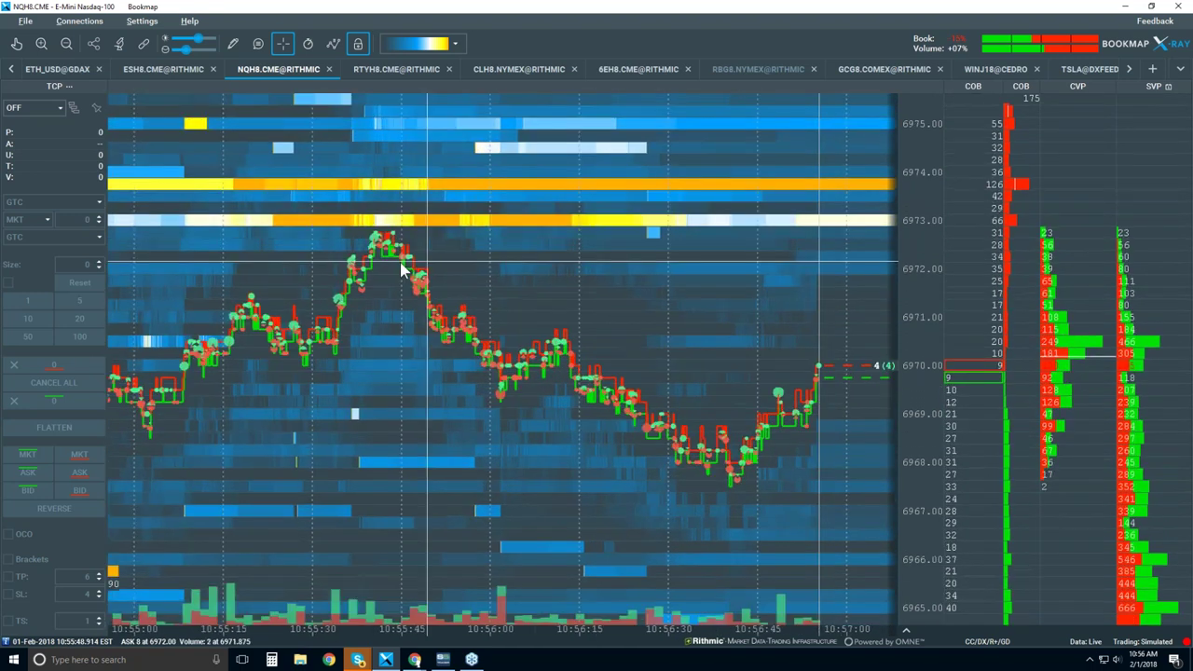
pyautogui.scroll(3, 345, 255)
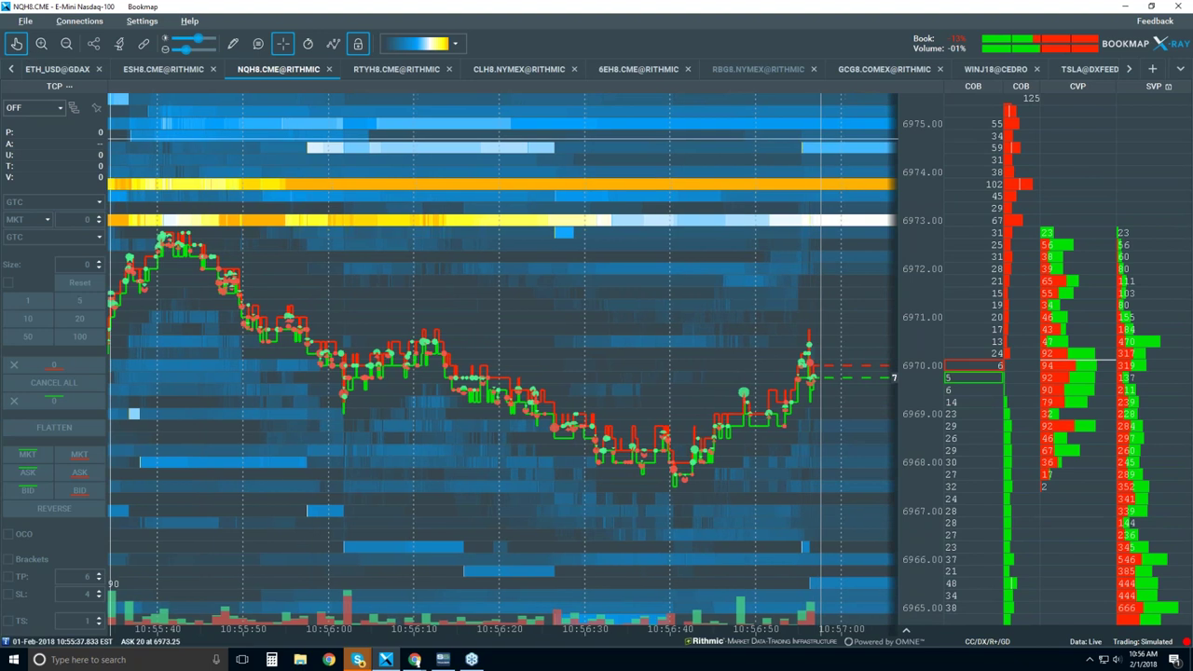
pyautogui.scroll(4, 186, 275)
pyautogui.scroll(2, 214, 284)
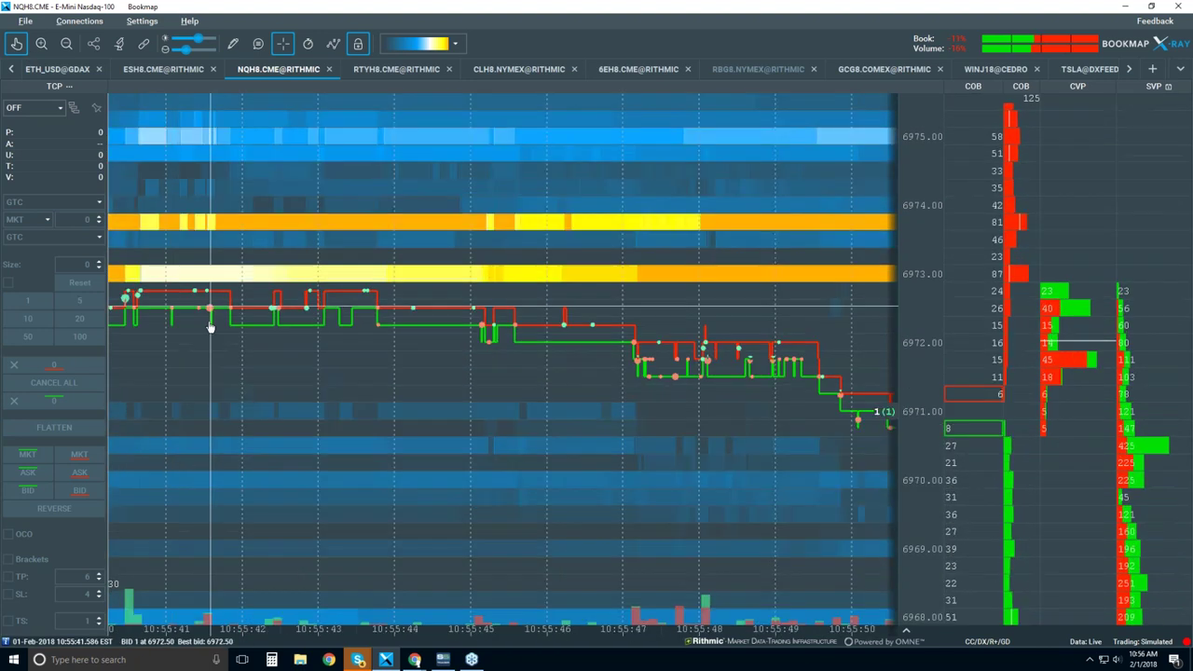
pyautogui.scroll(2, 434, 334)
pyautogui.scroll(6, 434, 334)
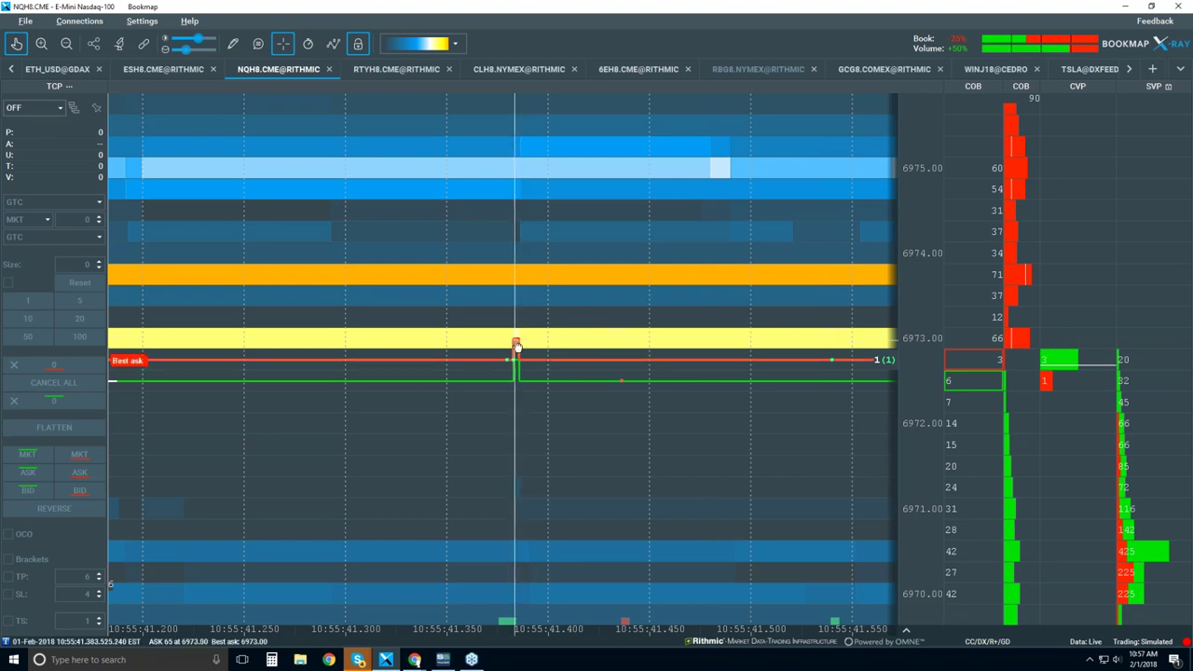
# Zoom the heatmap back out to about four minutes, roughly 10:53:30–10:57:30.
pyautogui.scroll(-4, 528, 345)
pyautogui.scroll(-10, 517, 347)
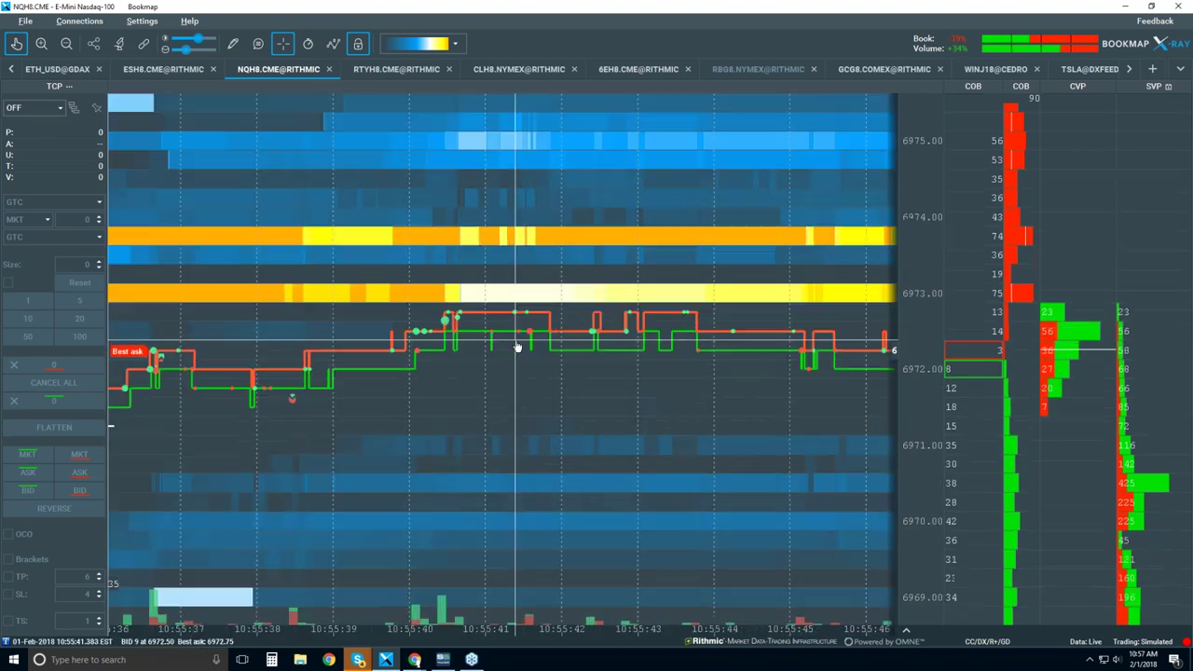
pyautogui.scroll(-6, 517, 347)
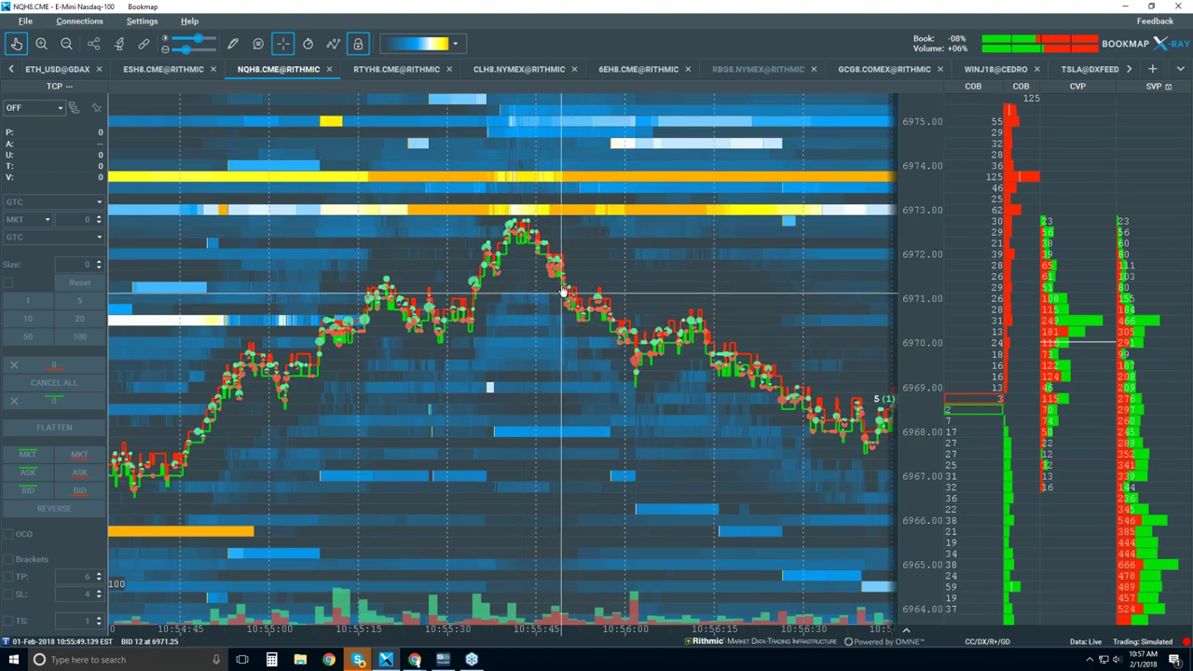
pyautogui.scroll(-4, 562, 294)
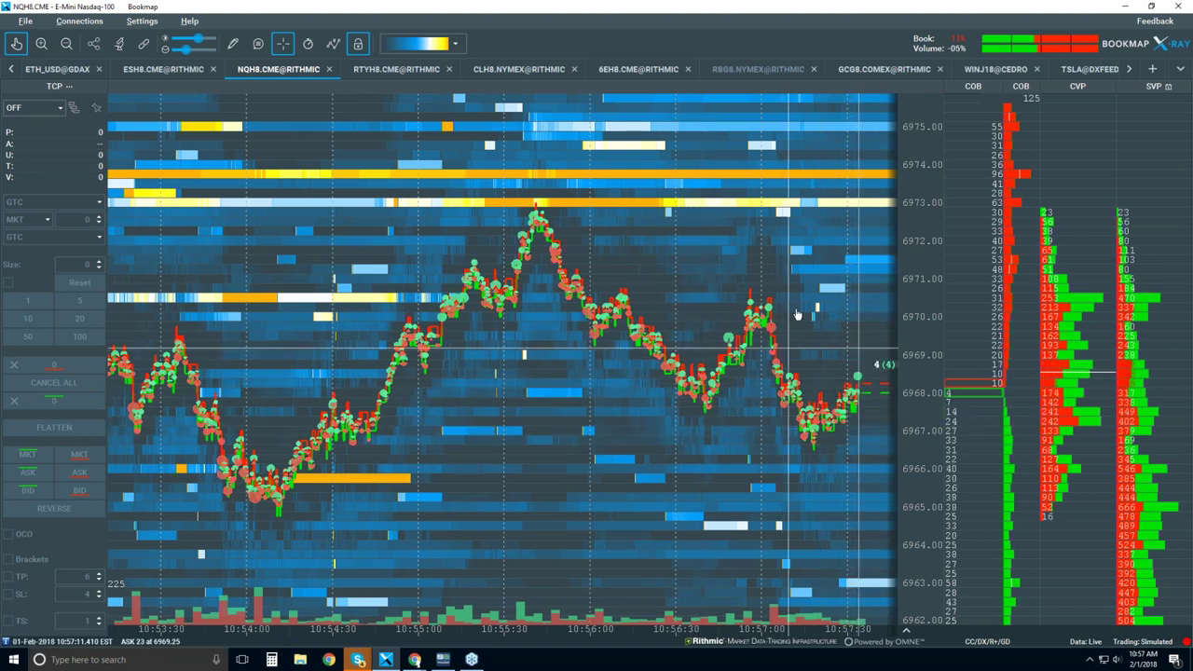
# Toggle live-data following and zoom out to about ten minutes, 10:48 to 10:58.
pyautogui.click(16, 44)
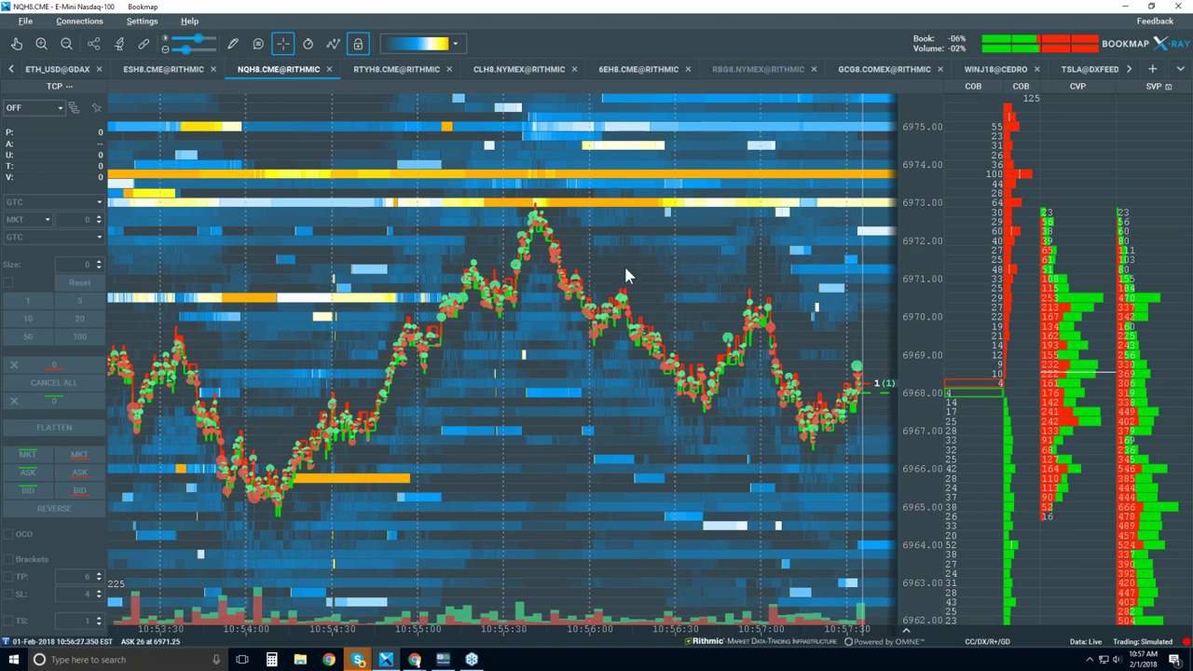
pyautogui.scroll(-4, 627, 276)
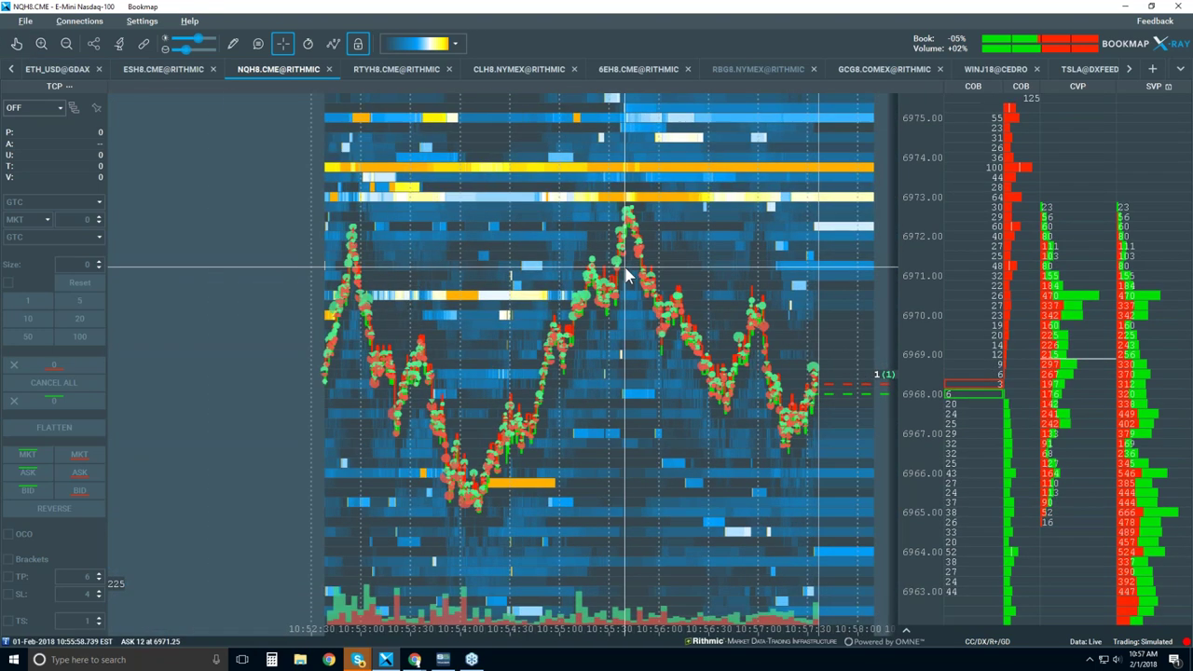
pyautogui.scroll(-3, 597, 284)
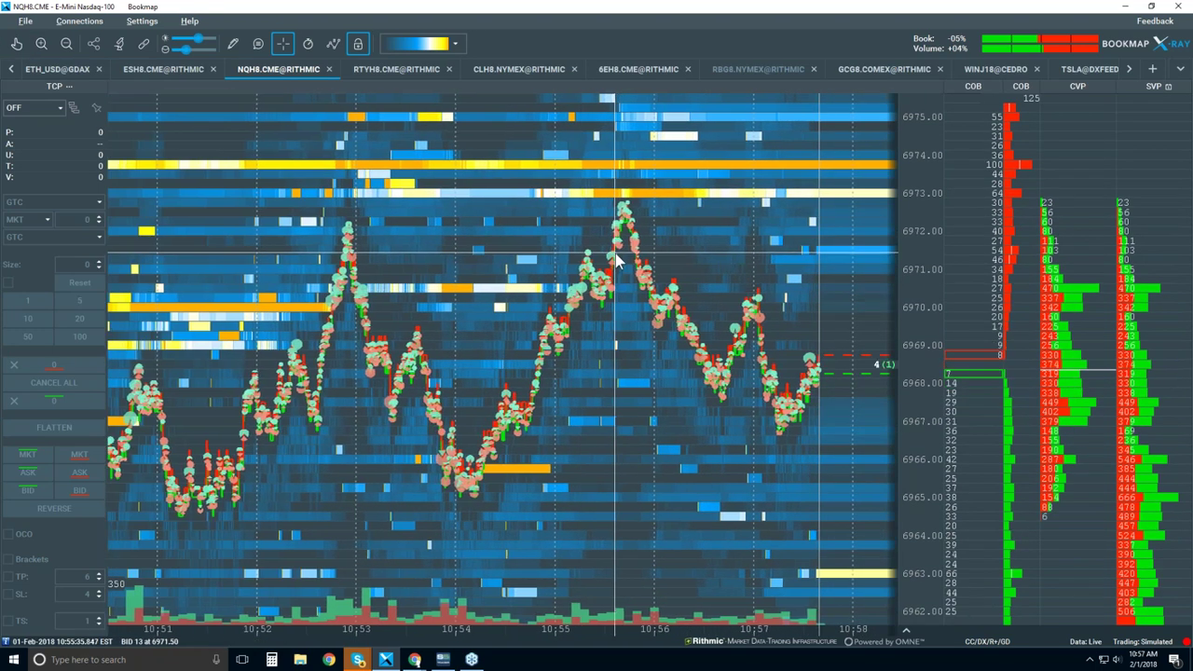
pyautogui.scroll(-2, 616, 261)
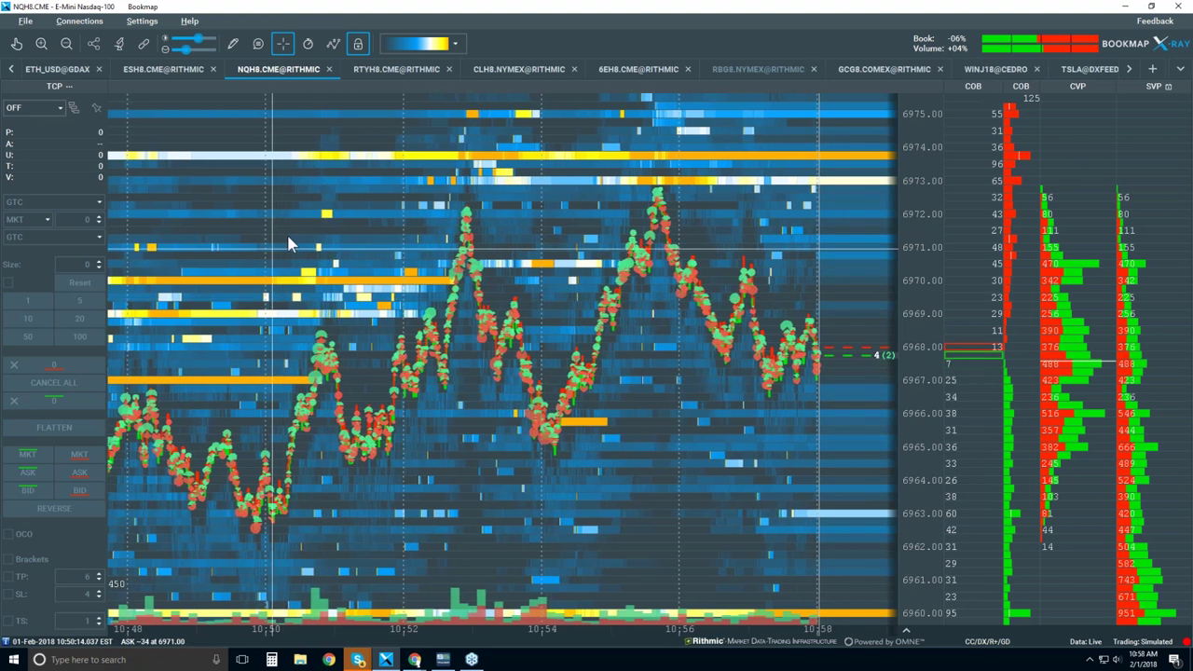
# Pan the heatmap back into earlier history and zoom out to the whole session.
pyautogui.moveTo(308, 312); pyautogui.dragTo(727, 354)
pyautogui.scroll(-5, 727, 356)
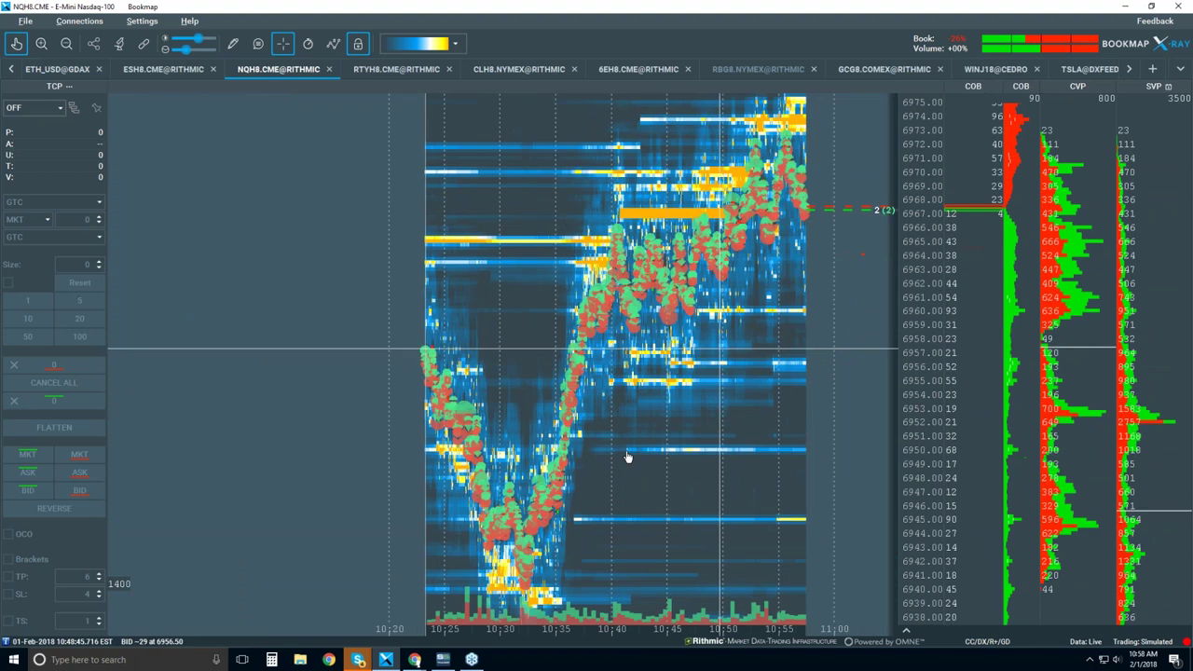
pyautogui.scroll(-4, 346, 413)
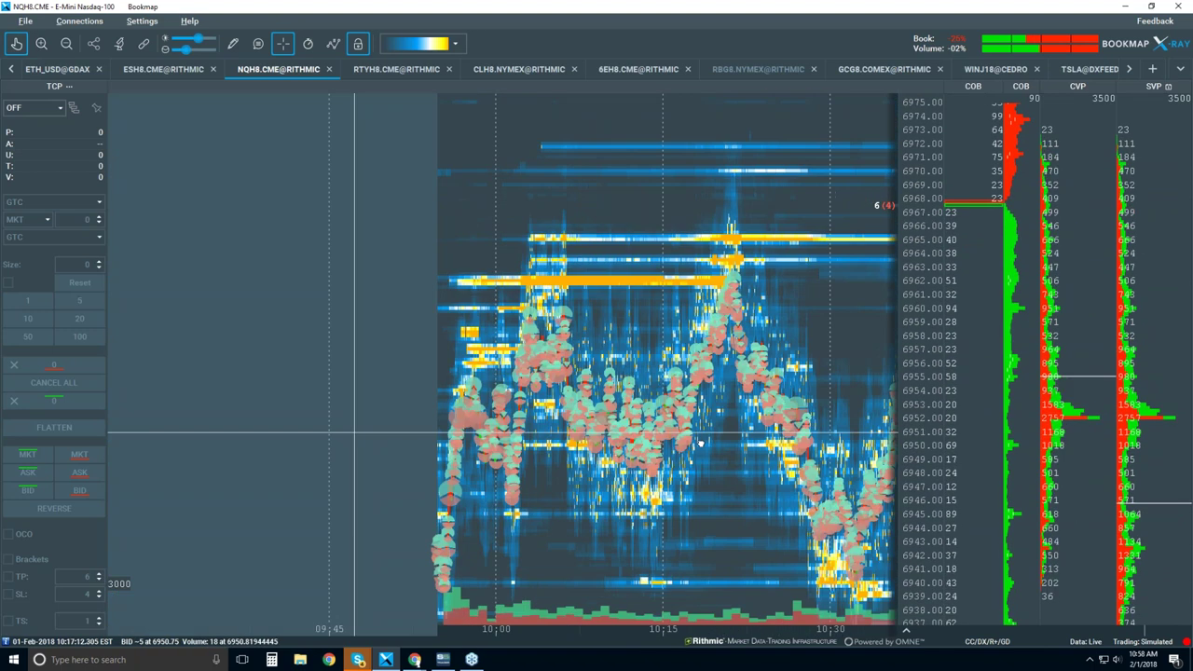
pyautogui.scroll(4, 292, 415)
pyautogui.scroll(-4, 292, 415)
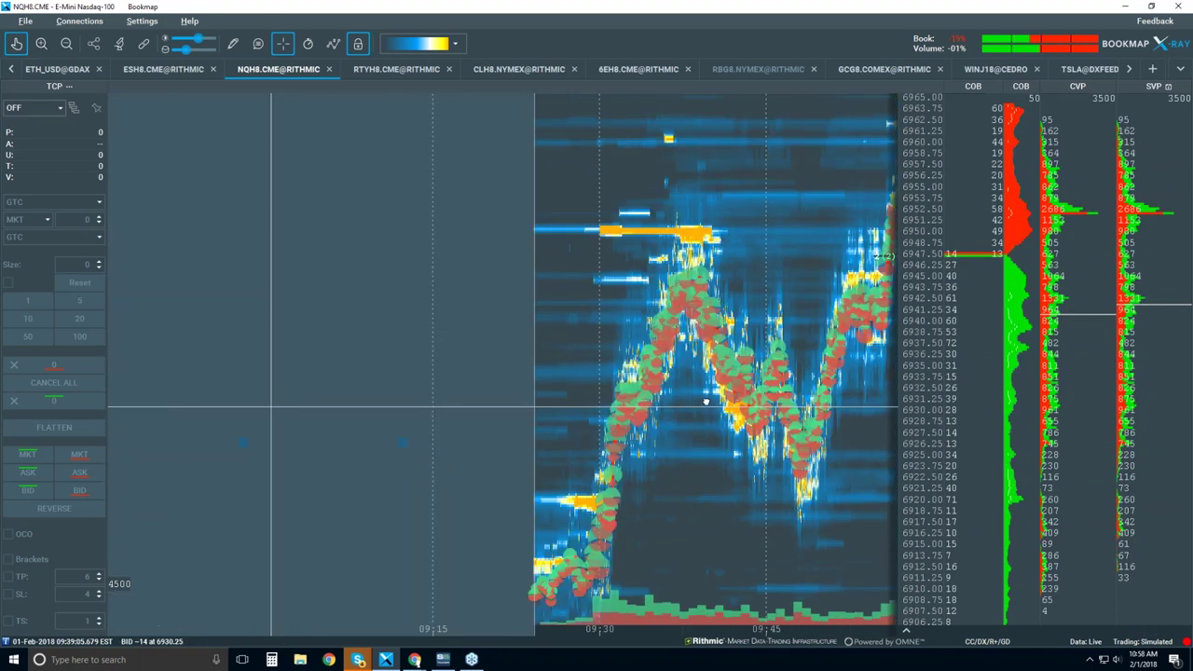
# Zoom into 09:14:22–09:14:38 around 6900, showing heavy resting orders at 6900 and 6899.5.
pyautogui.scroll(4, 497, 520)
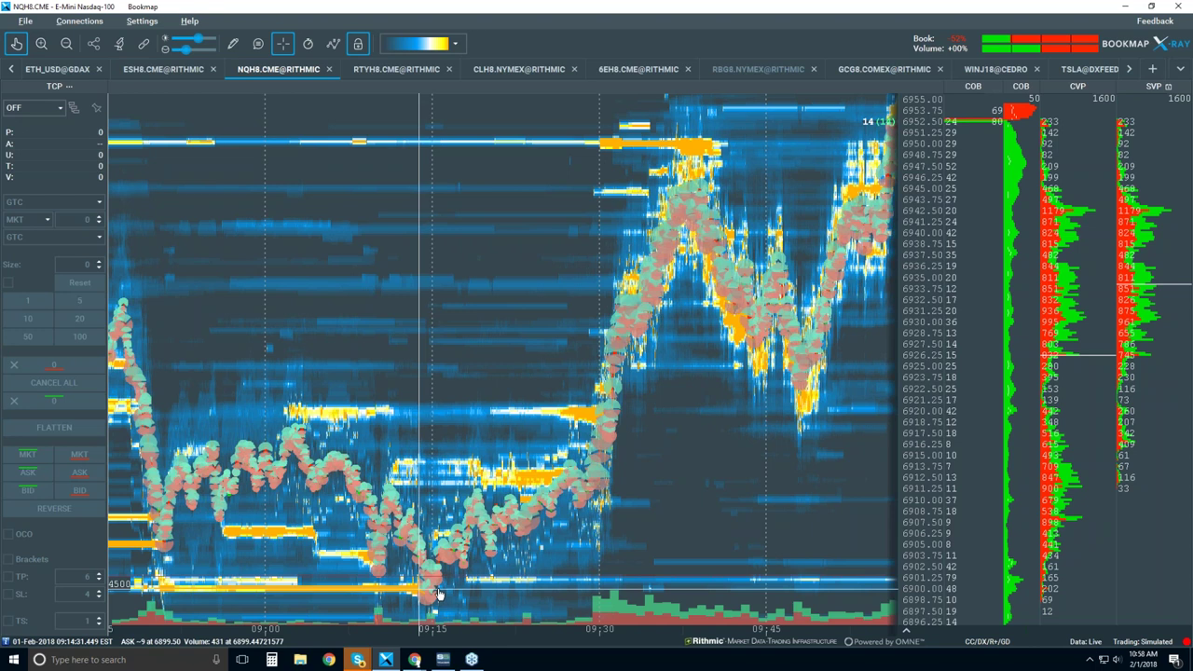
pyautogui.scroll(3, 431, 585)
pyautogui.scroll(5, 430, 585)
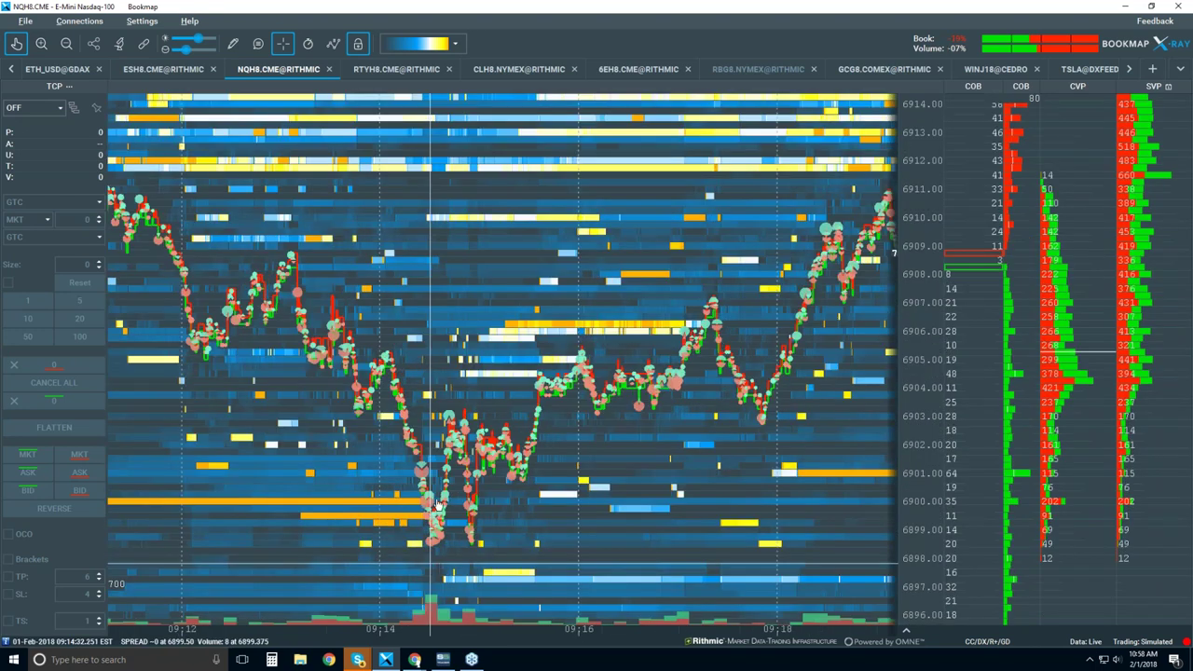
pyautogui.scroll(3, 412, 504)
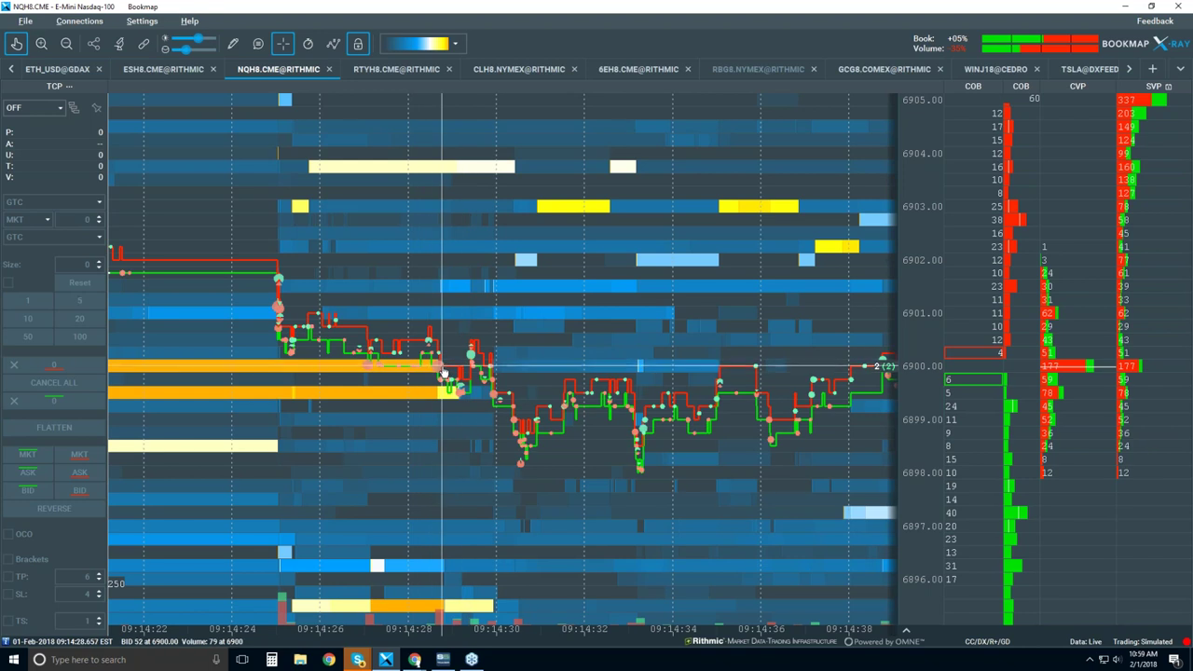
# Return the NQH8 heatmap to live data and zoom out to roughly 10:50–11:00.
pyautogui.scroll(-3, 446, 369)
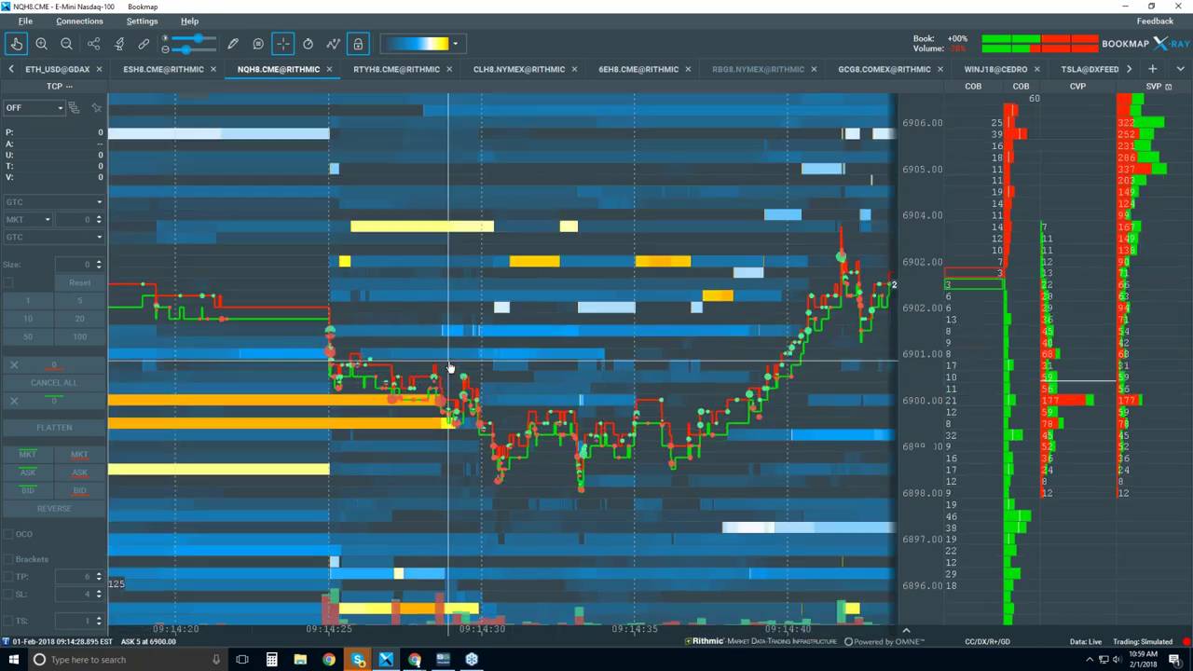
pyautogui.scroll(-5, 448, 368)
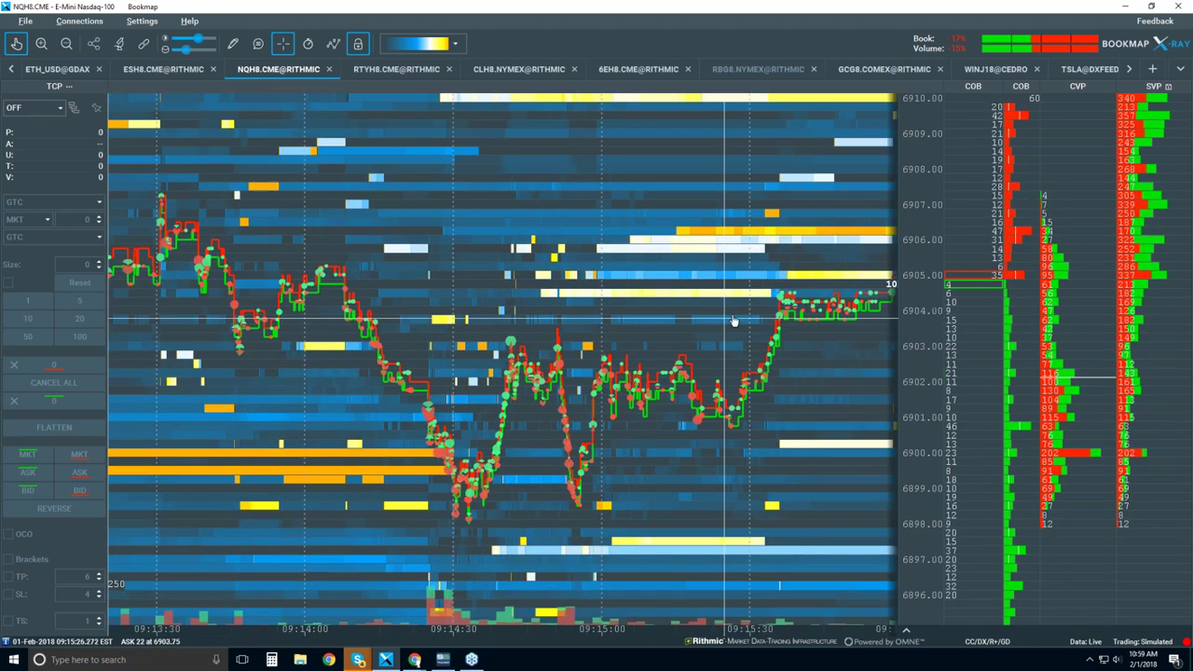
pyautogui.scroll(5, 735, 317)
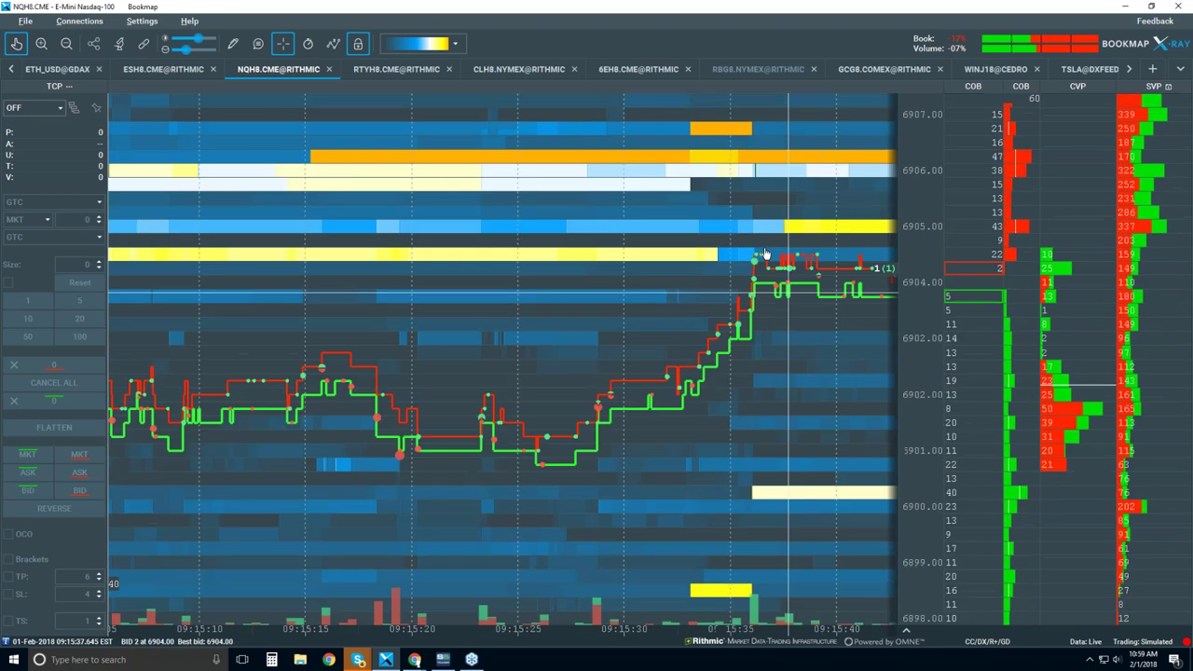
pyautogui.scroll(2, 750, 255)
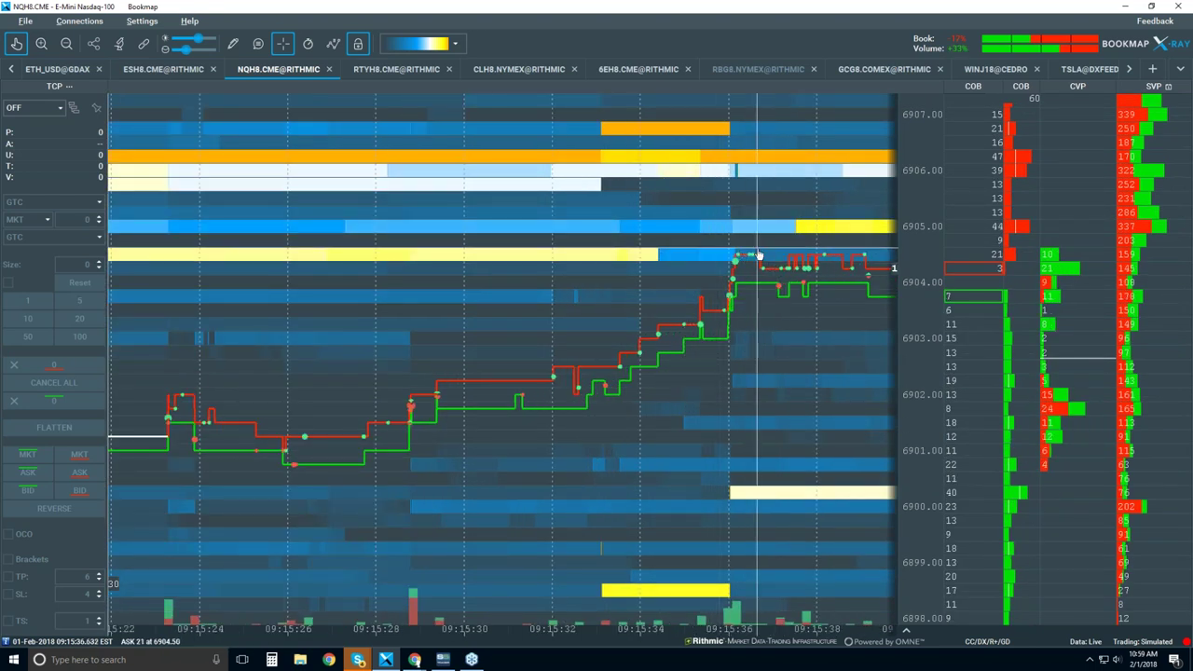
pyautogui.click(18, 44)
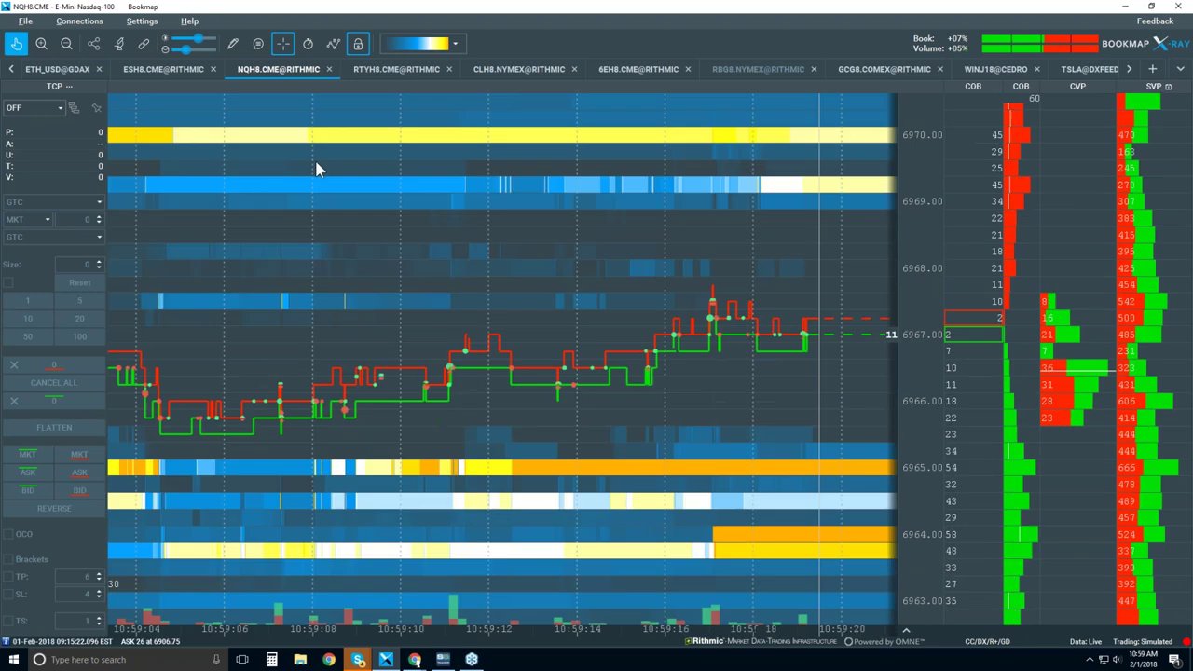
pyautogui.scroll(-2, 586, 201)
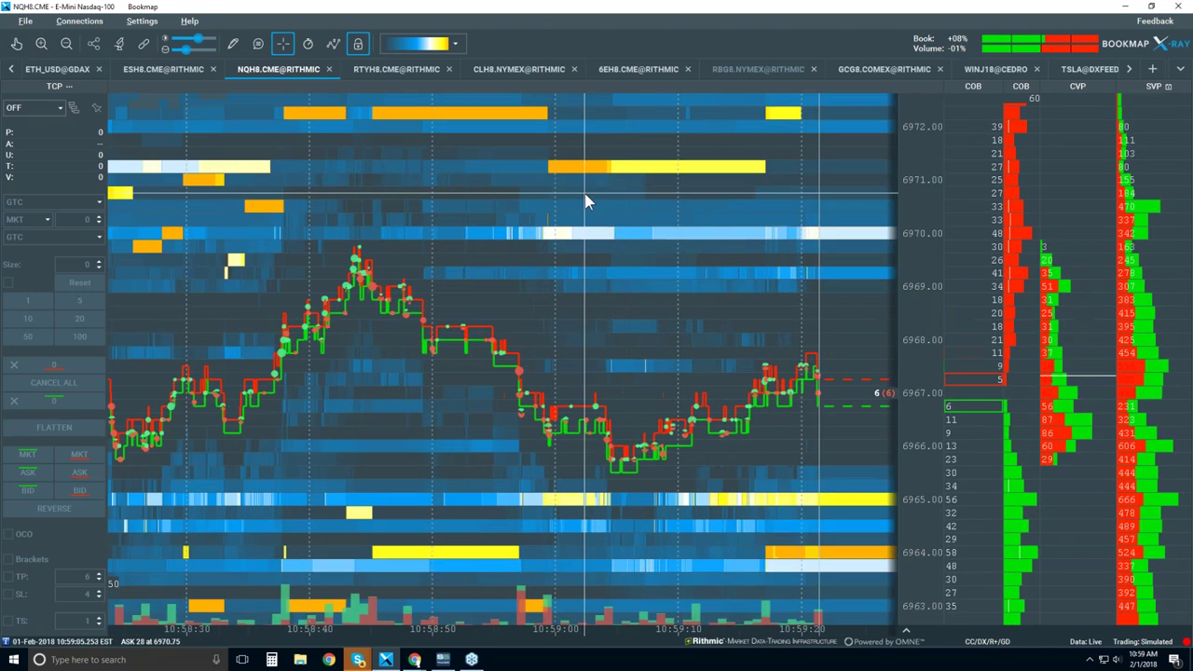
pyautogui.scroll(-5, 585, 199)
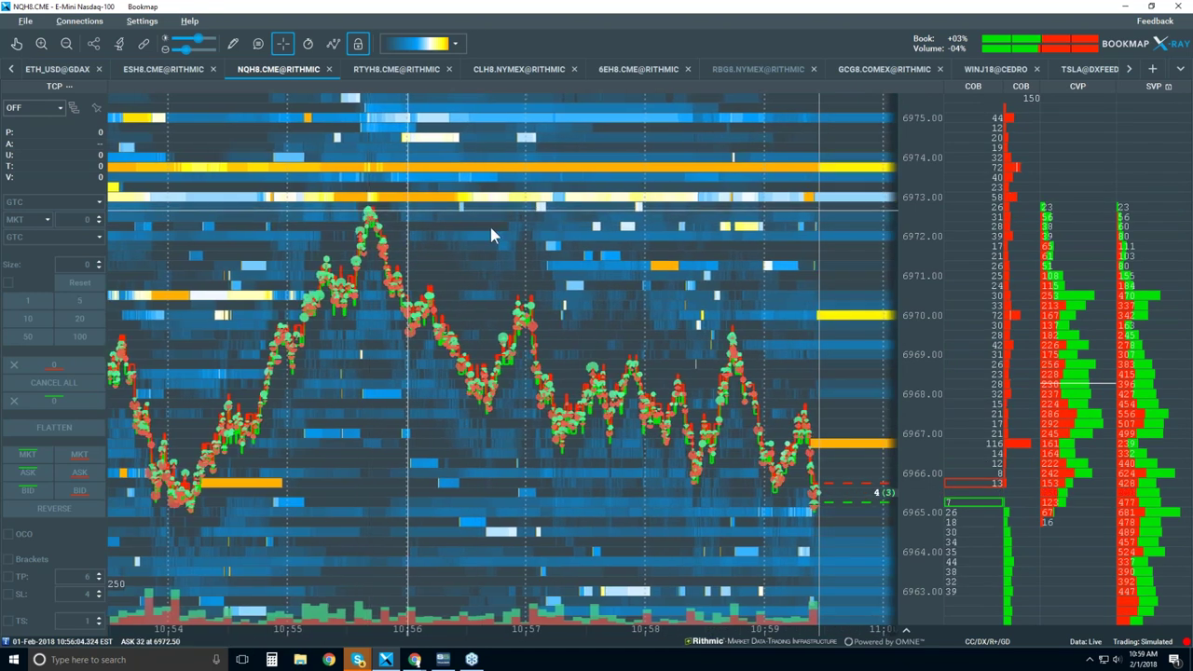
pyautogui.scroll(-1, 730, 289)
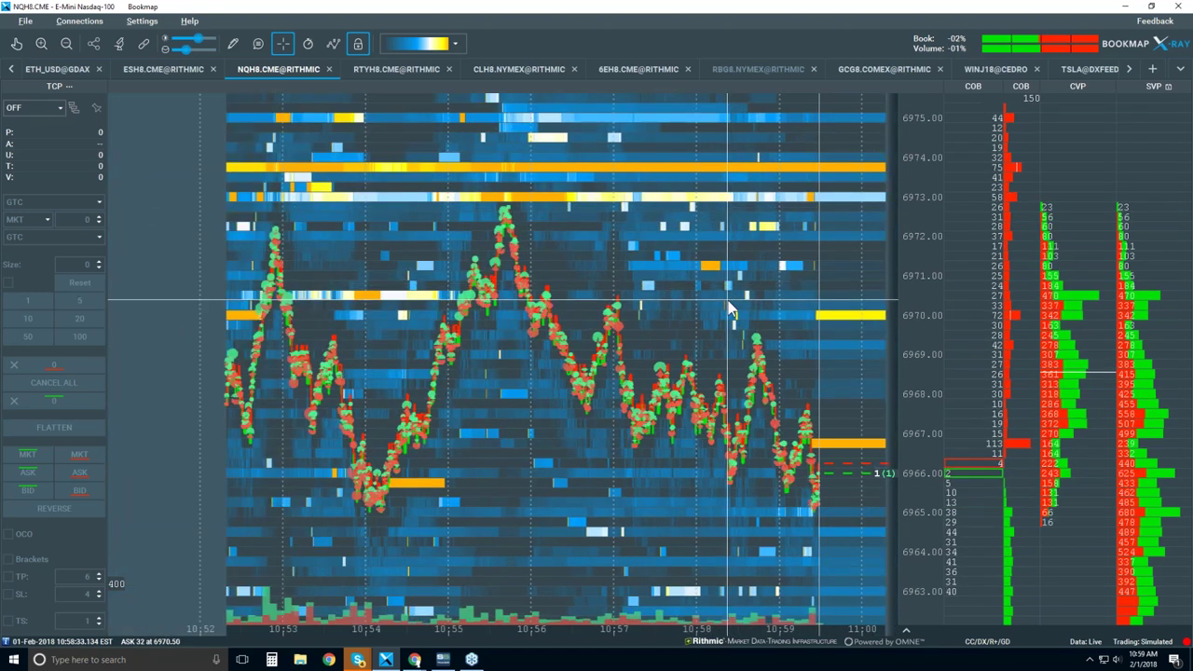
pyautogui.scroll(-1, 729, 308)
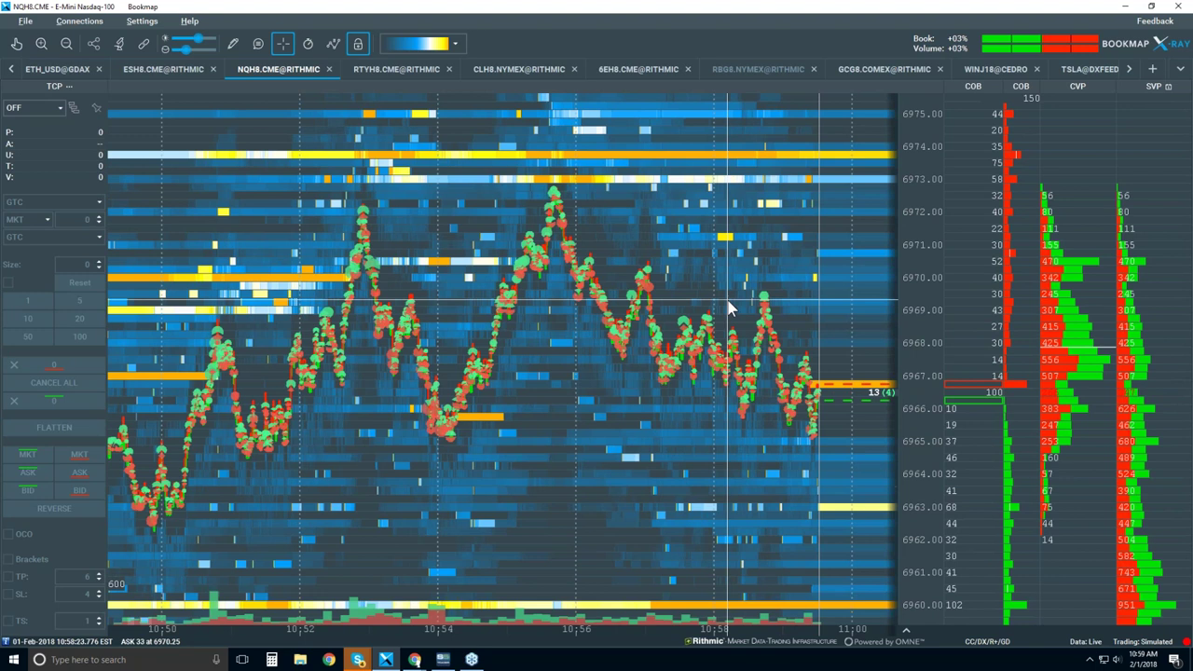